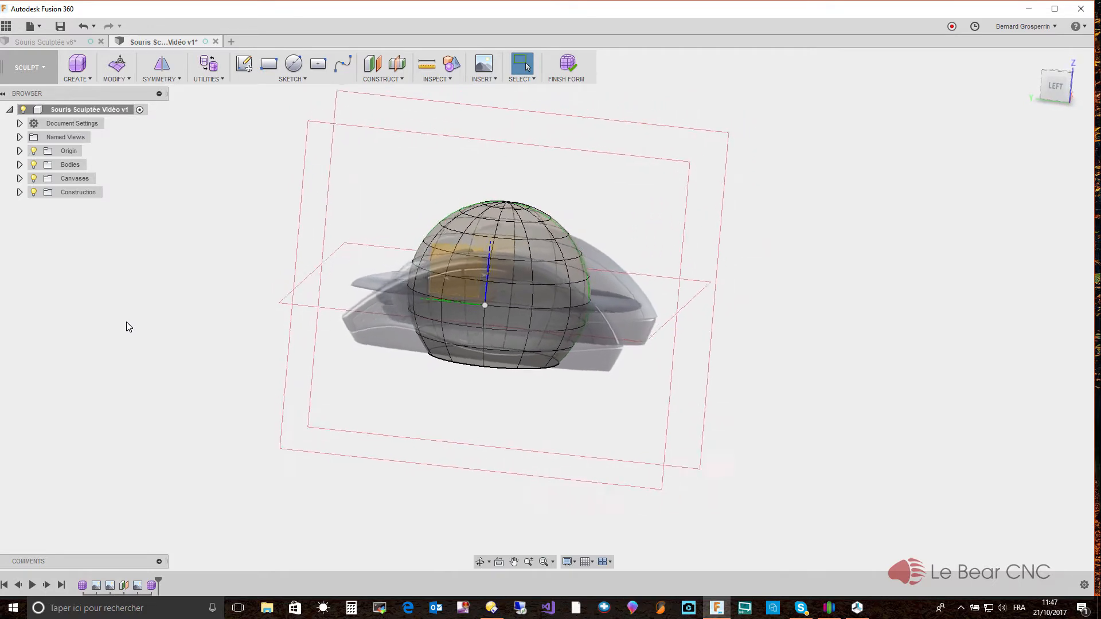
Create a quadball as a new body beside the mouse images, with a 40 mm diameter, 2 span faces and no symmetry
click(77, 74)
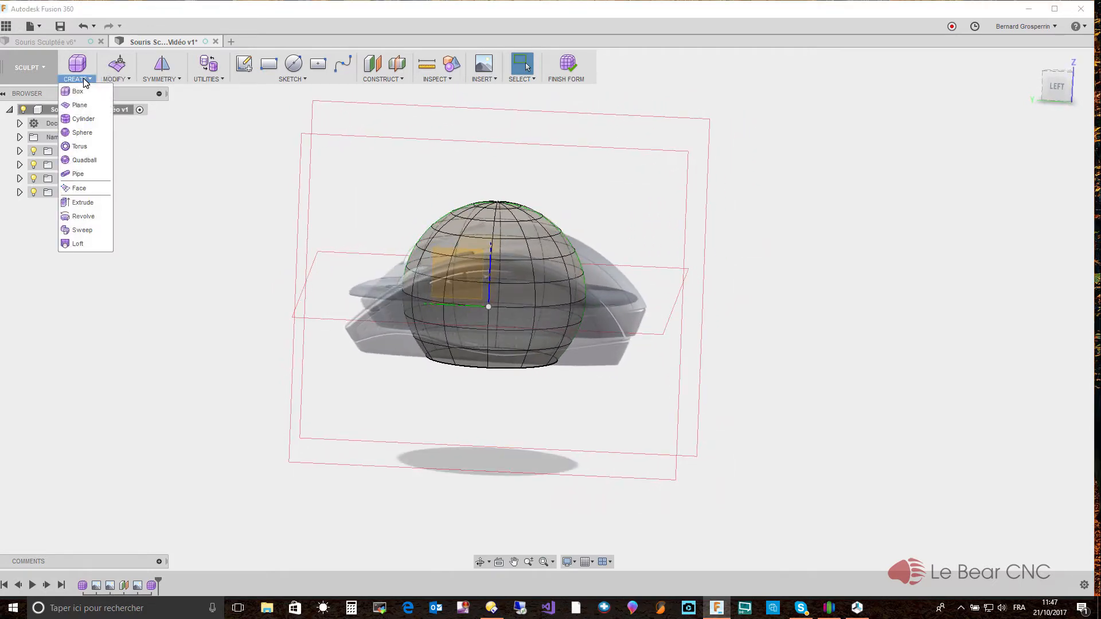
click(80, 162)
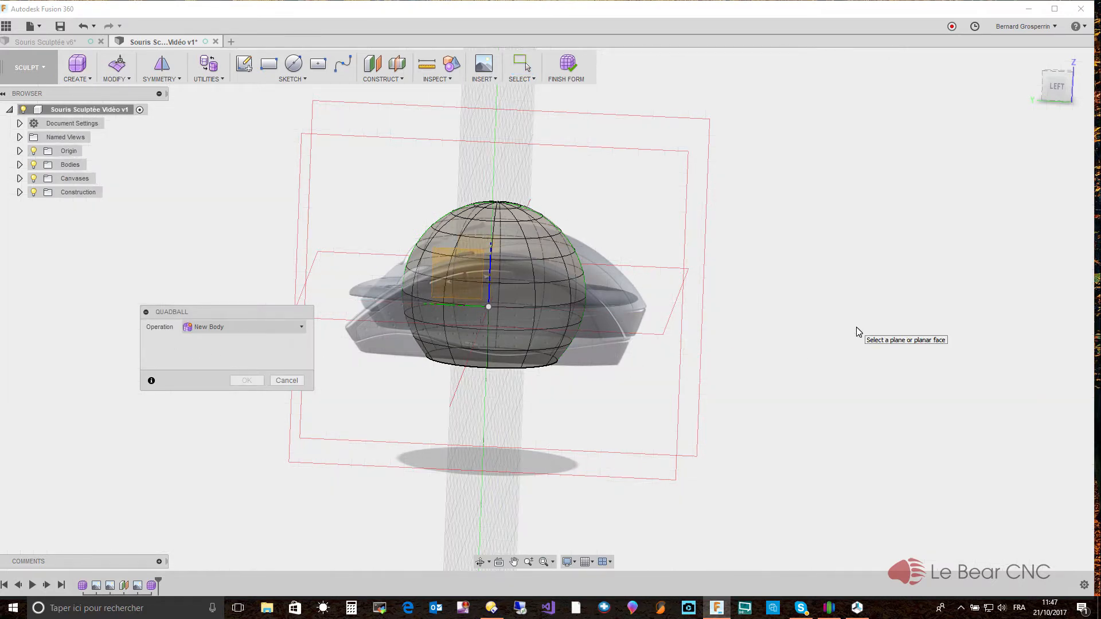
shift+middle_drag(818, 316, 742, 307)
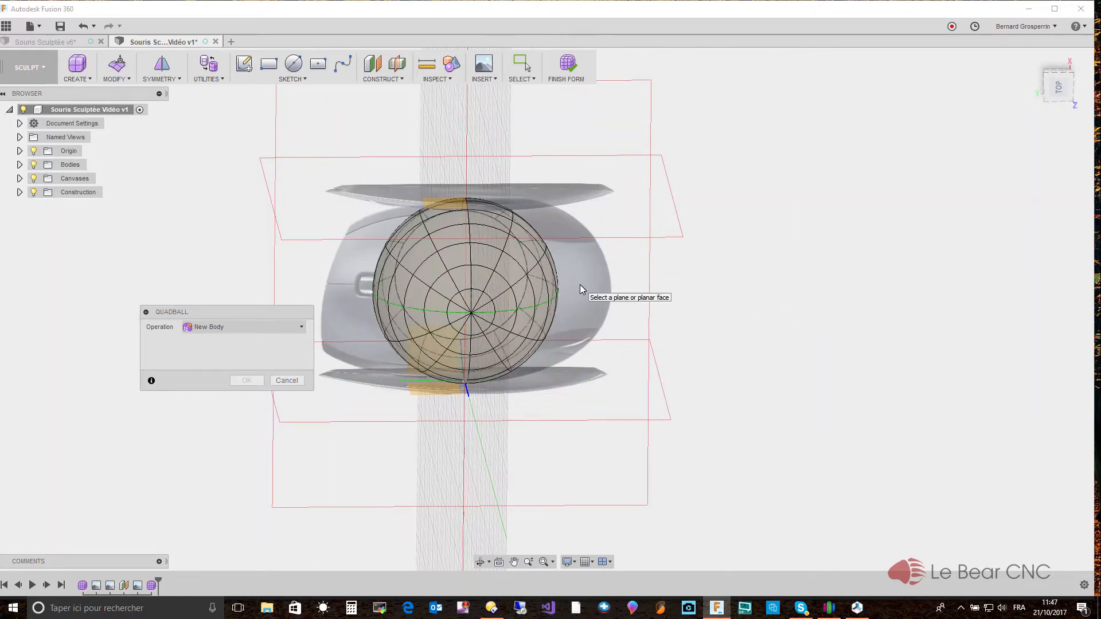
scroll(431, 370, up, 3)
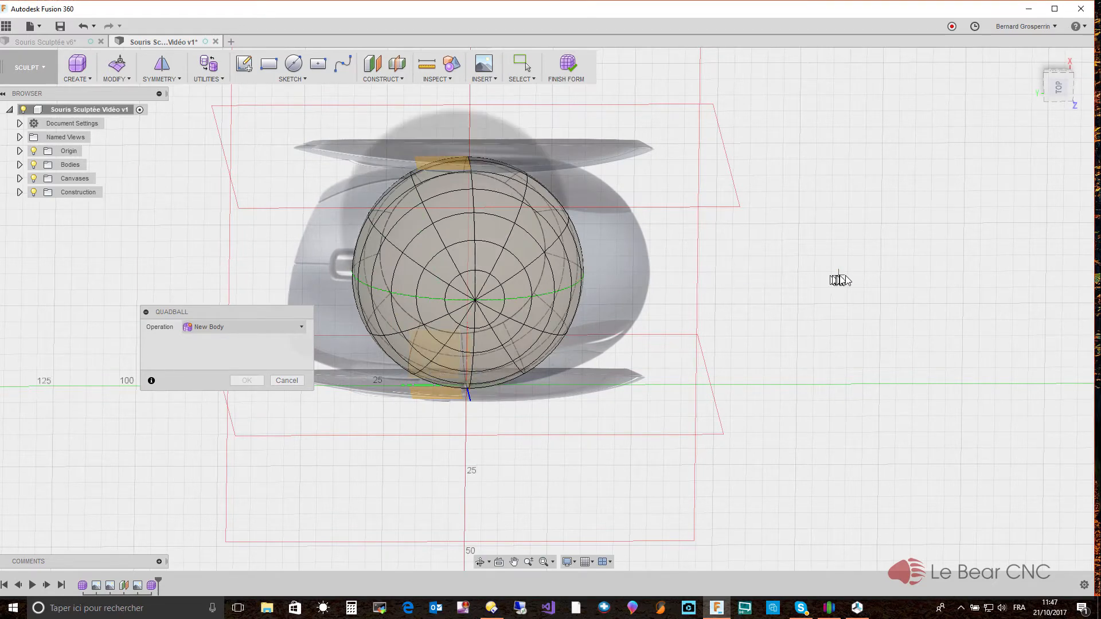
click(883, 279)
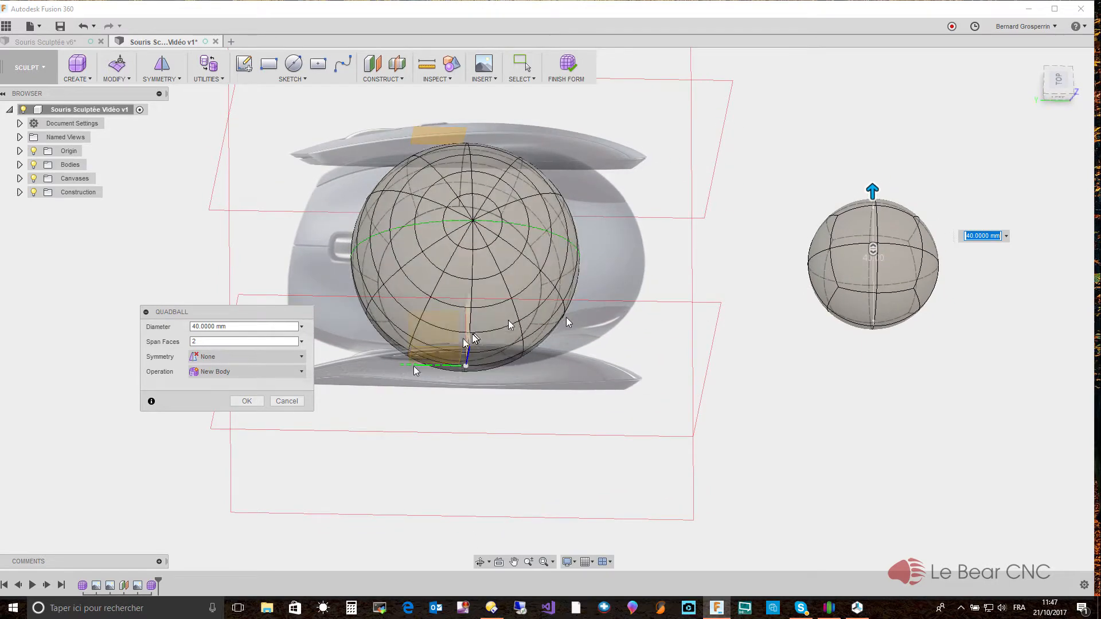
click(246, 400)
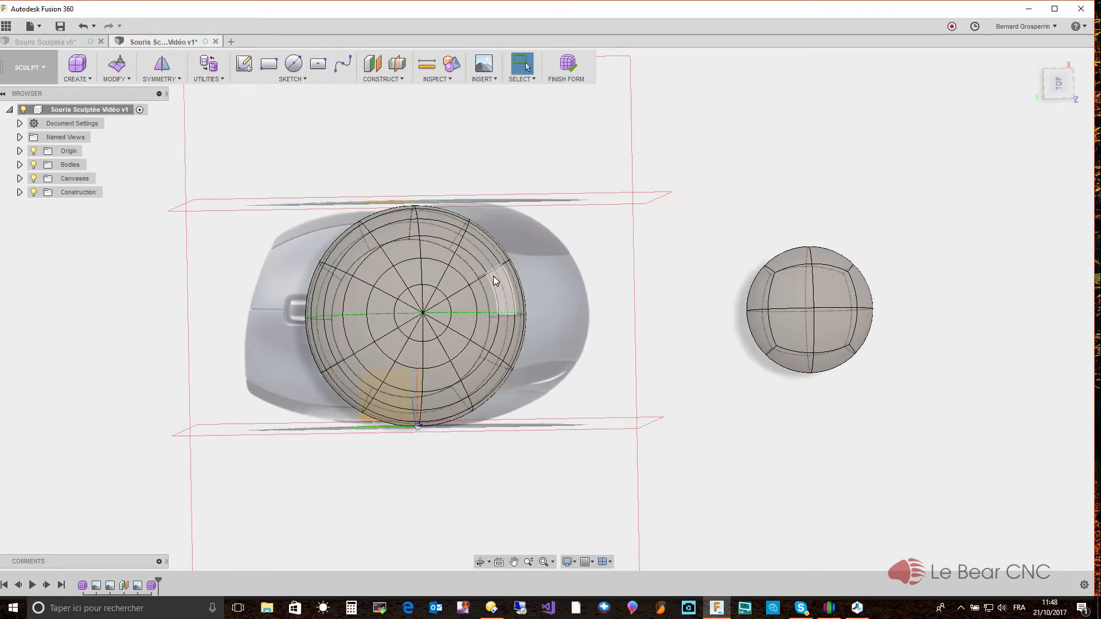
Compare the two spheres' meshes, and delete the large sphere, Body1, that lies over the mouse images
shift+middle_drag(491, 283, 442, 385)
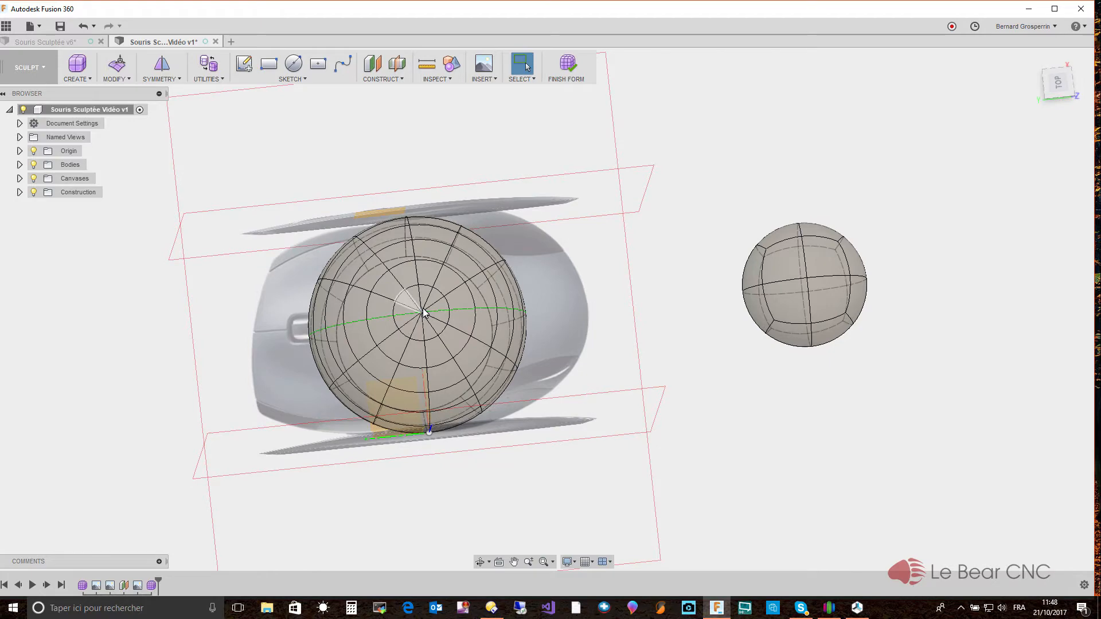
shift+middle_drag(423, 309, 422, 309)
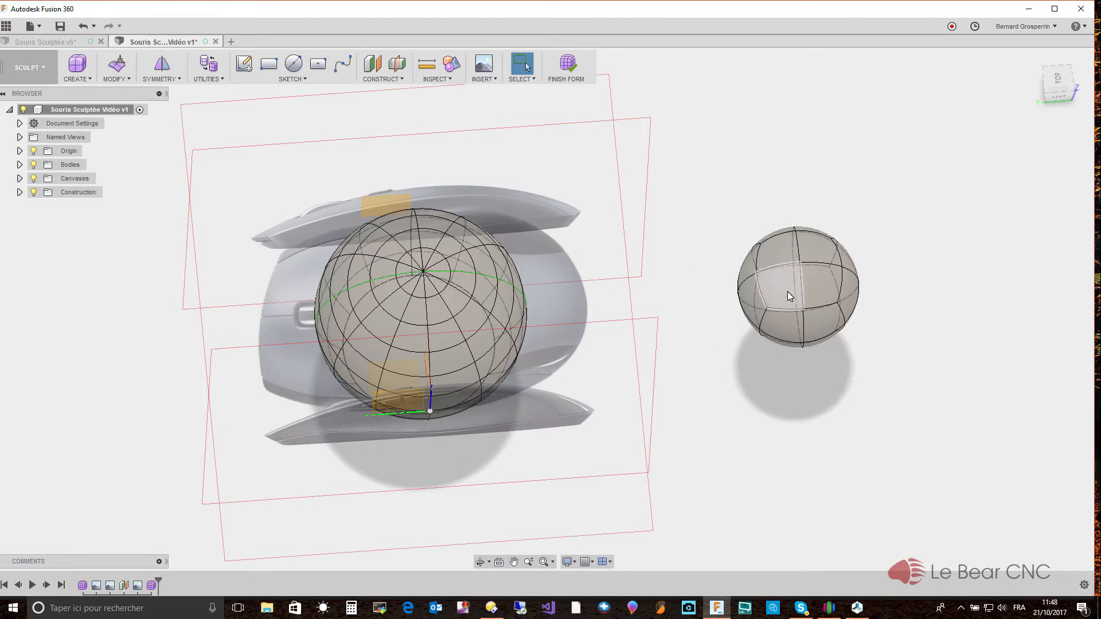
shift+middle_drag(788, 293, 789, 292)
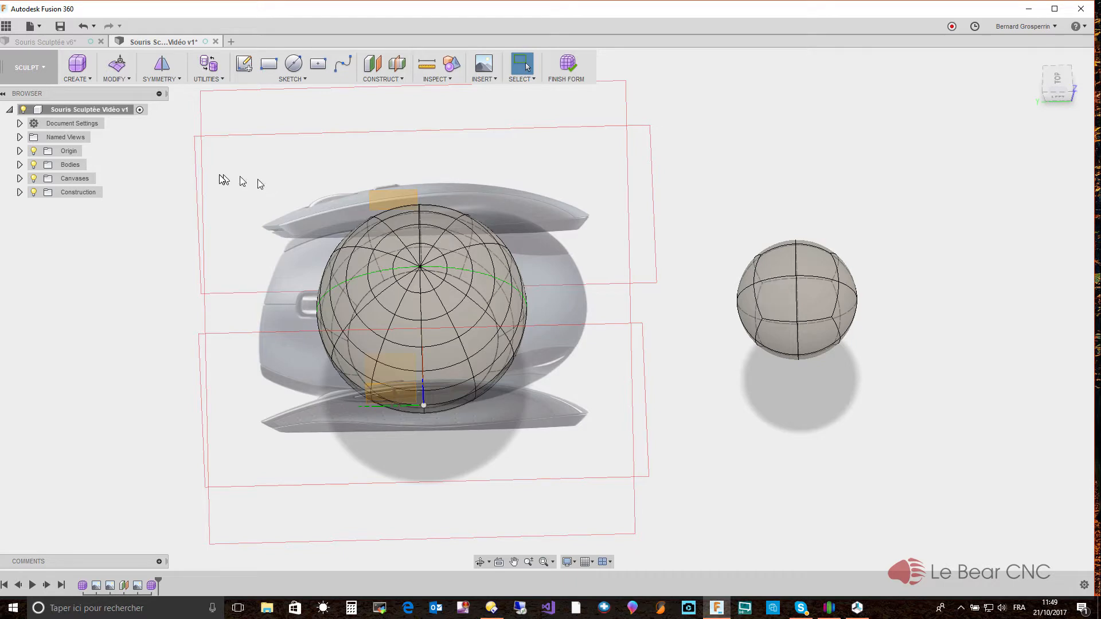
click(19, 164)
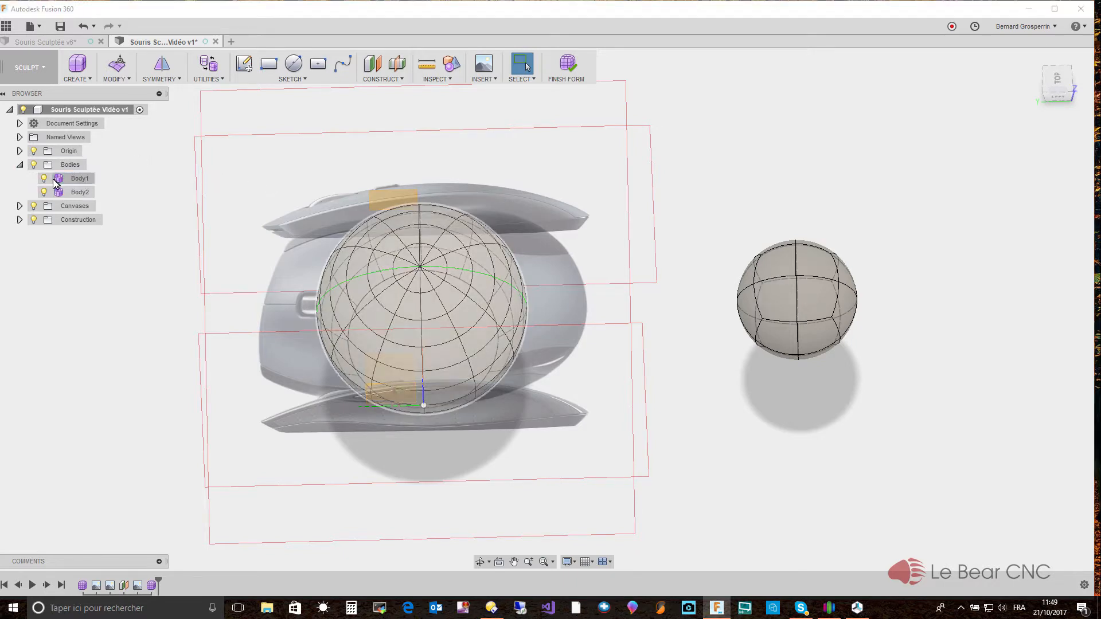
click(45, 179)
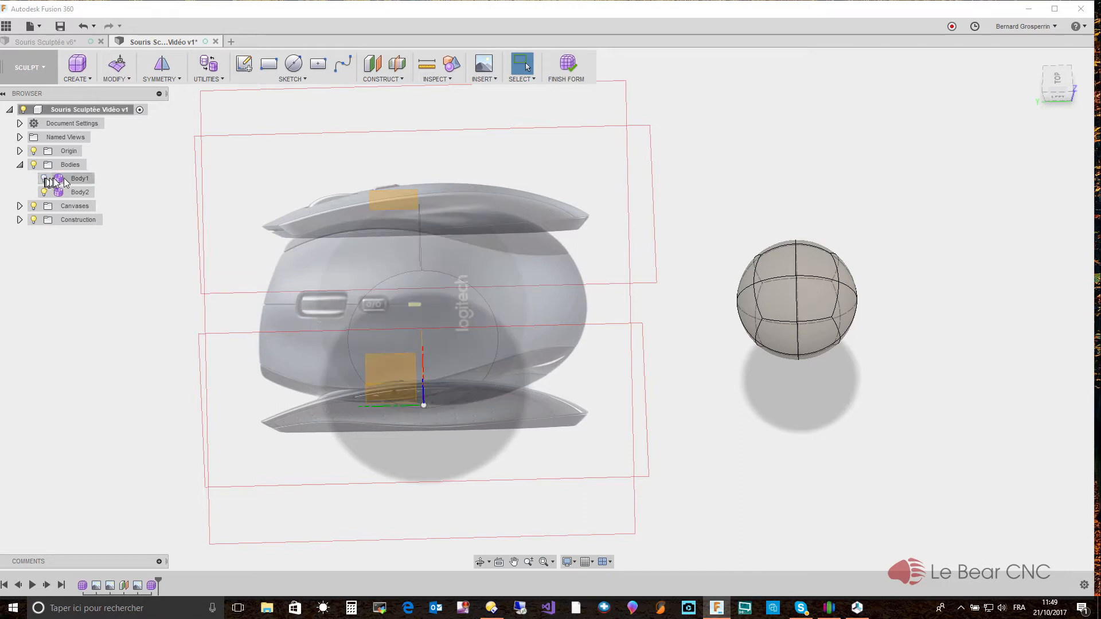
click(44, 179)
right_click(73, 183)
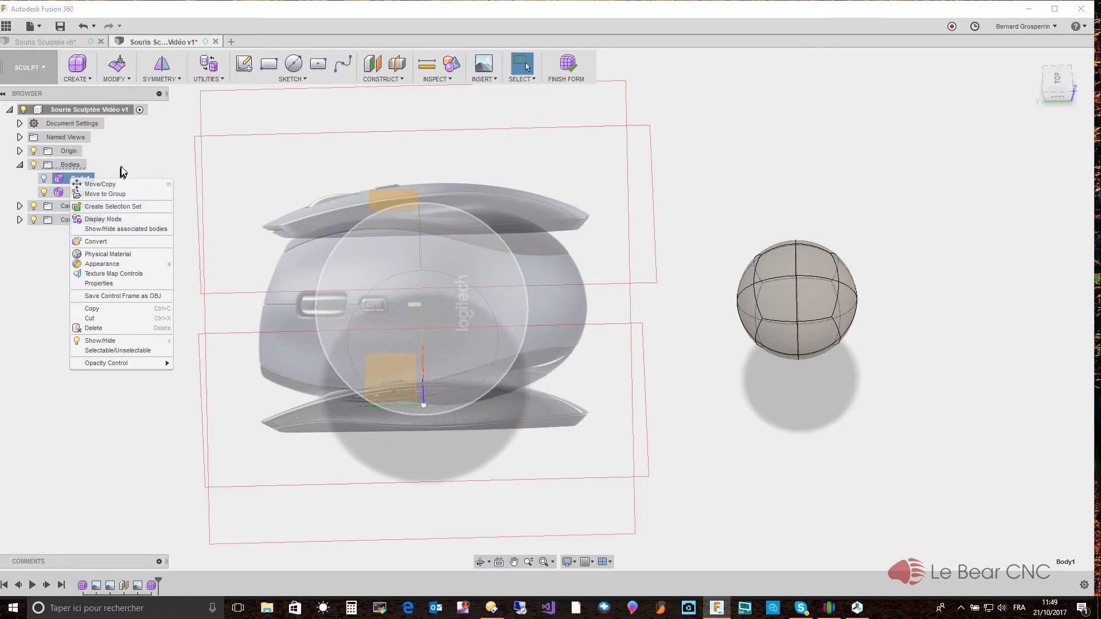
click(93, 328)
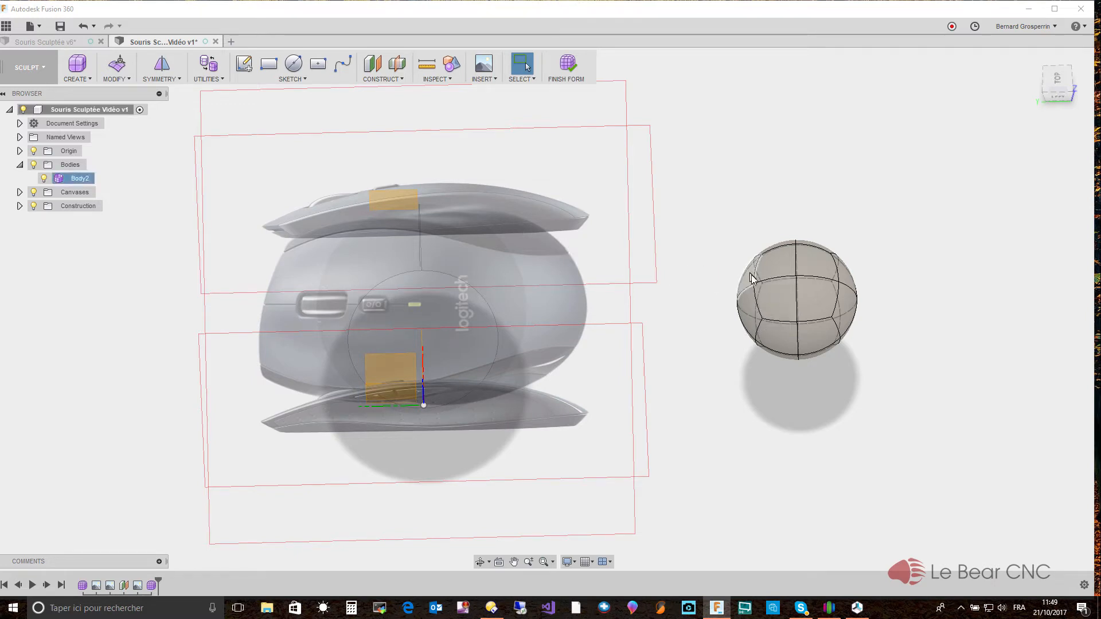
Move the quadball onto the mouse images and centre it across the mouse's width as seen from above
click(774, 293)
right_click(774, 293)
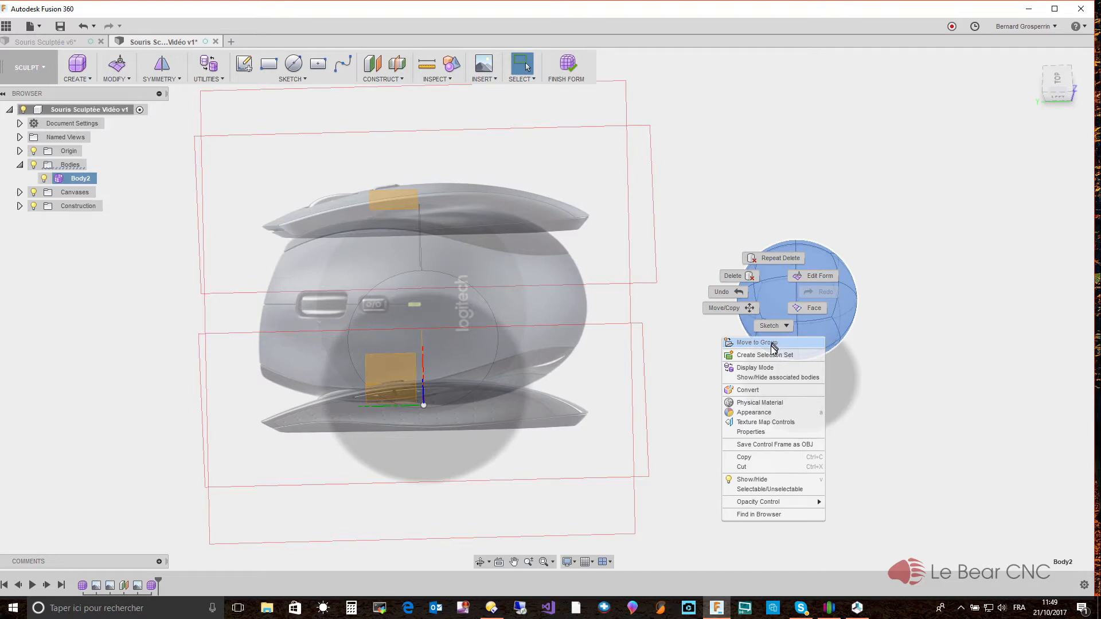
click(747, 308)
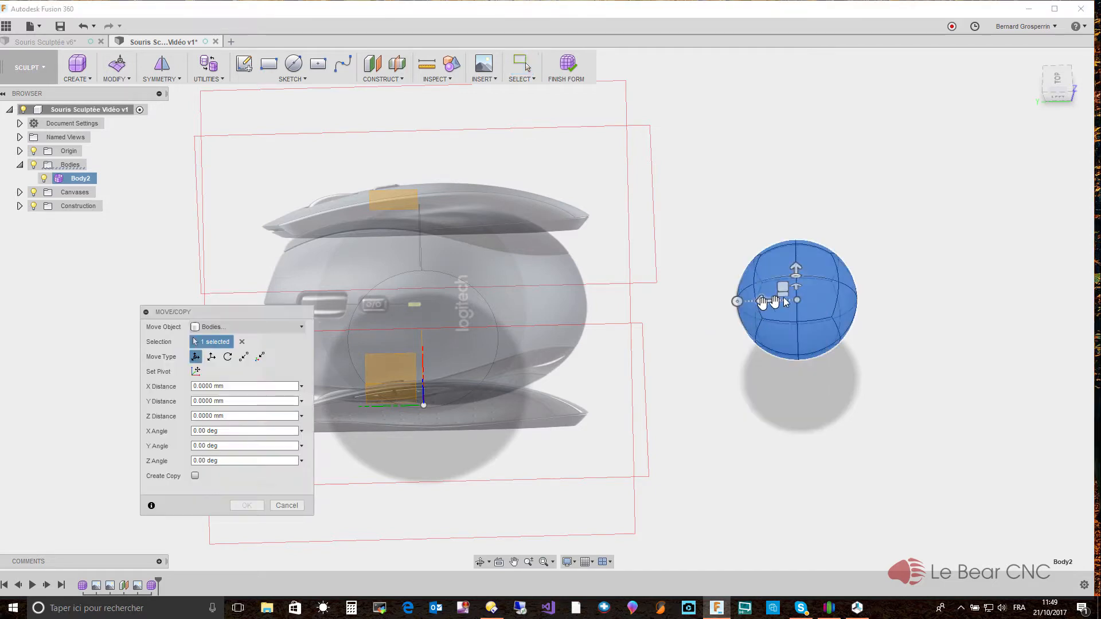
drag(768, 301, 390, 296)
shift+middle_drag(443, 314, 434, 310)
drag(426, 306, 425, 302)
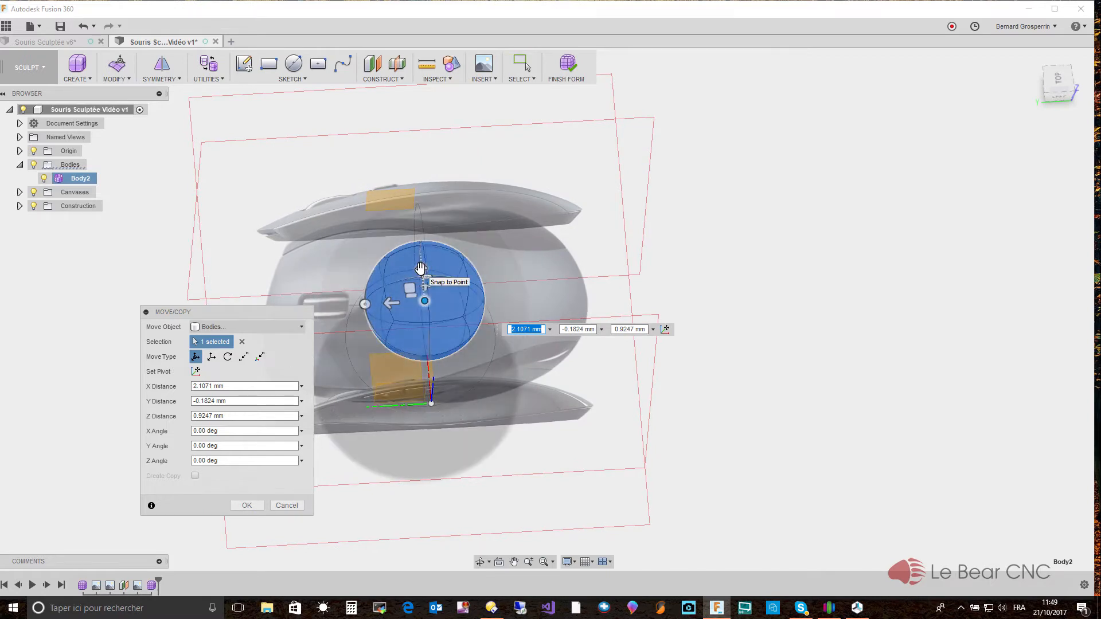
drag(420, 268, 421, 272)
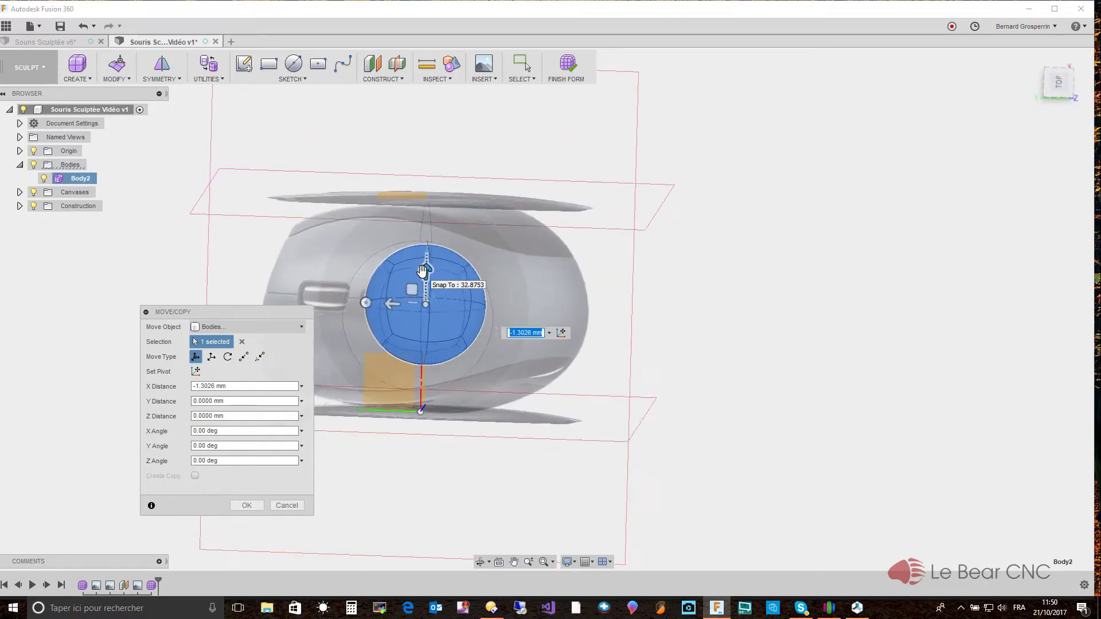
drag(426, 269, 426, 267)
scroll(426, 270, down, 3)
scroll(426, 266, up, 3)
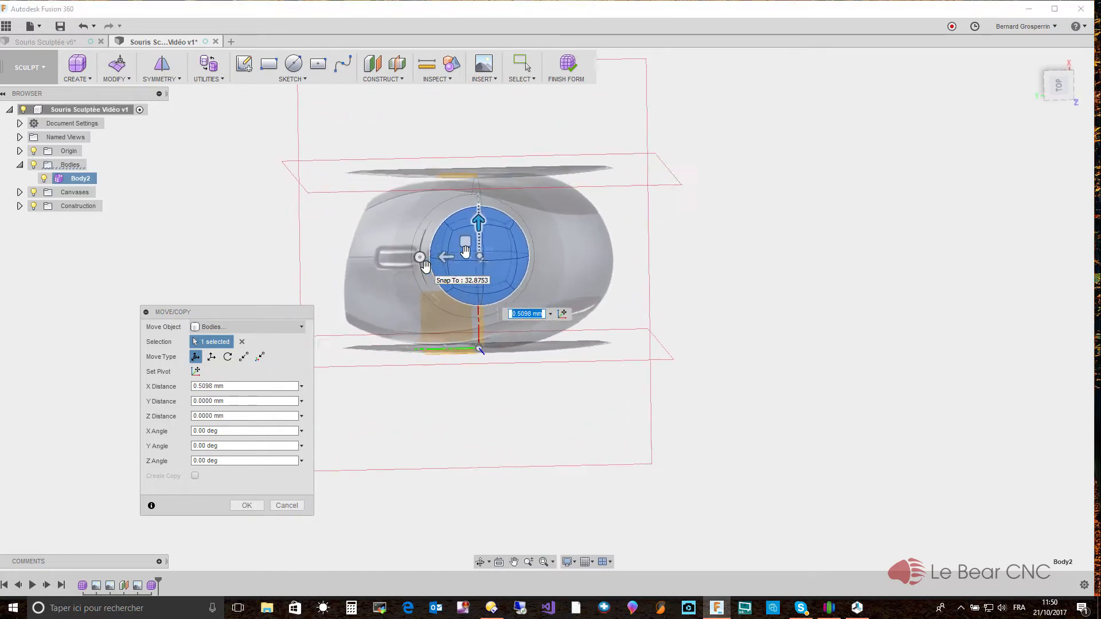
drag(513, 194, 511, 195)
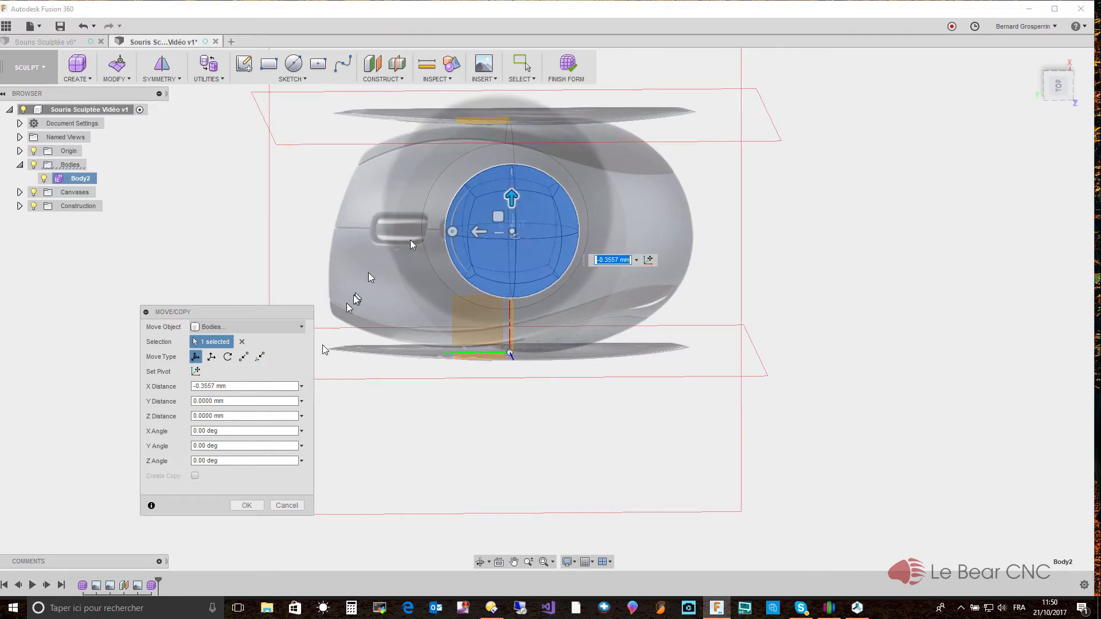
click(252, 507)
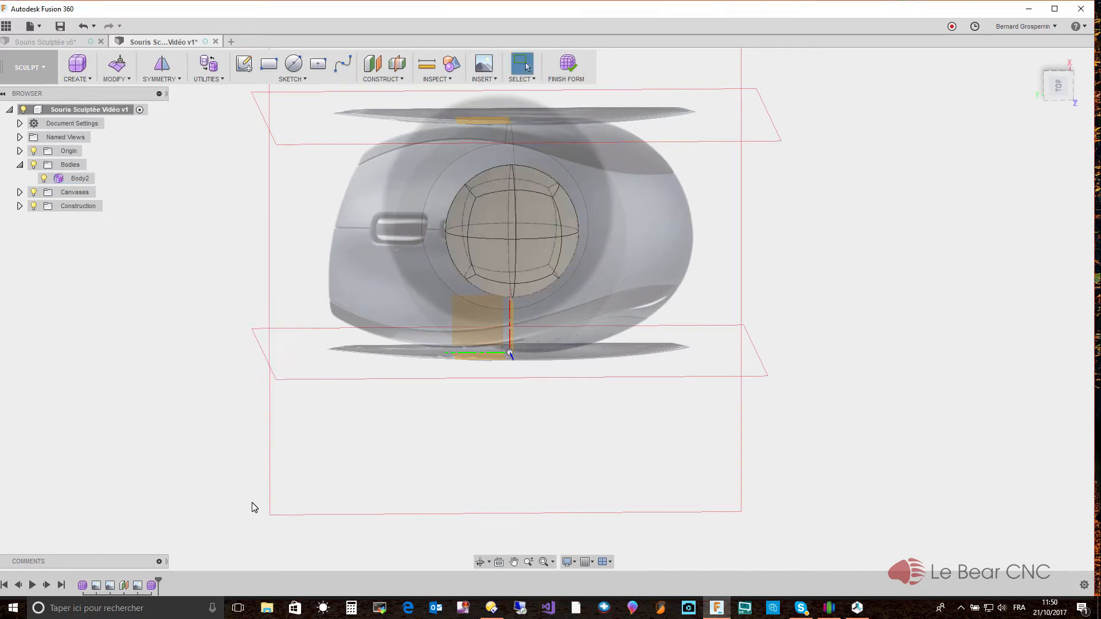
Create a cylinder away from the mouse, 50 mm in diameter and about 68.7 mm high, with 8 diameter faces and 4 height faces
shift+middle_drag(250, 506, 515, 240)
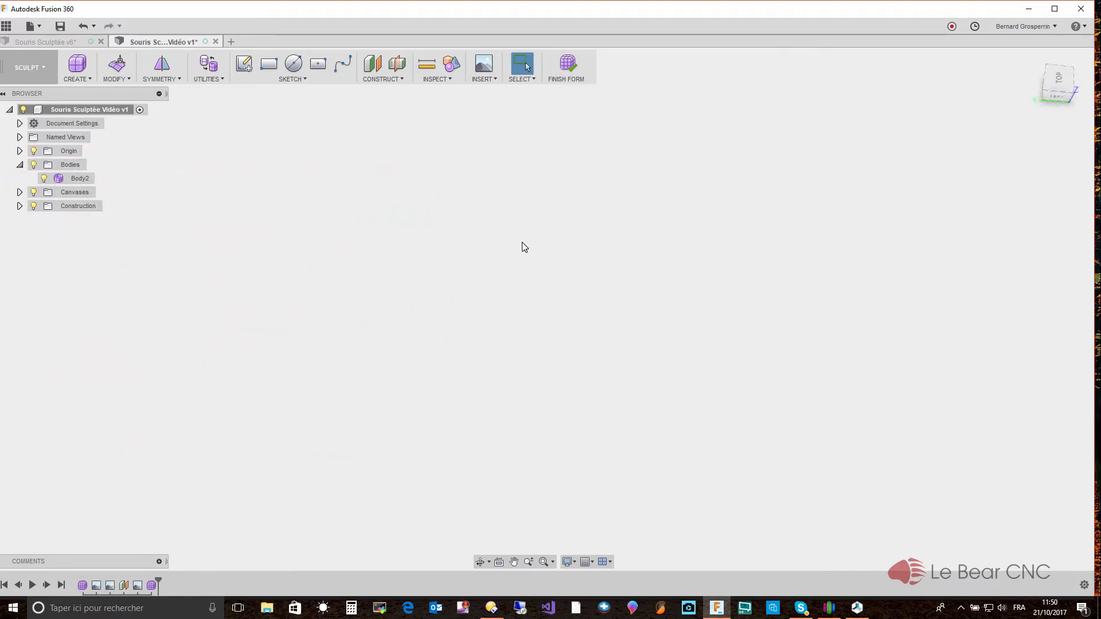
click(84, 80)
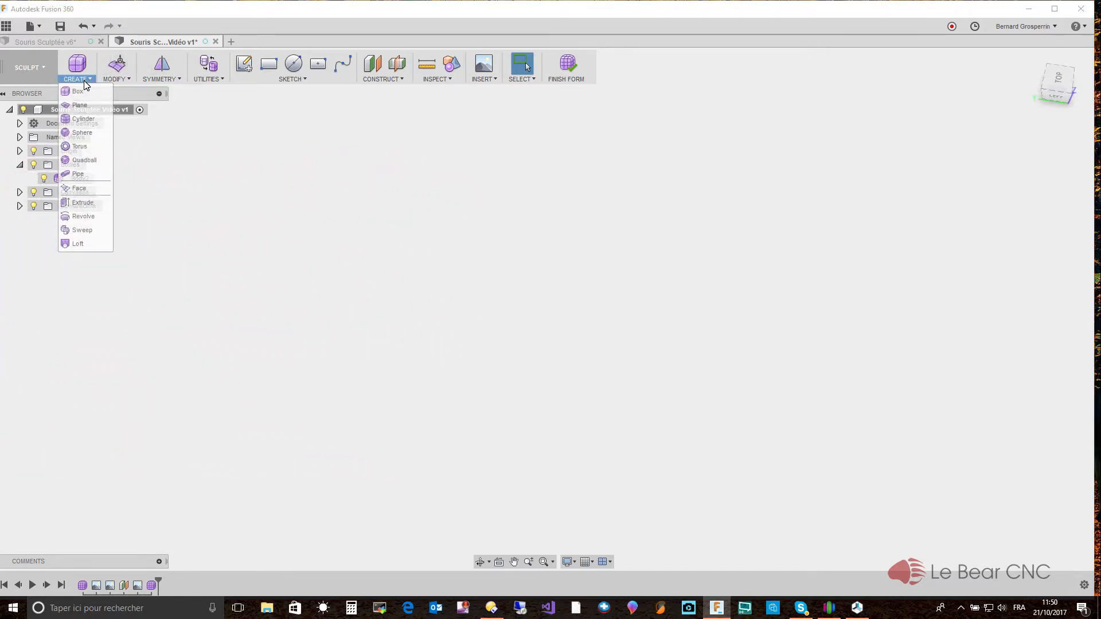
click(85, 118)
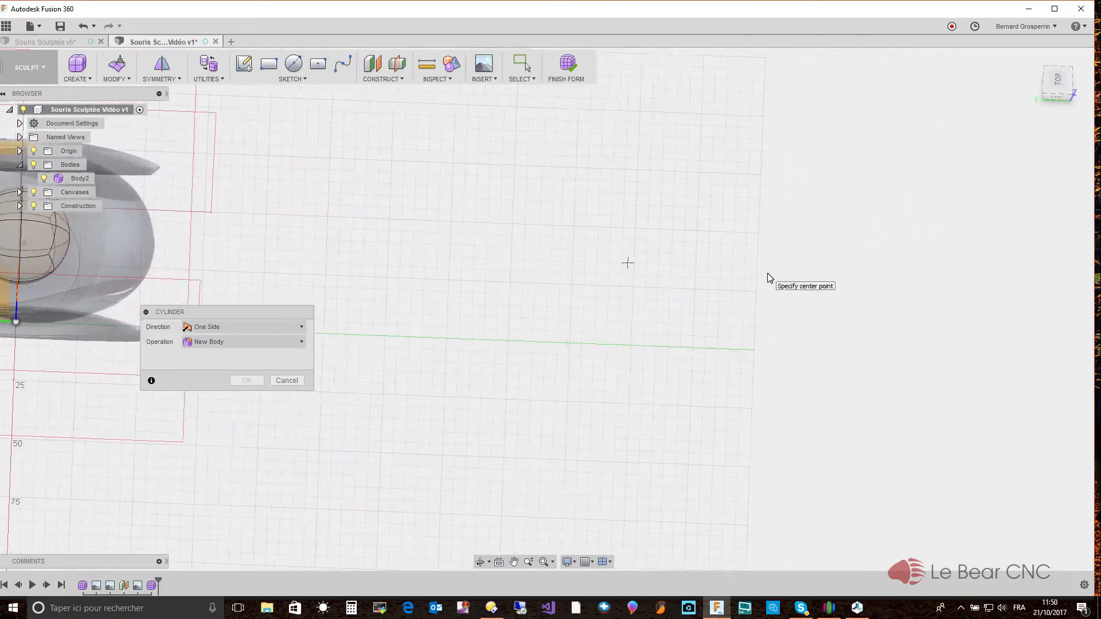
shift+middle_drag(624, 266, 618, 269)
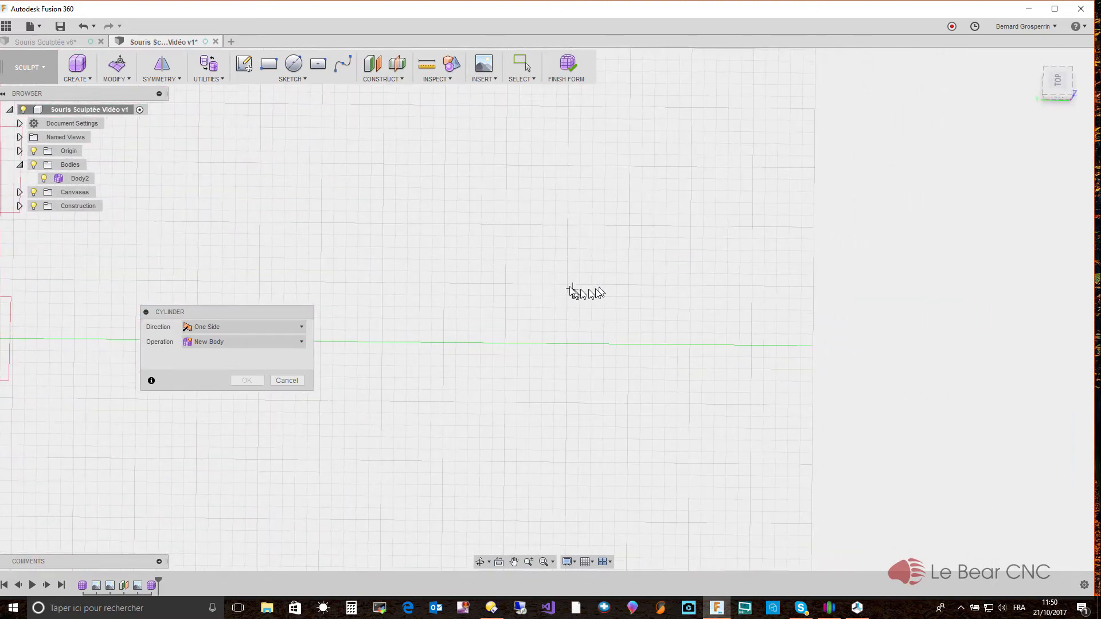
click(567, 283)
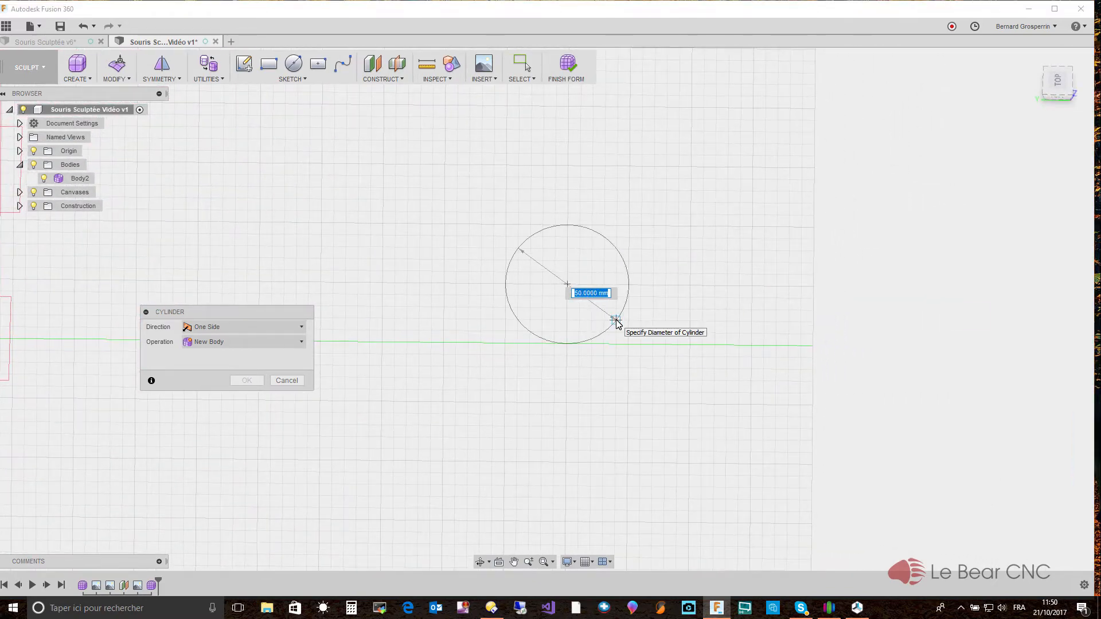
click(616, 324)
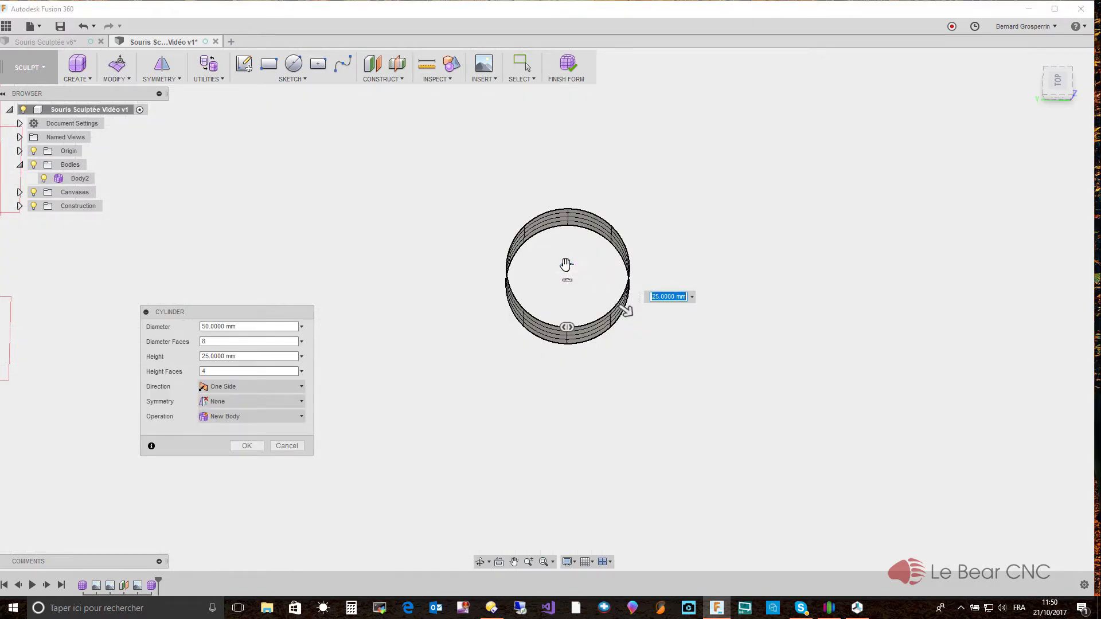
drag(565, 264, 564, 232)
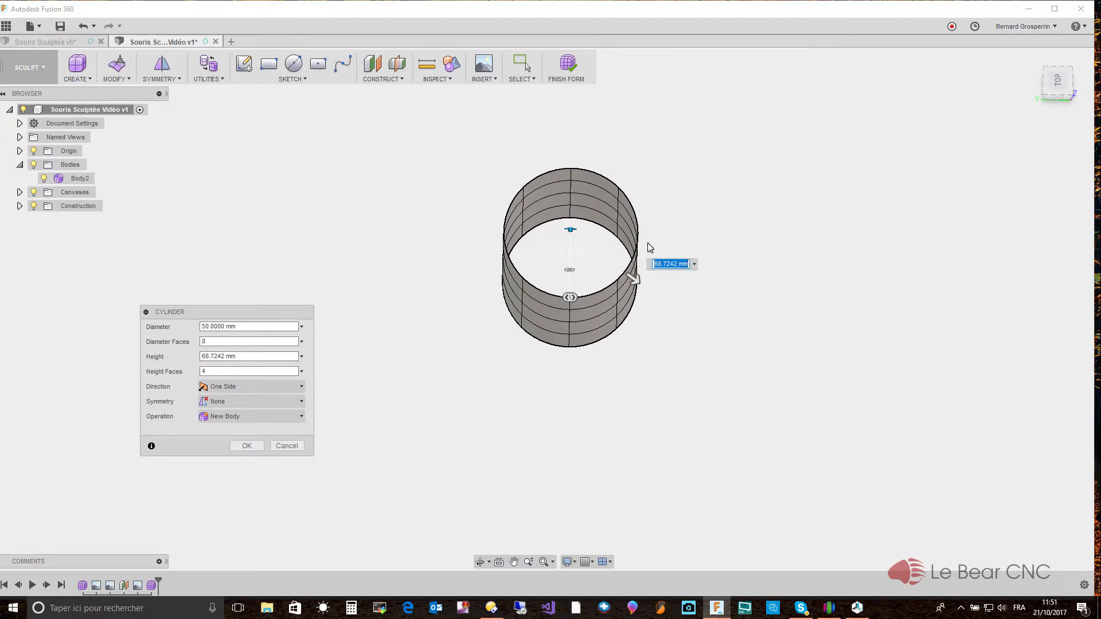
key(Return)
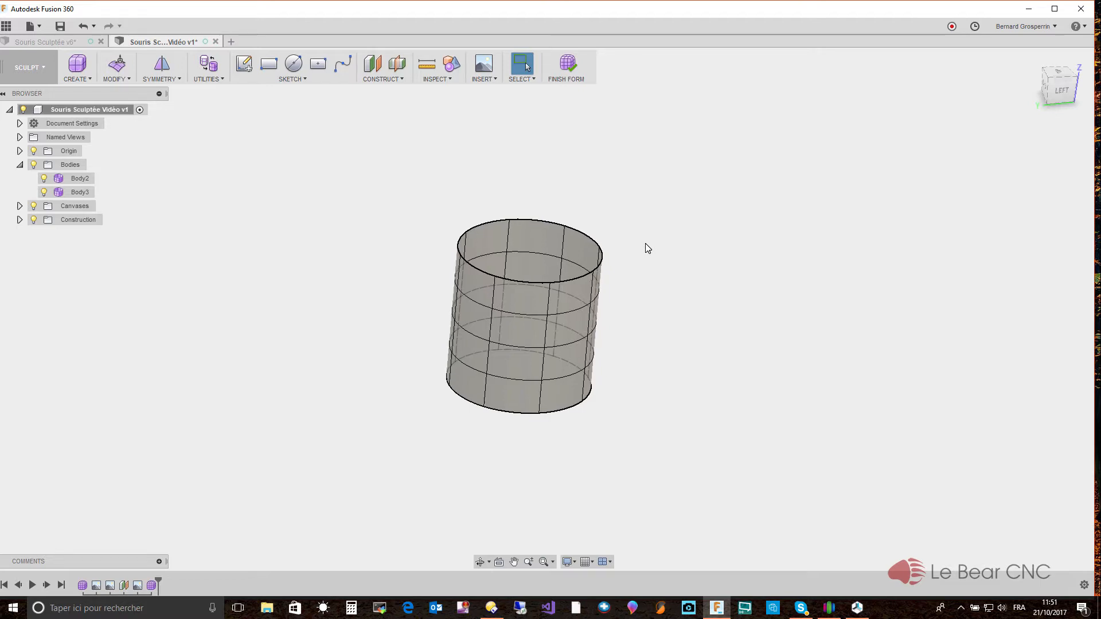
Open Edit Form on one edge of the cylinder's upper rim, try scaling that edge, and undo the scaling
right_click(573, 277)
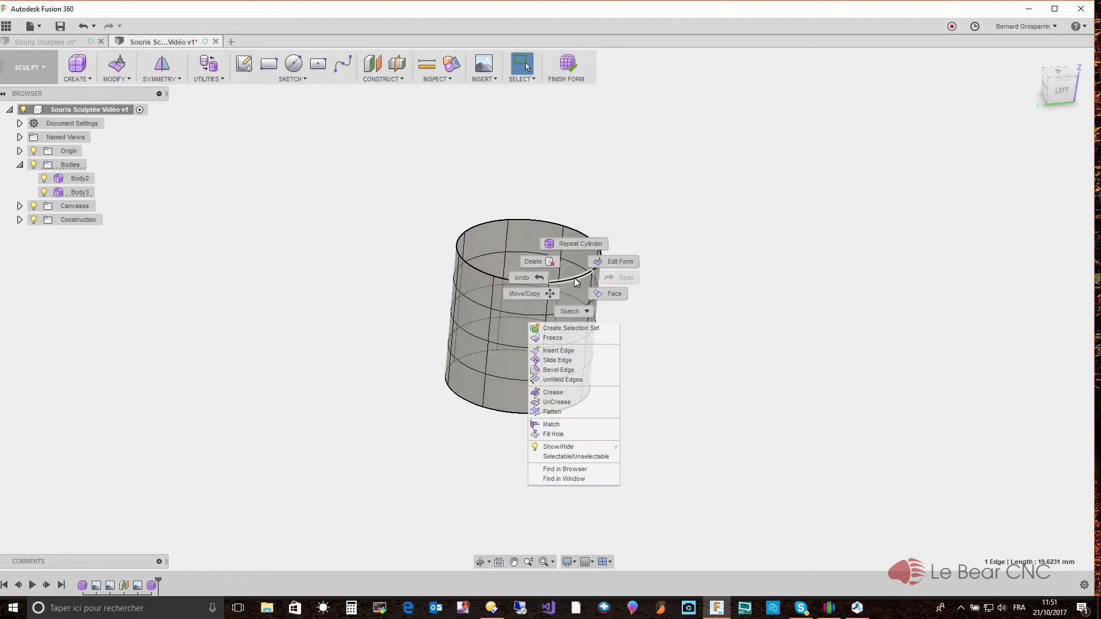
click(619, 262)
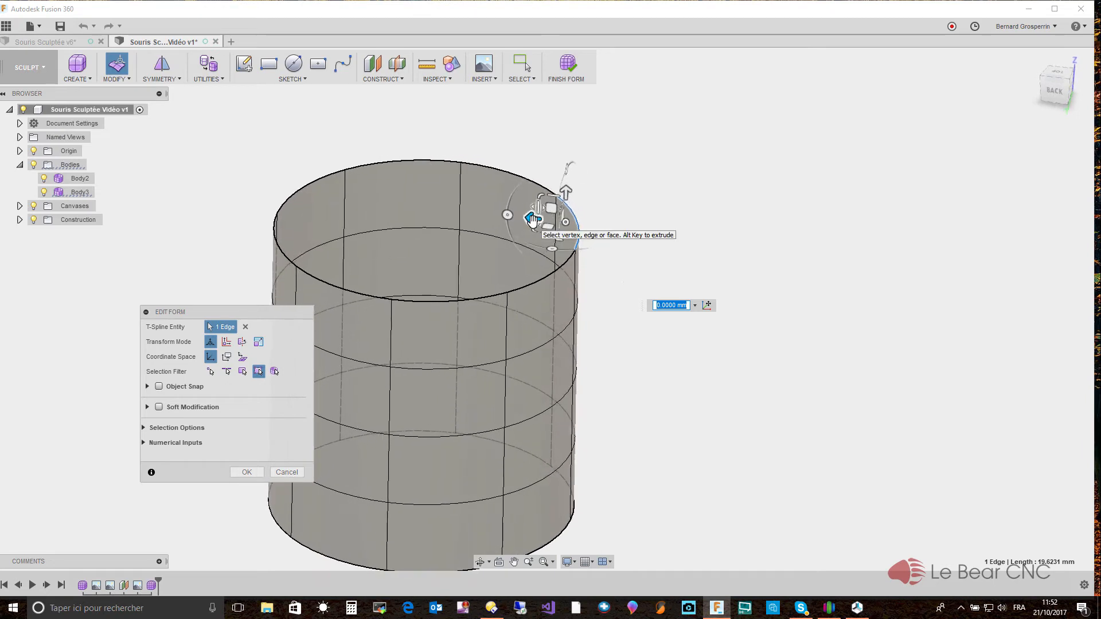
drag(532, 219, 526, 223)
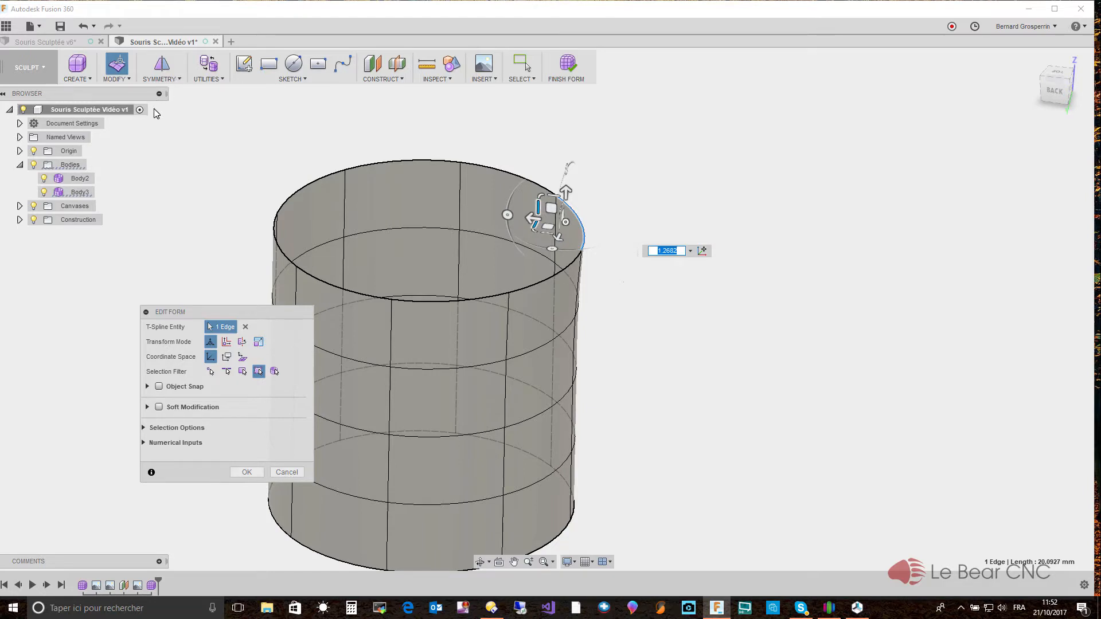
key(ctrl+z)
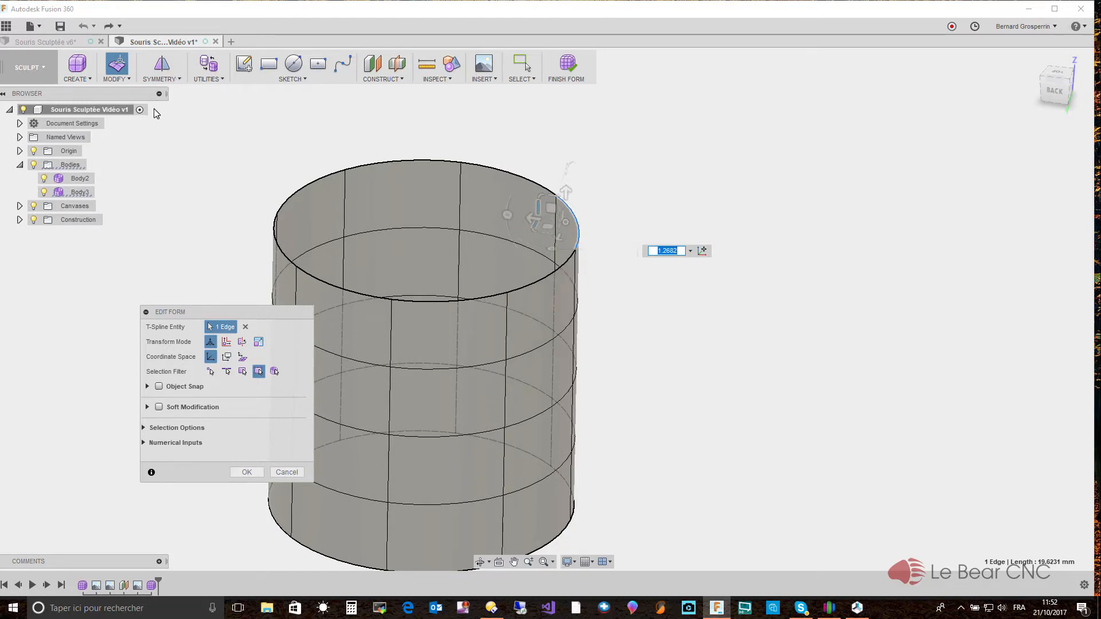
Move the selected upper rim edge along single axes, outward and vertically, ending with a shift of about 1.7 mm along the horizontal axis
scroll(412, 223, up, 4)
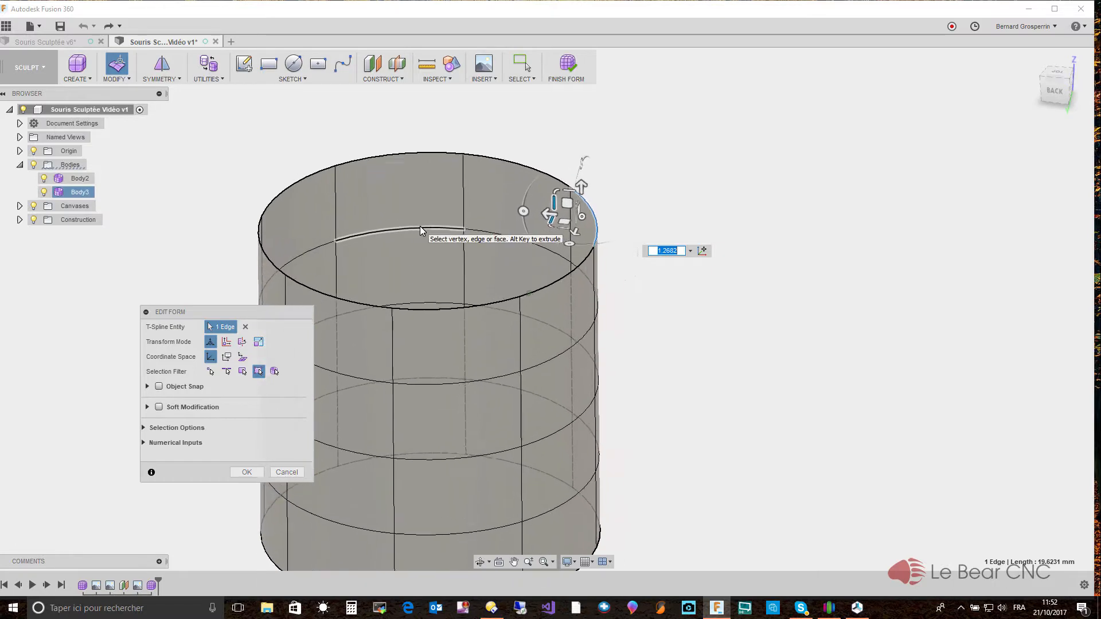
scroll(607, 177, up, 3)
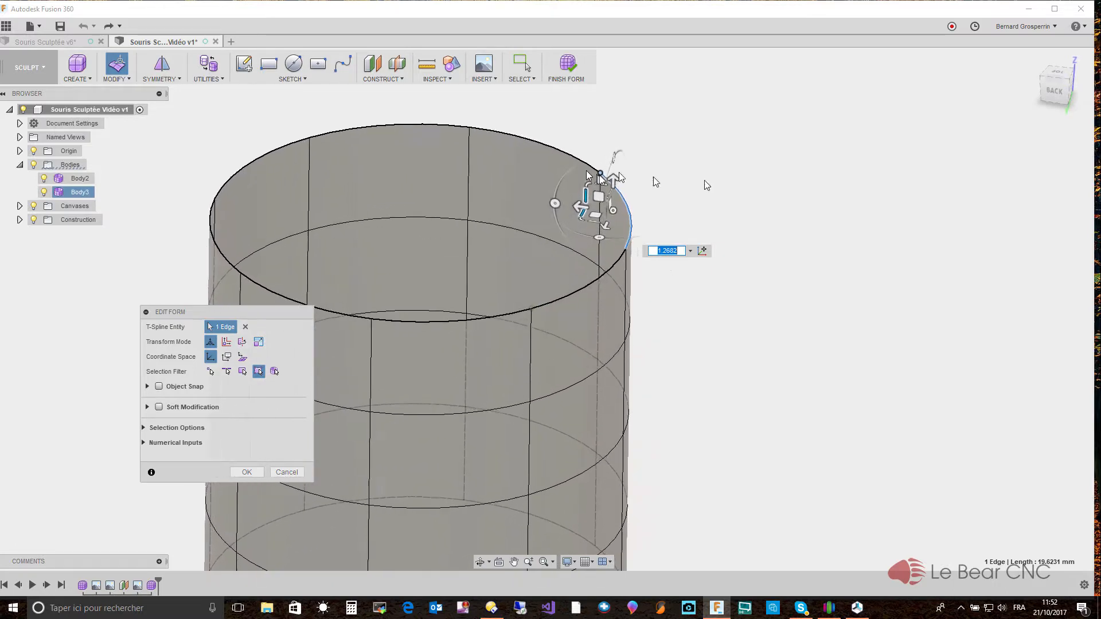
scroll(581, 206, up, 3)
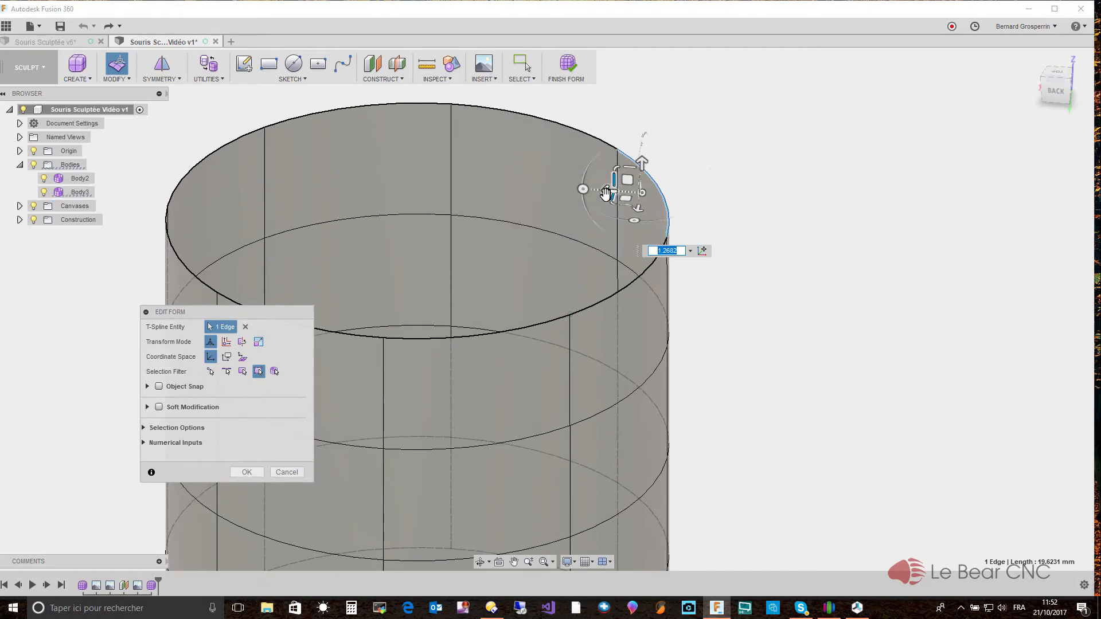
click(605, 194)
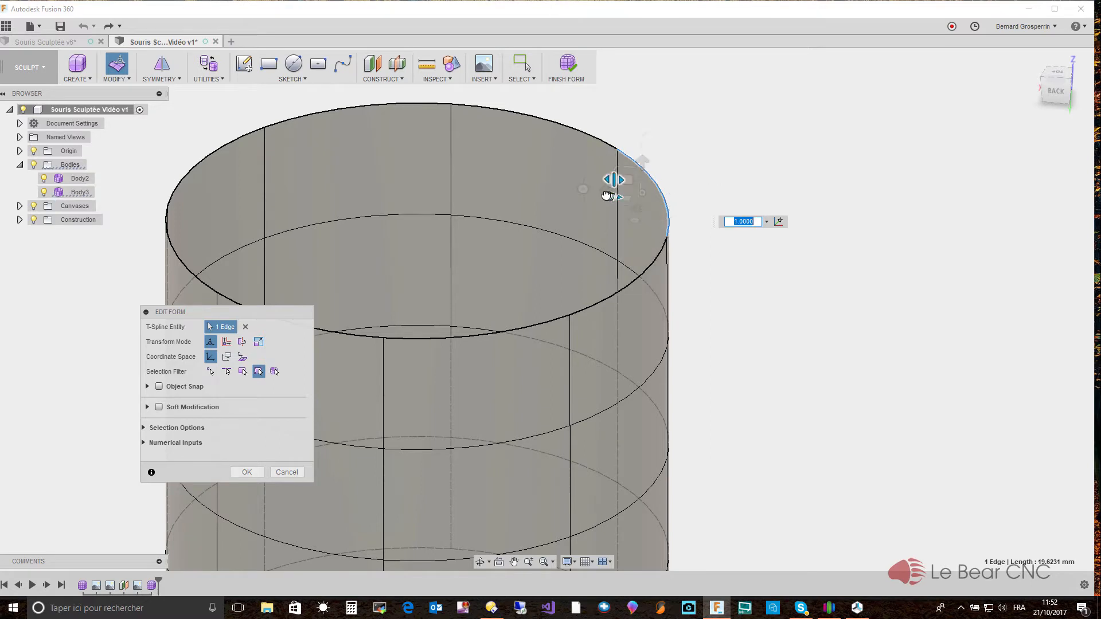
mouse_move(607, 196)
mouse_down()
mouse_move(606, 186)
mouse_move(586, 192)
mouse_move(646, 192)
mouse_move(581, 195)
mouse_move(628, 195)
mouse_move(607, 197)
mouse_up()
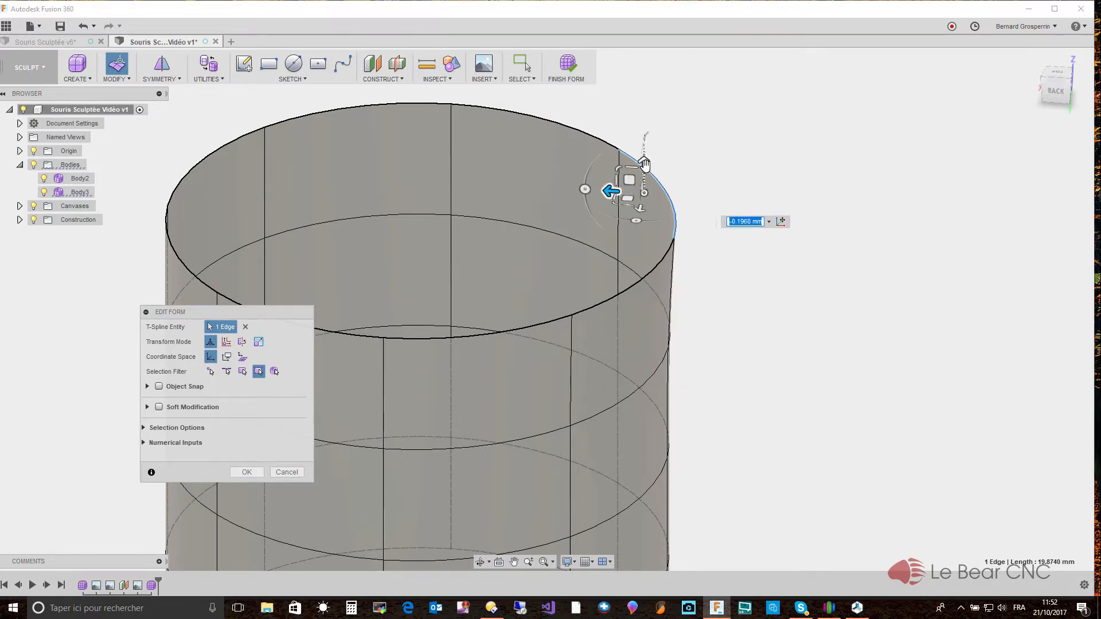
mouse_move(645, 162)
mouse_down()
mouse_move(645, 128)
mouse_move(644, 185)
mouse_move(645, 110)
mouse_move(644, 172)
mouse_move(643, 115)
mouse_move(644, 145)
mouse_up()
shift+middle_drag(648, 195, 739, 276)
mouse_move(736, 263)
mouse_down()
mouse_move(697, 281)
mouse_move(734, 248)
mouse_move(711, 269)
mouse_move(723, 266)
mouse_up()
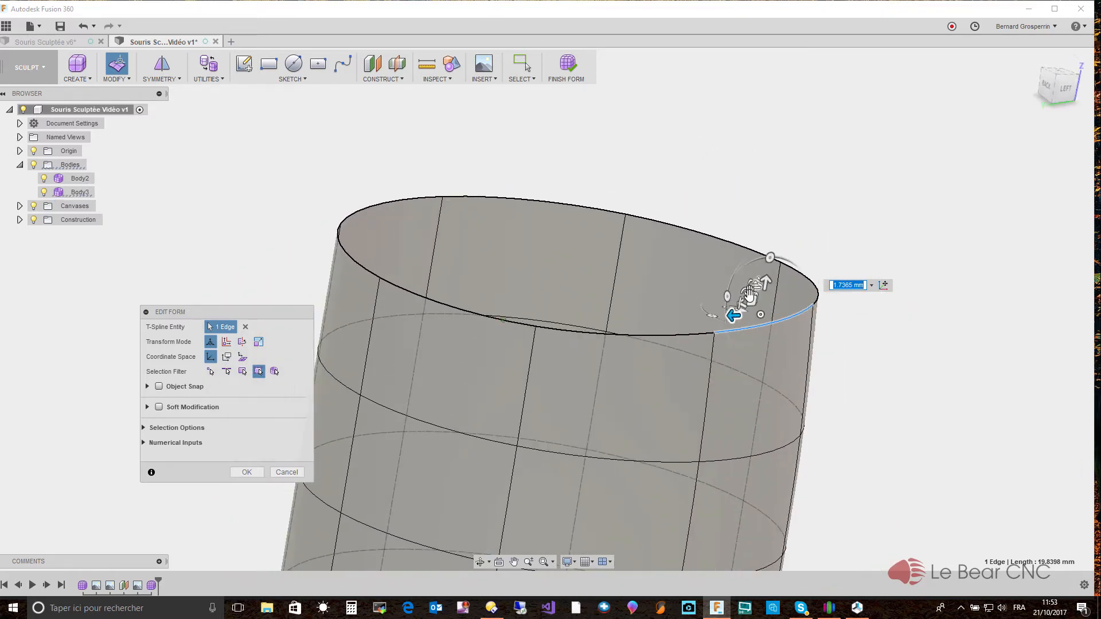
Move the selected rim edge freely within two axes at once, using the vertical and horizontal planes of the manipulator
drag(751, 302, 774, 293)
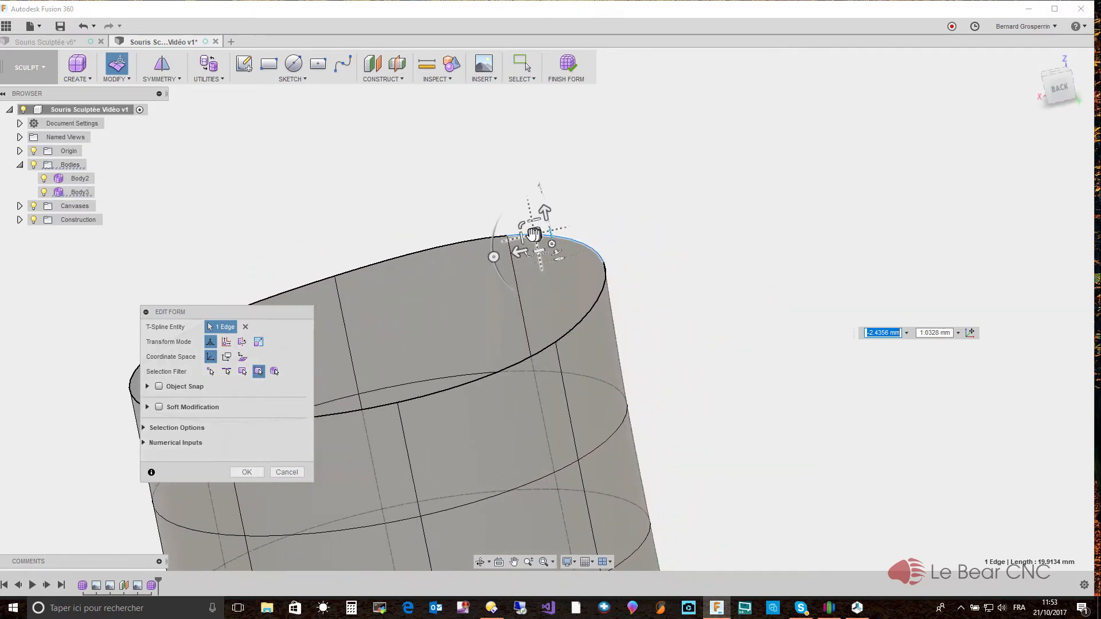
mouse_move(533, 234)
mouse_down()
mouse_move(509, 240)
mouse_move(555, 233)
mouse_move(524, 239)
mouse_move(544, 238)
mouse_up()
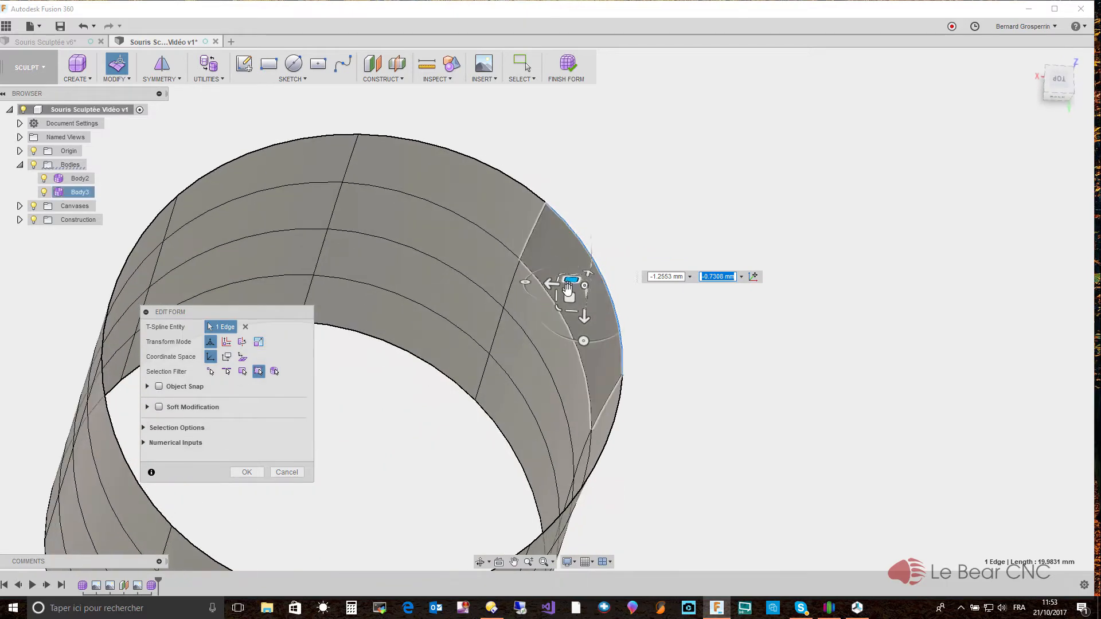
mouse_move(568, 298)
mouse_down()
mouse_move(562, 312)
mouse_move(550, 293)
mouse_move(572, 285)
mouse_move(579, 302)
mouse_move(569, 313)
mouse_move(568, 302)
mouse_up()
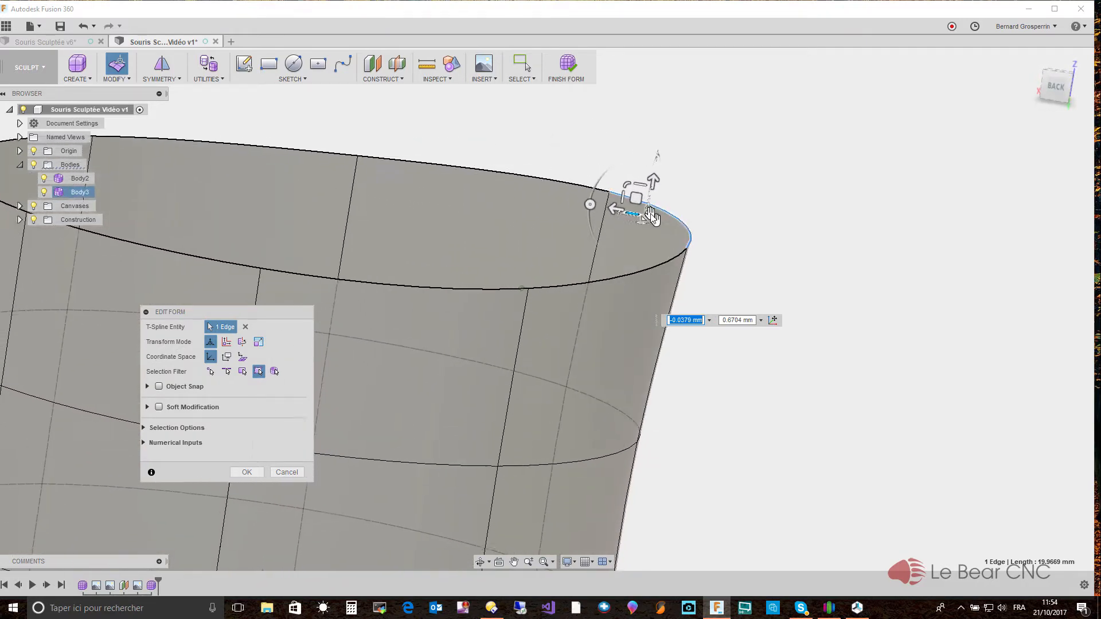
Try rotating the selected upper rim edge about its own centre
click(589, 205)
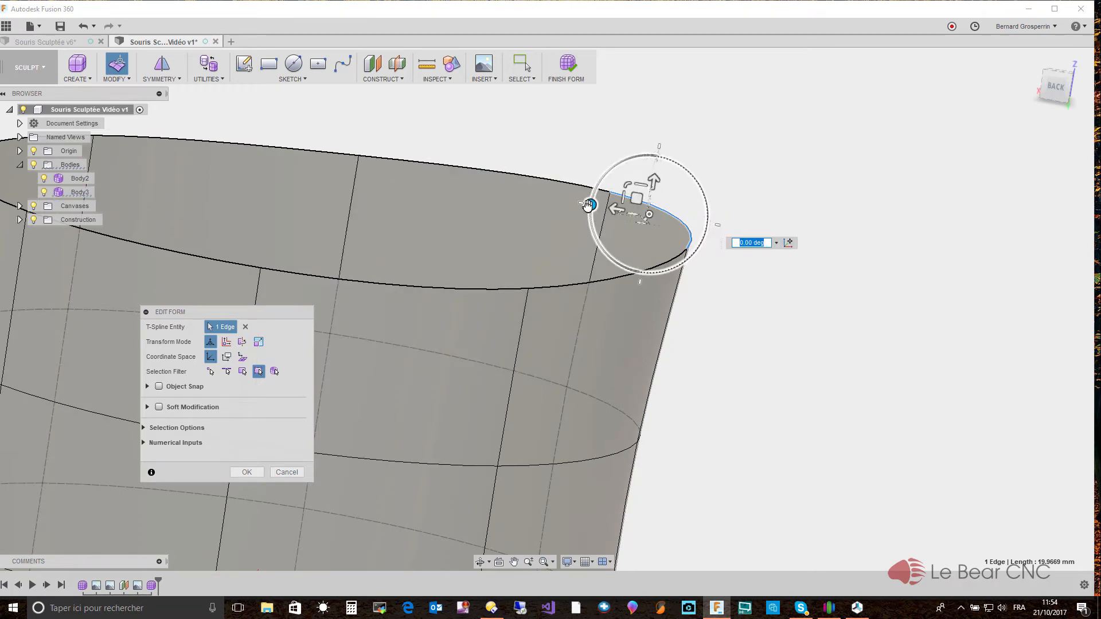
mouse_move(589, 205)
mouse_down()
mouse_move(599, 180)
mouse_move(631, 165)
mouse_move(600, 173)
mouse_move(582, 229)
mouse_move(607, 170)
mouse_move(584, 216)
mouse_up()
drag(585, 201, 583, 206)
shift+middle_drag(657, 184, 694, 155)
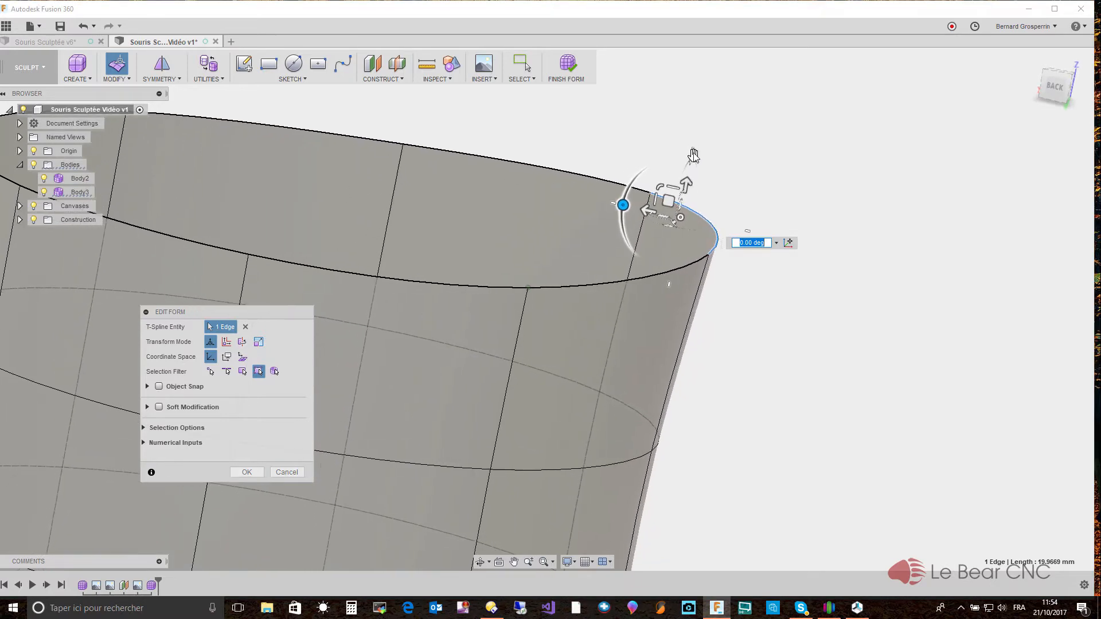
shift+middle_drag(659, 293, 674, 172)
scroll(688, 248, up, 3)
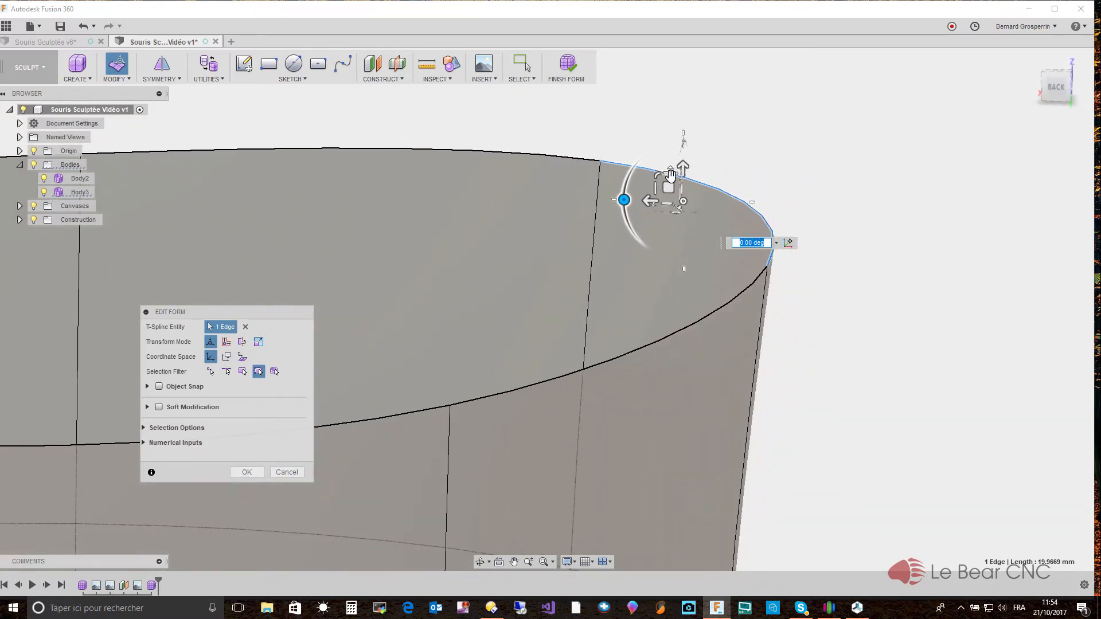
Pull the selected rim edge further outward, deselect and reselect it, and leave Edit Form
mouse_move(670, 176)
mouse_down()
mouse_move(643, 174)
mouse_move(674, 195)
mouse_move(641, 189)
mouse_move(666, 181)
mouse_up()
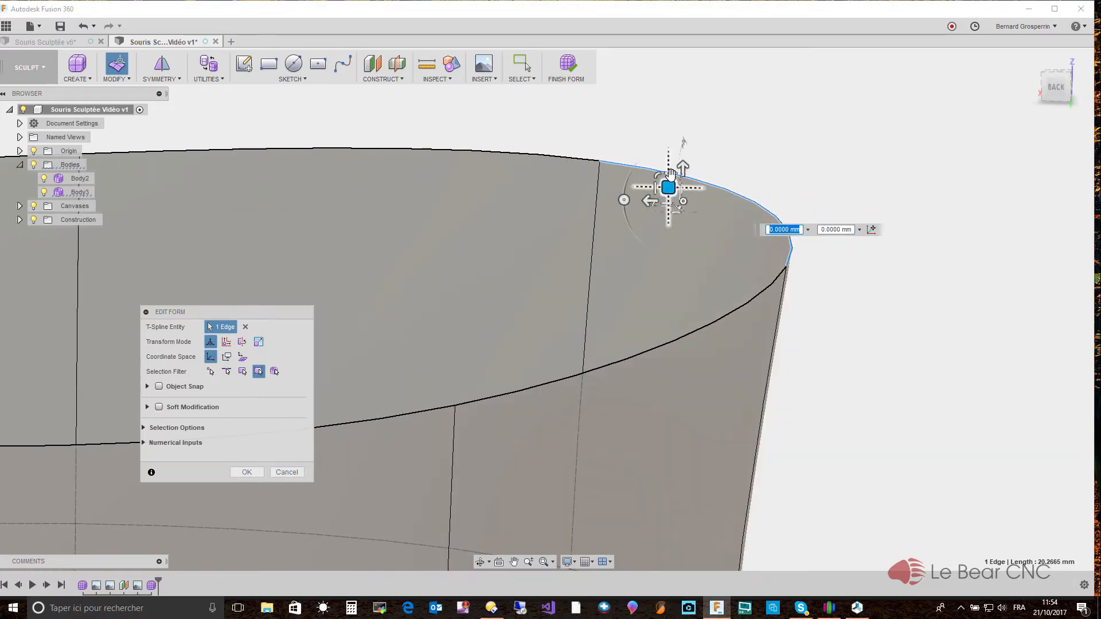
click(659, 153)
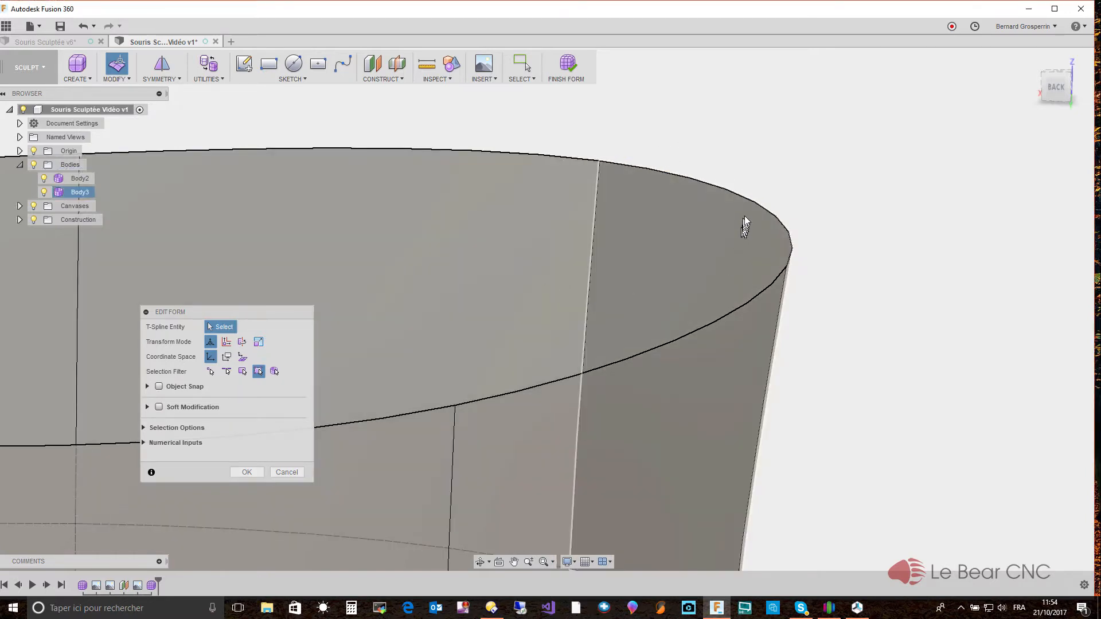
click(752, 206)
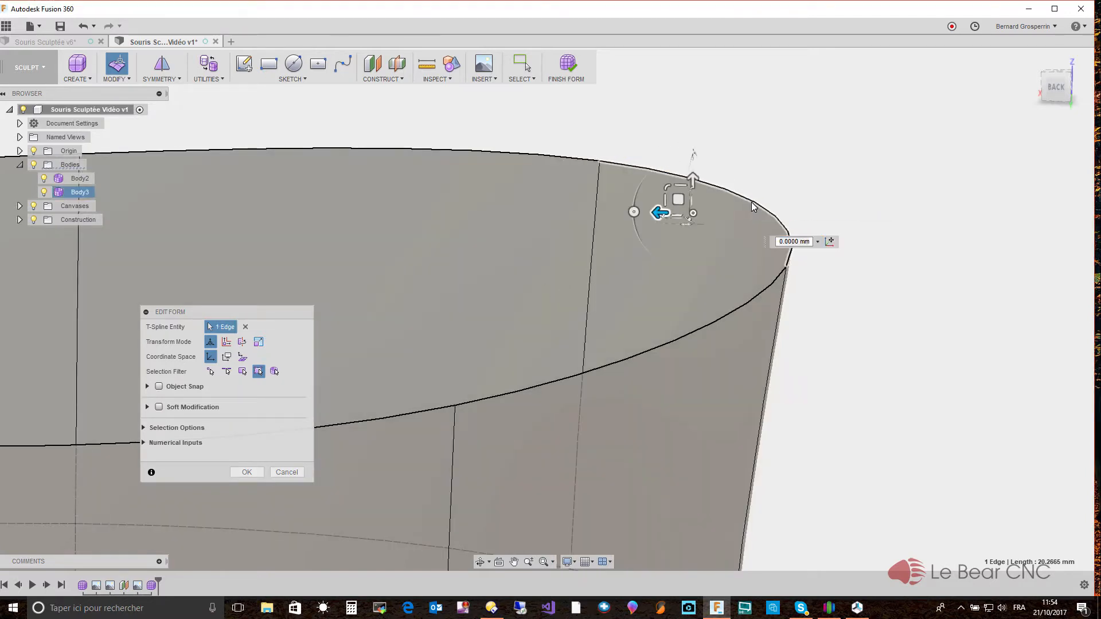
right_click(751, 202)
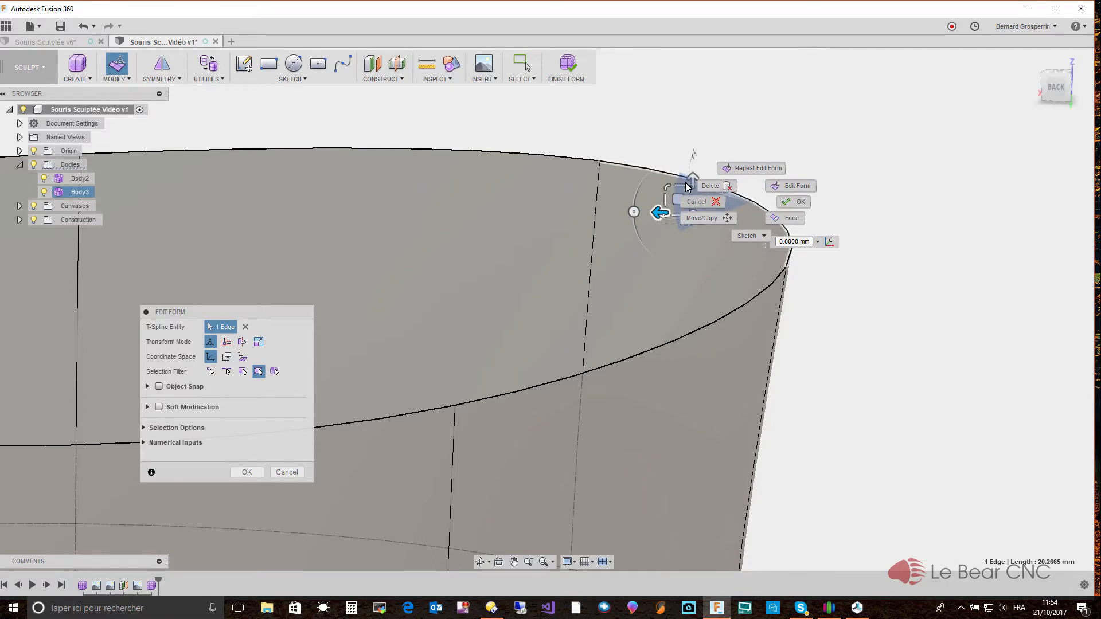
click(680, 187)
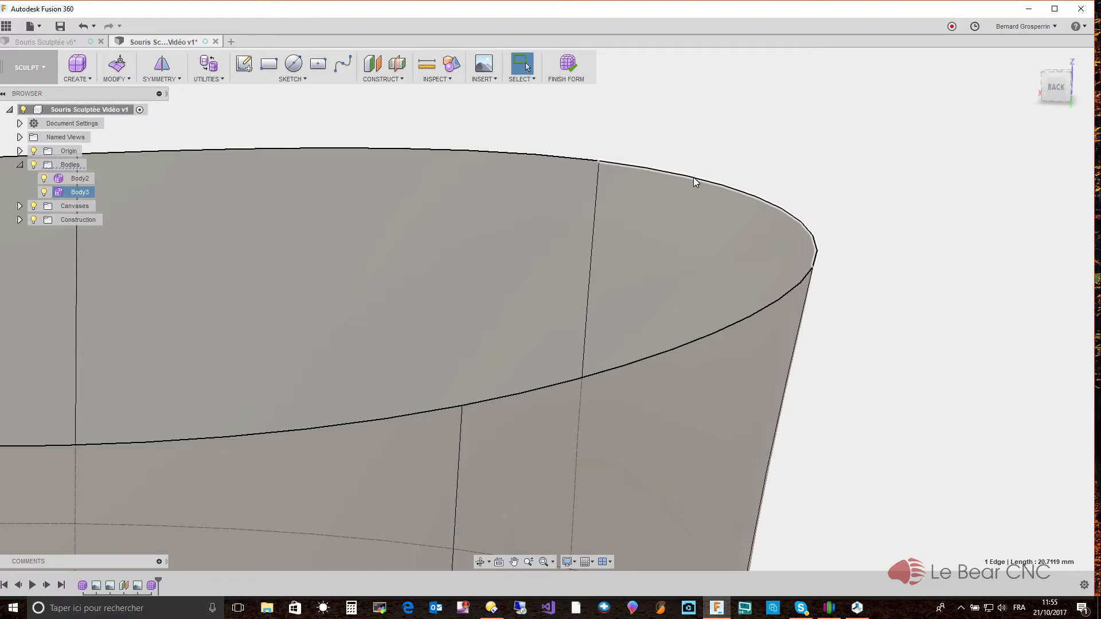
Reopen Edit Form on the pulled-out rim edge, scale it along the vertical axis, and deselect it
right_click(695, 182)
click(740, 165)
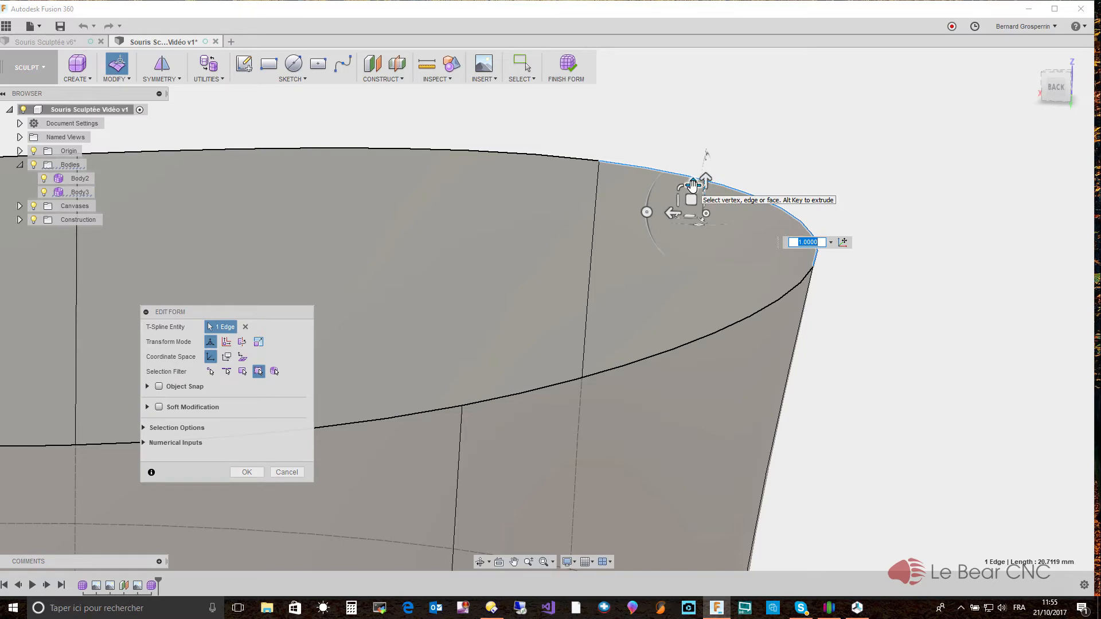
drag(693, 184, 690, 154)
click(847, 119)
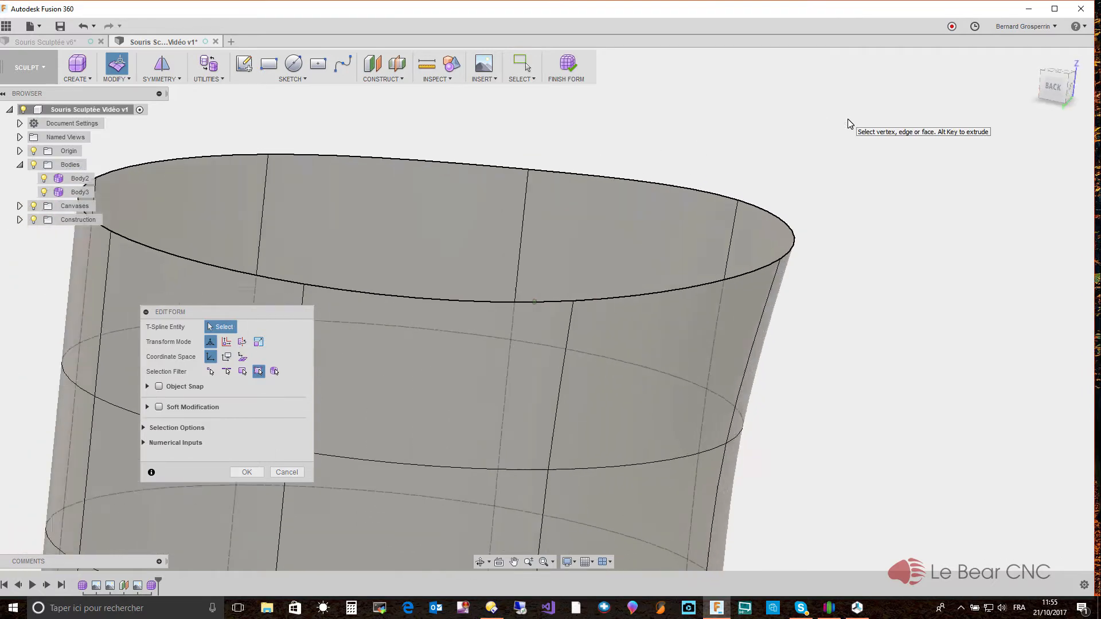
Move two adjacent faces below the cylinder's upper rim together, shifting them in plane and about 2.18 mm upward, and deselect them
click(667, 301)
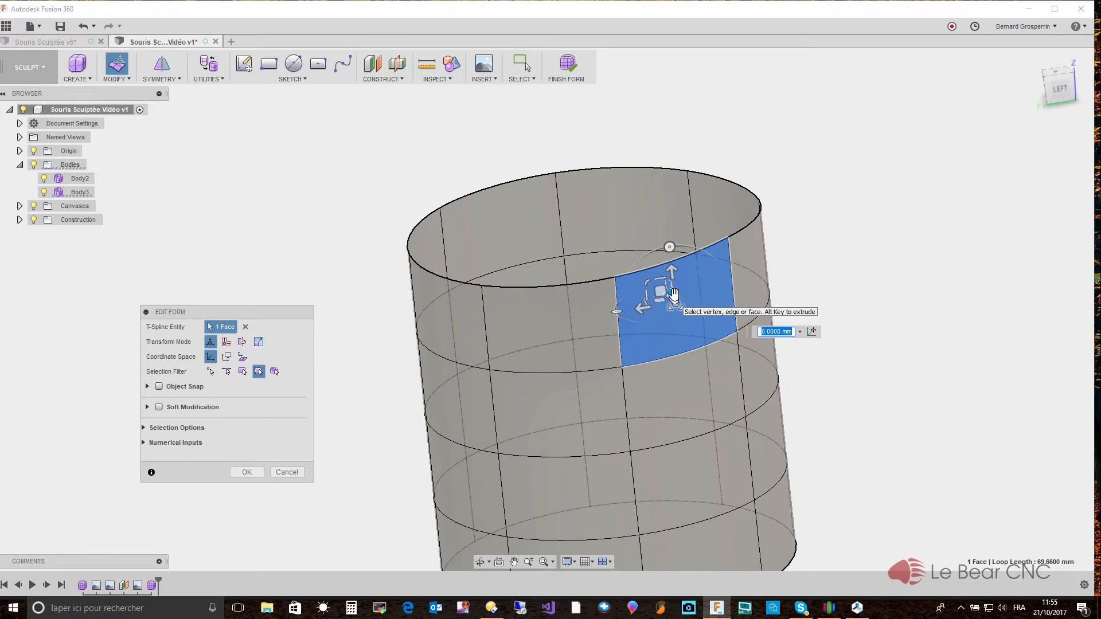
shift+click(573, 332)
shift+middle_drag(576, 329, 621, 311)
mouse_move(614, 311)
mouse_down()
mouse_move(562, 306)
mouse_move(665, 311)
mouse_move(530, 301)
mouse_move(626, 309)
mouse_up()
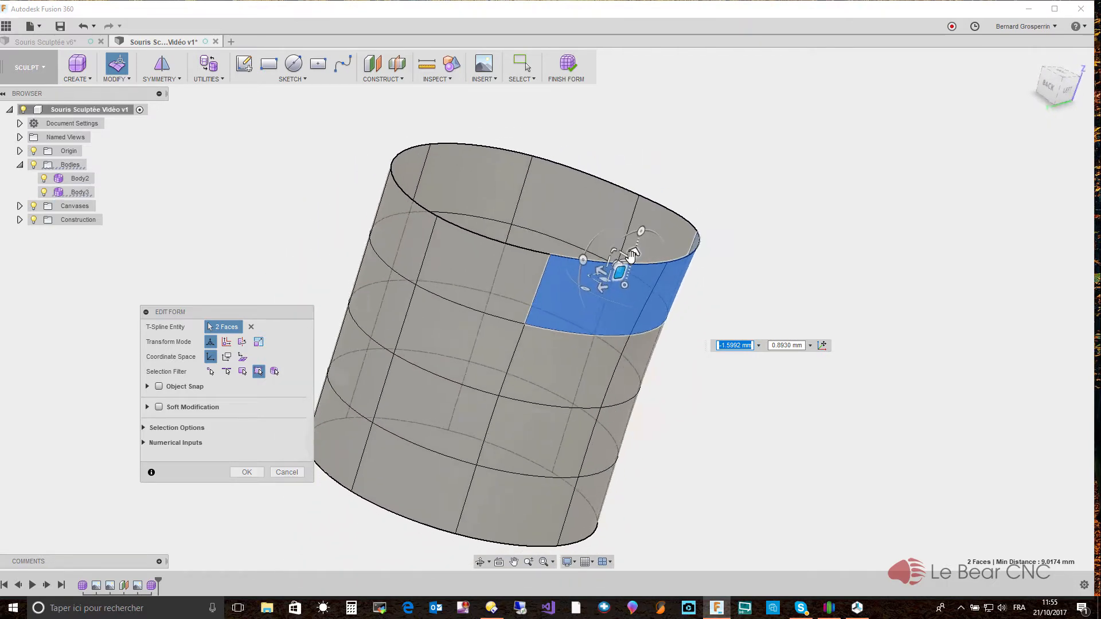
mouse_move(661, 231)
mouse_down()
mouse_move(659, 211)
mouse_move(636, 206)
mouse_move(681, 211)
mouse_move(688, 255)
mouse_move(692, 229)
mouse_move(659, 211)
mouse_move(674, 228)
mouse_up()
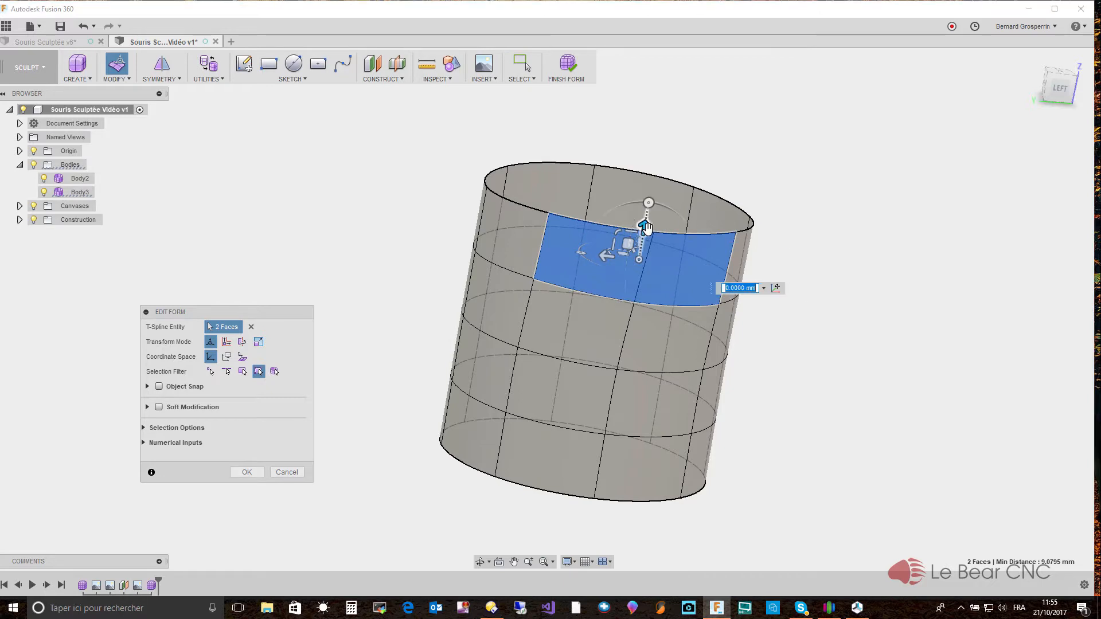
mouse_move(644, 226)
mouse_down()
mouse_move(642, 290)
mouse_move(652, 184)
mouse_move(658, 218)
mouse_up()
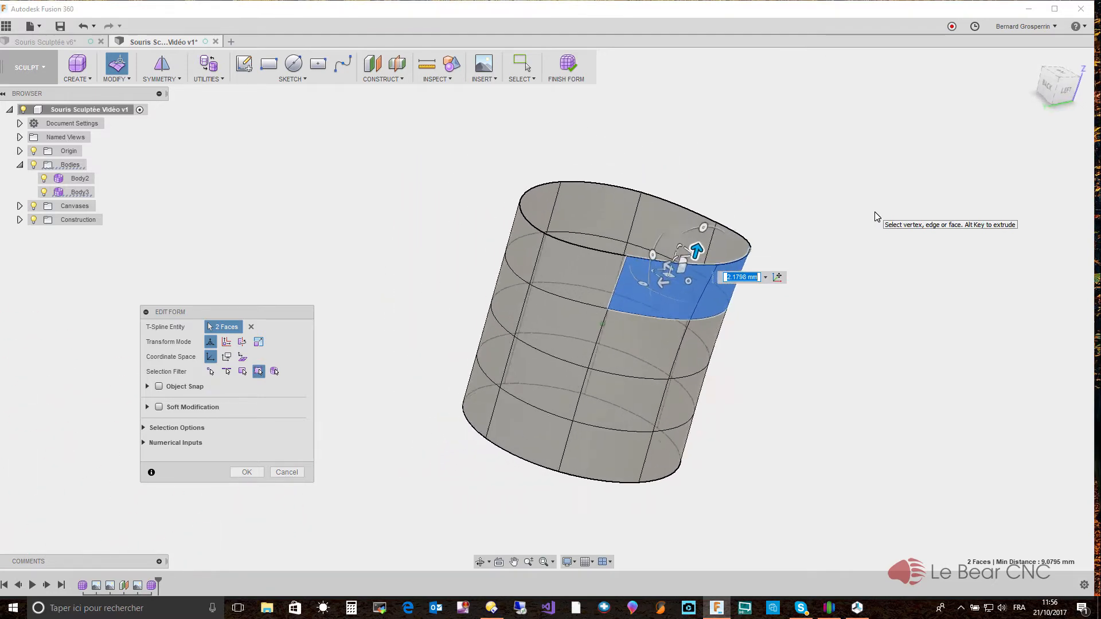
click(820, 213)
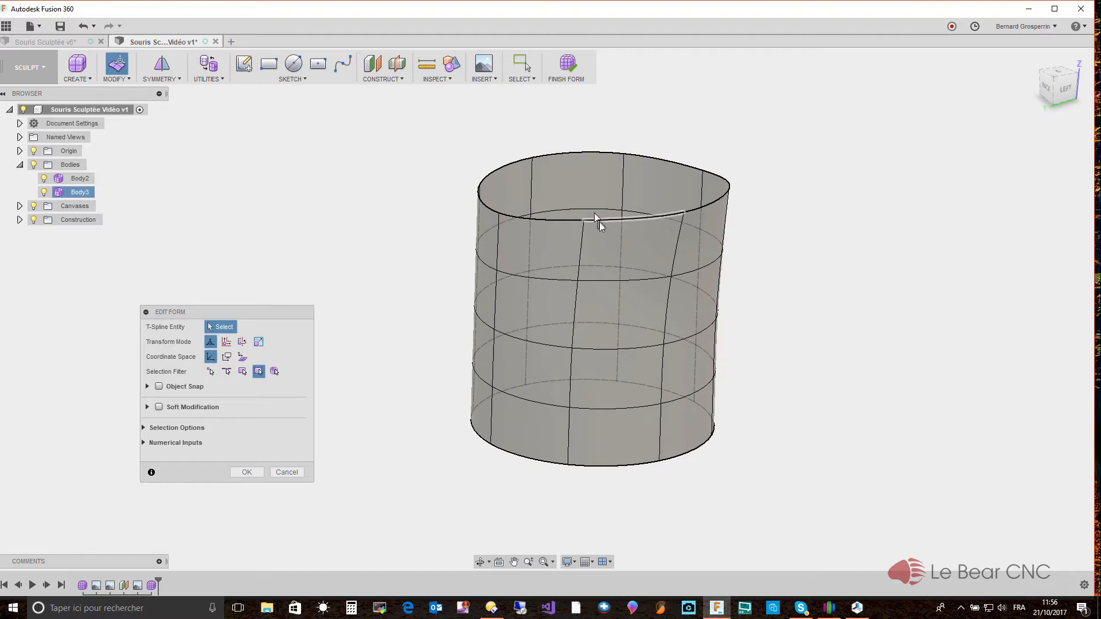
Extrude the whole upper rim loop upward and the whole lower rim loop downward, adding three rows of faces at each end
double_click(561, 223)
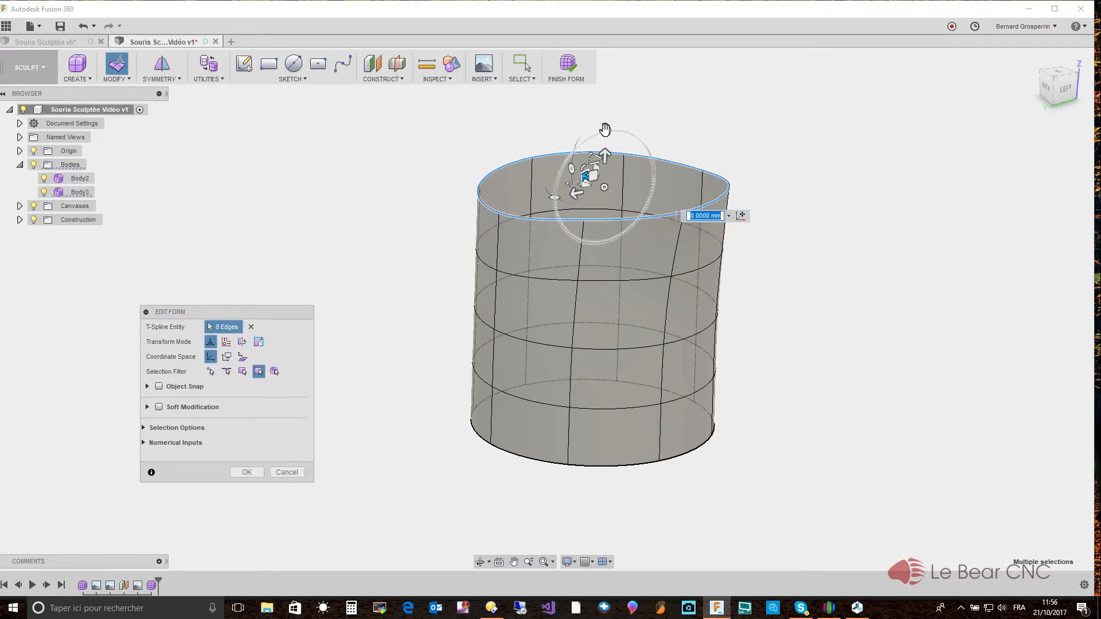
drag(607, 130, 630, 168)
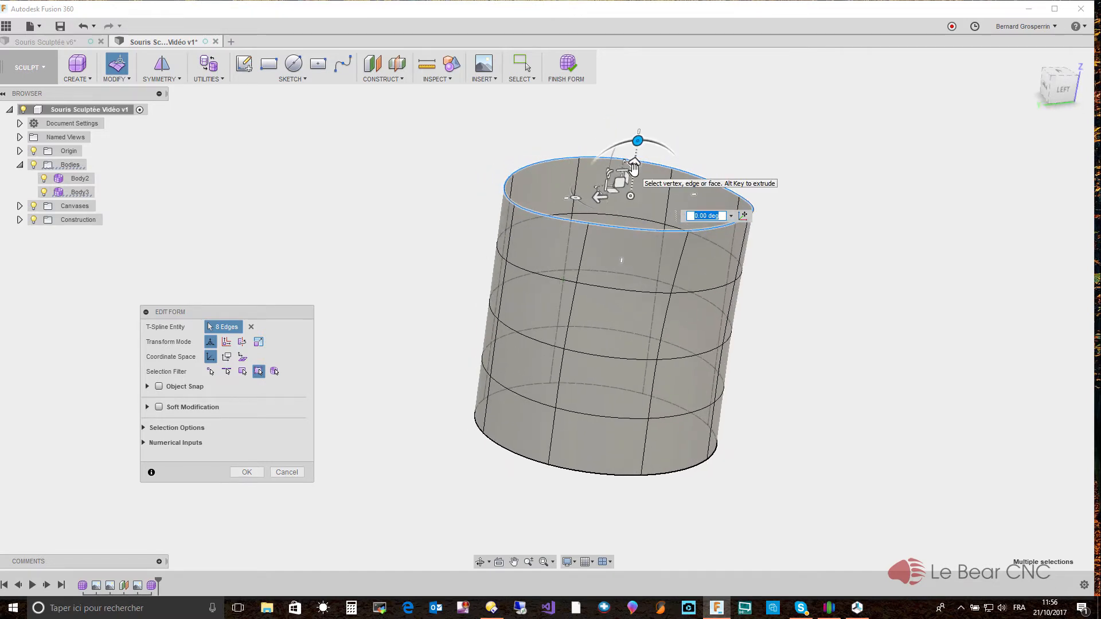
click(633, 167)
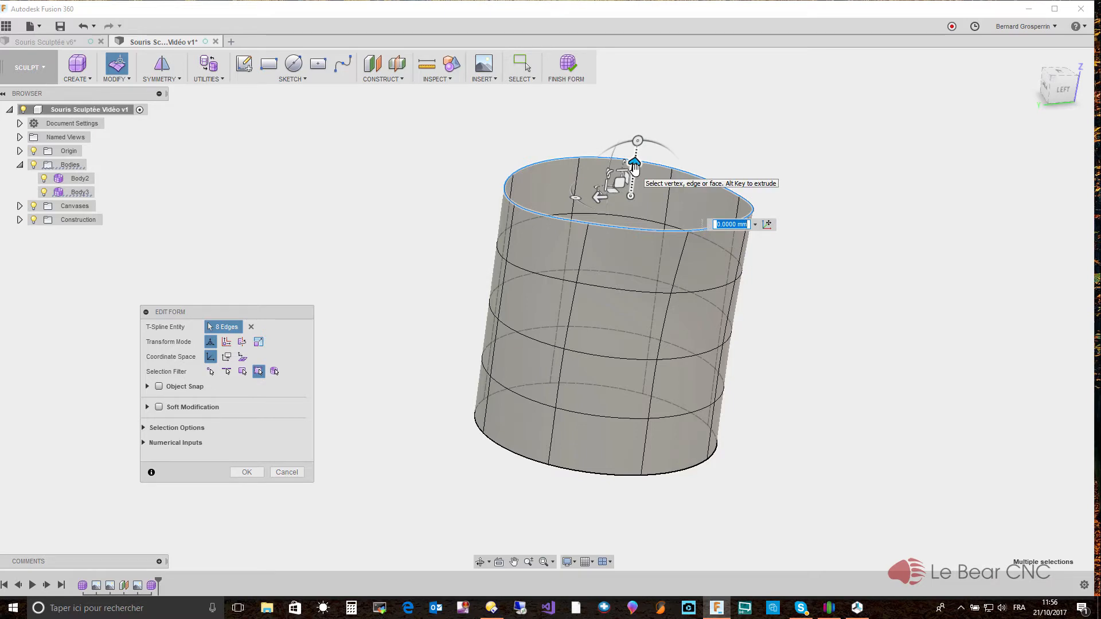
drag(635, 167, 653, 50)
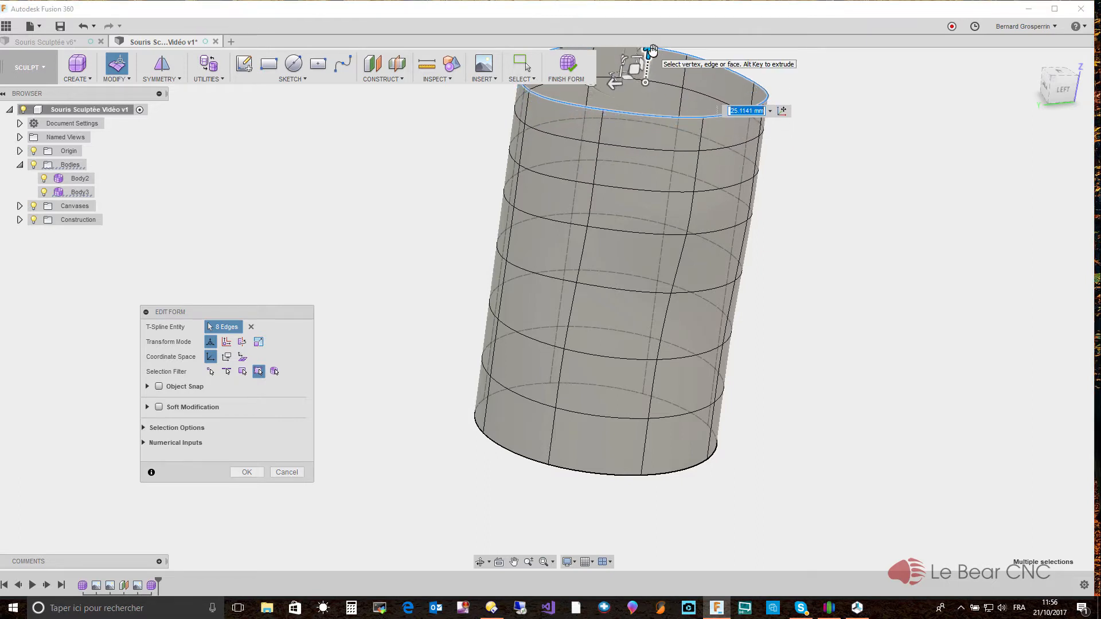
double_click(602, 476)
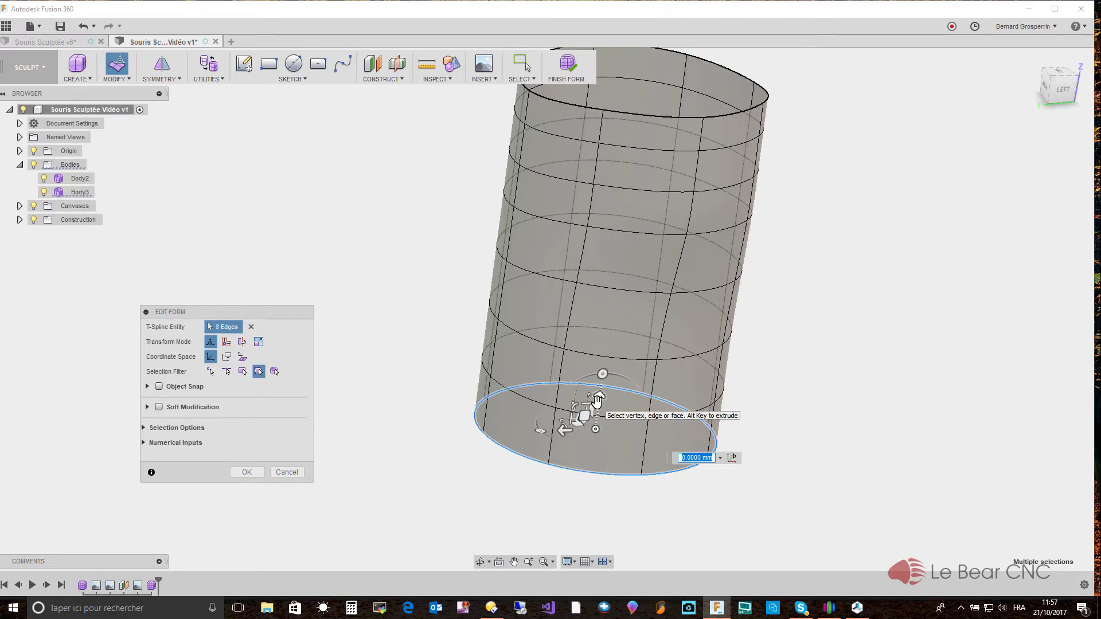
drag(597, 401, 586, 499)
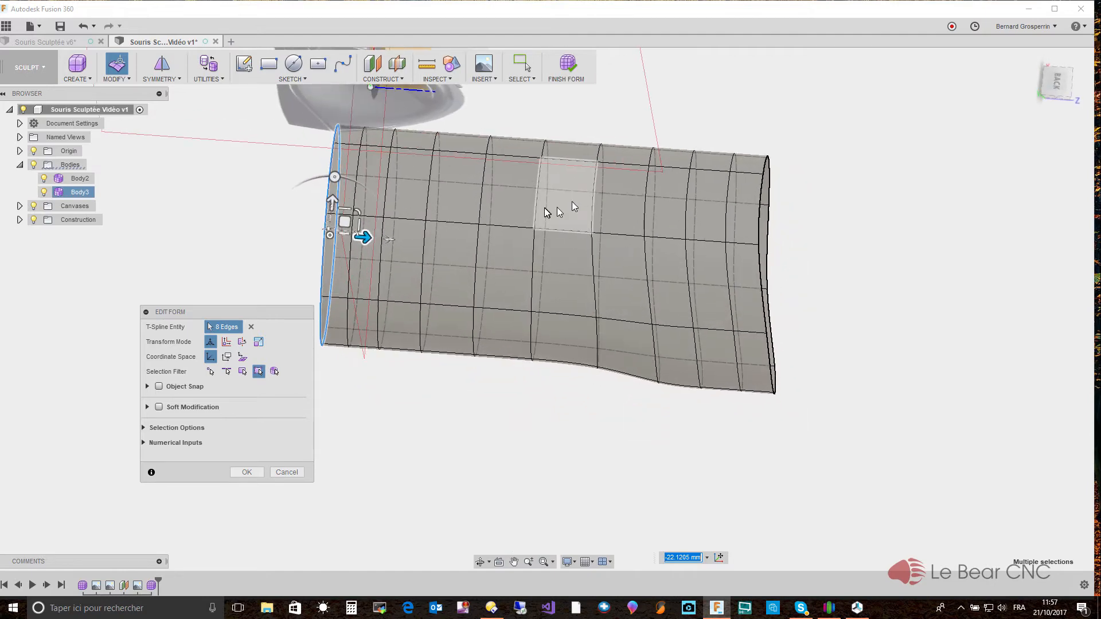
Raise the lengthwise edge loop along the tube's upper side about 16.5 mm, tilt it by rotation, and deselect it
double_click(501, 228)
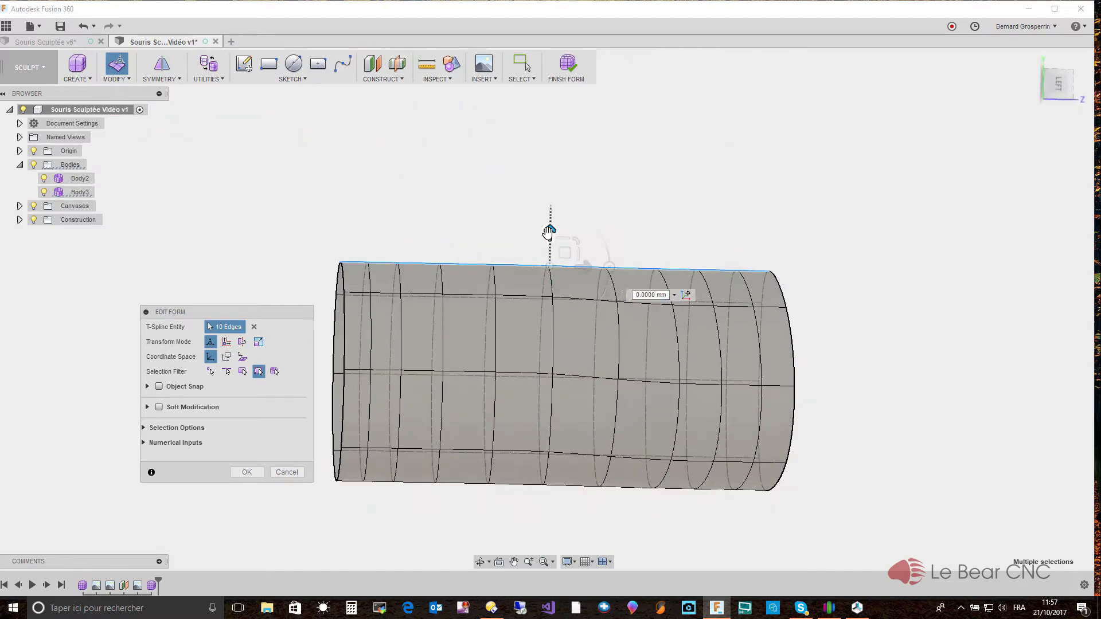
drag(548, 232, 565, 163)
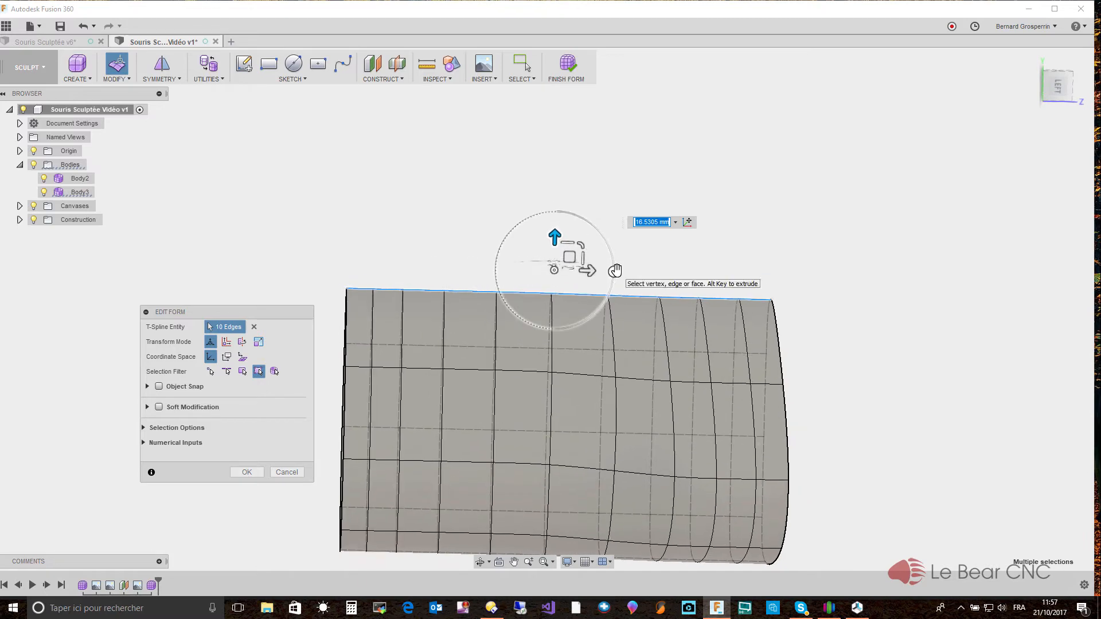
drag(615, 270, 611, 290)
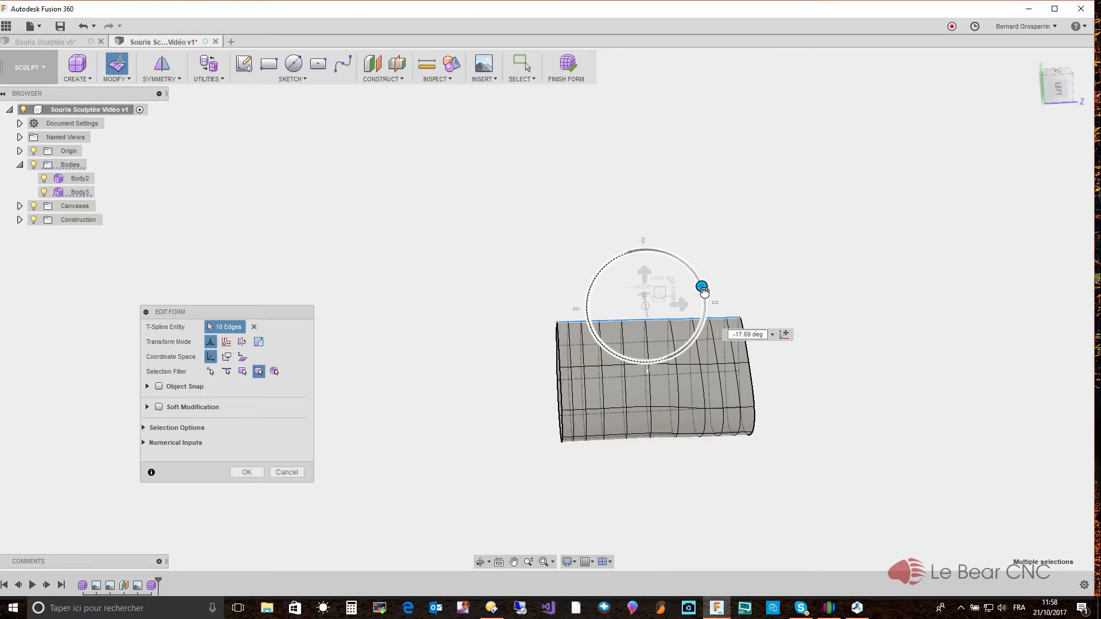
click(522, 274)
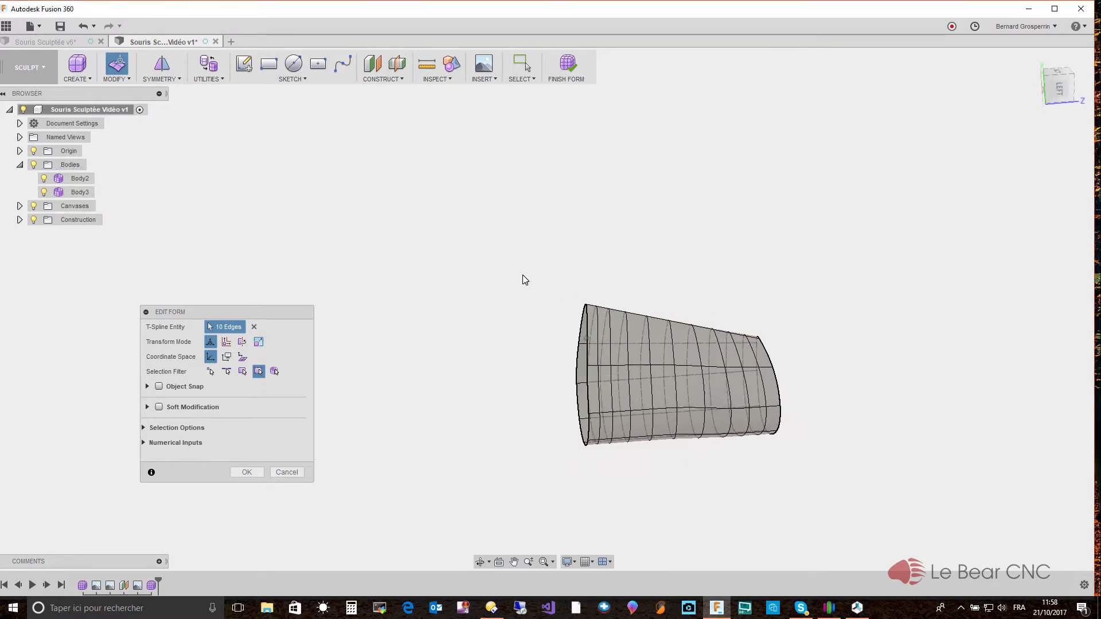
Rotate the edge loop of the tube's wider open end by about -10.73 degrees
double_click(594, 331)
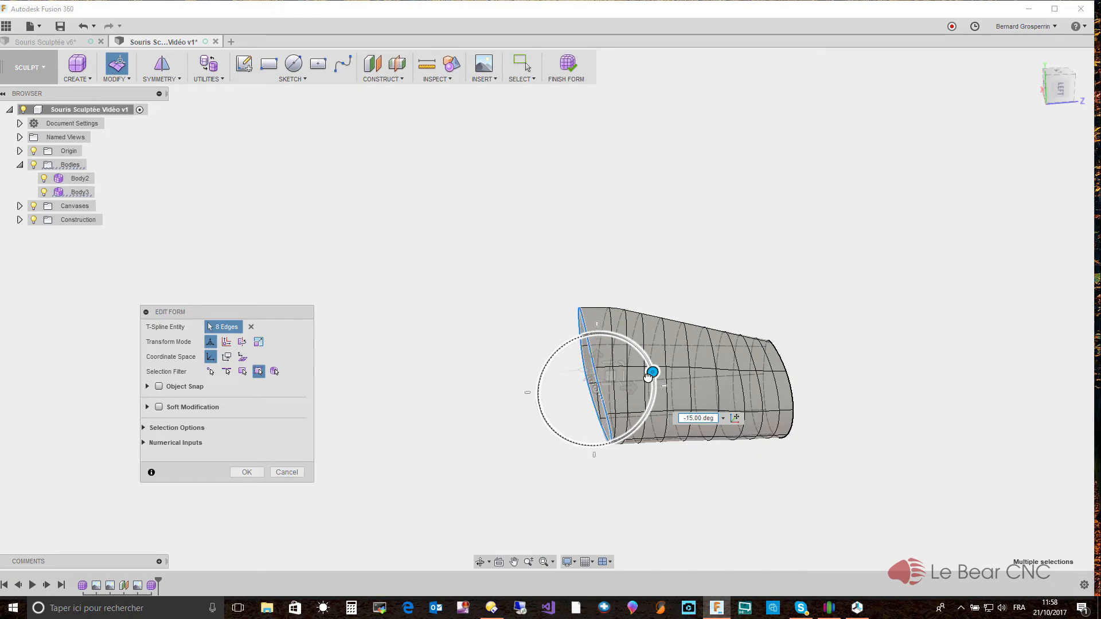
drag(648, 380, 647, 380)
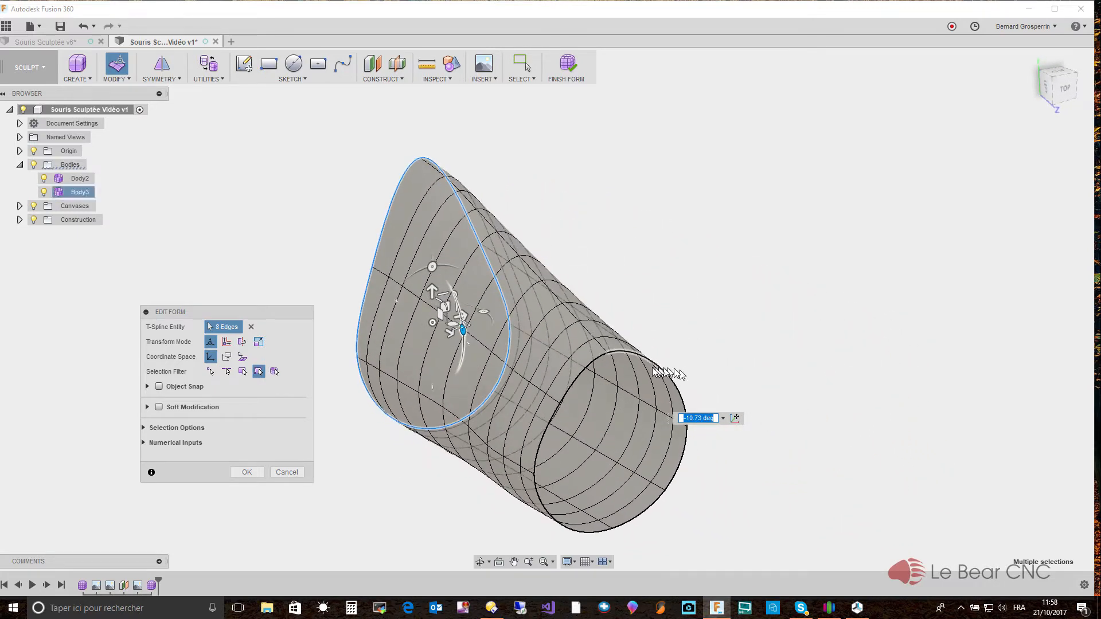
Scale the narrower open end's rim loop inward uniformly and move it about 10.45 mm outward along the tube's length
double_click(646, 360)
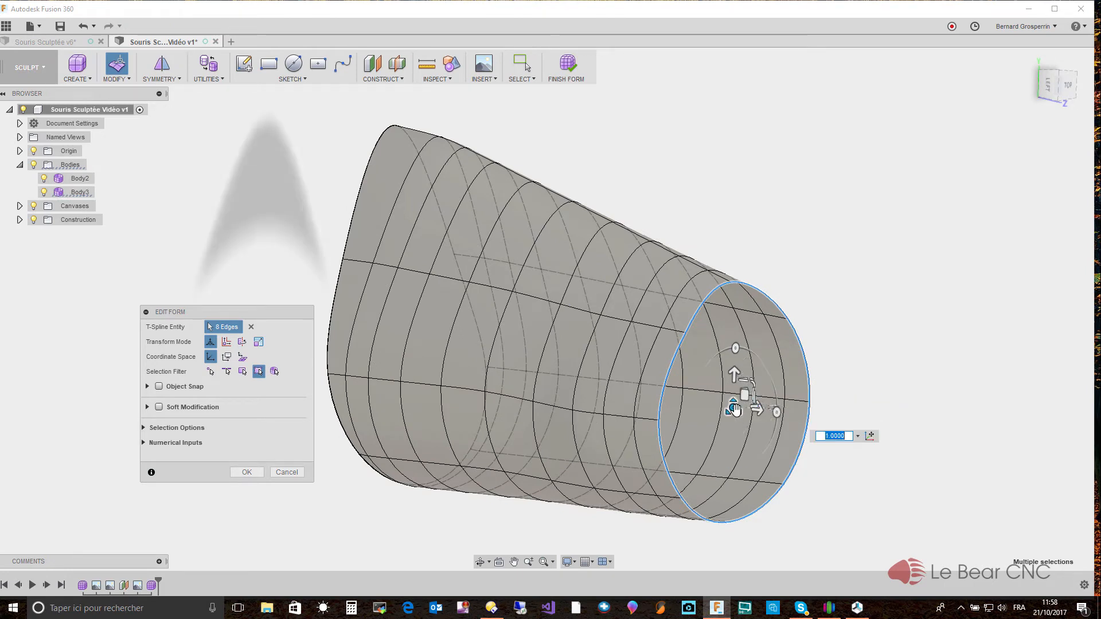
drag(736, 408, 734, 488)
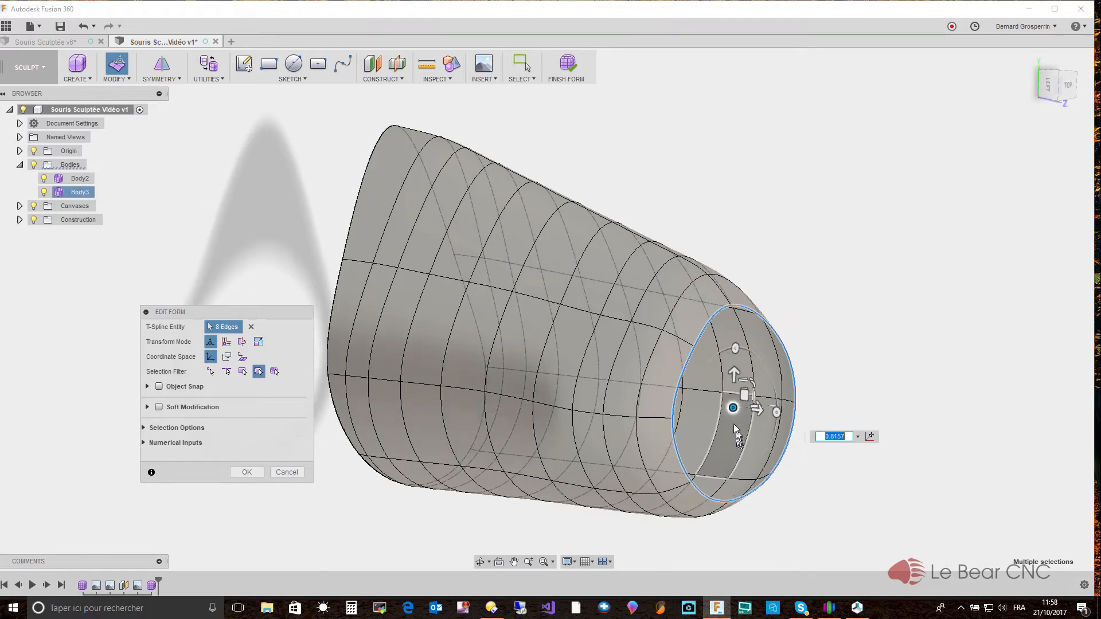
drag(732, 413, 728, 466)
shift+middle_drag(827, 448, 882, 426)
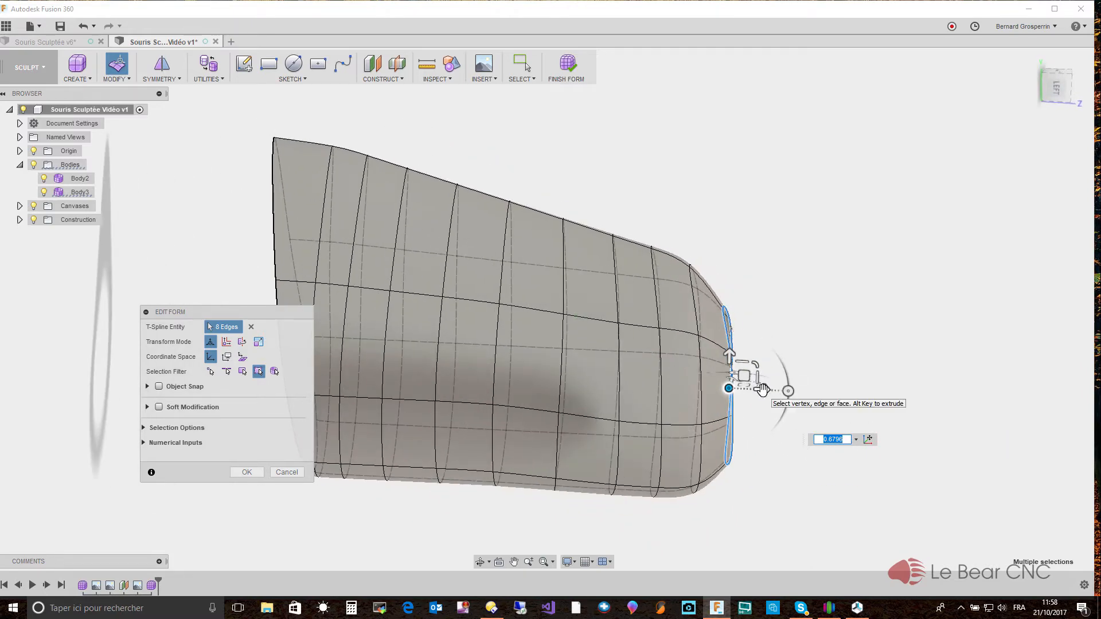
drag(762, 389, 810, 389)
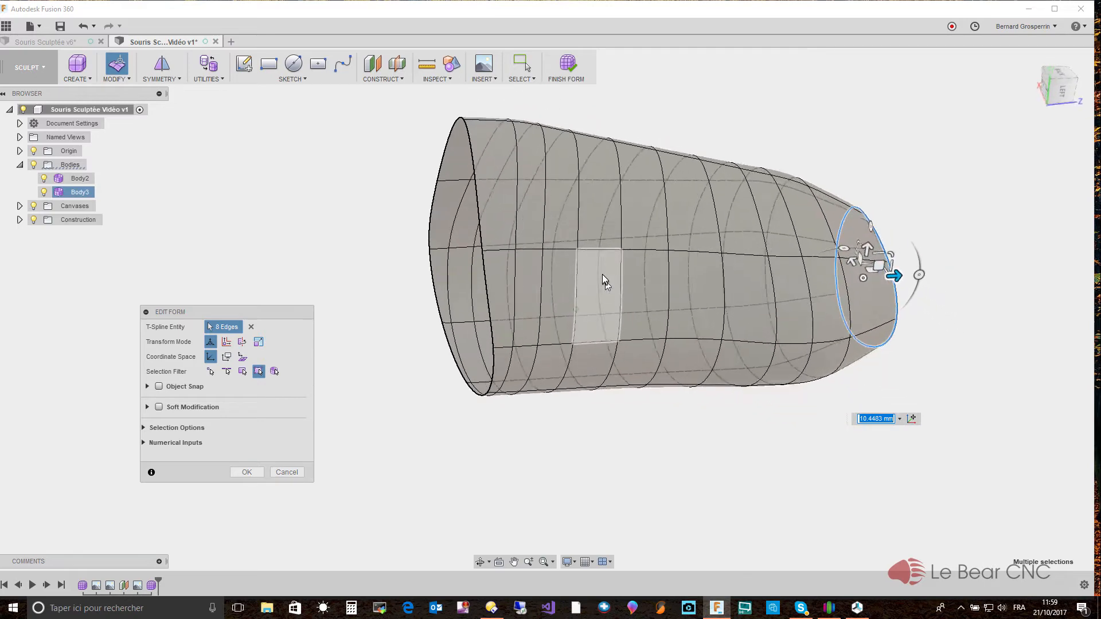
Move a run of five consecutive lengthwise edges on the tube's side in and out across the body, and deselect them
click(566, 251)
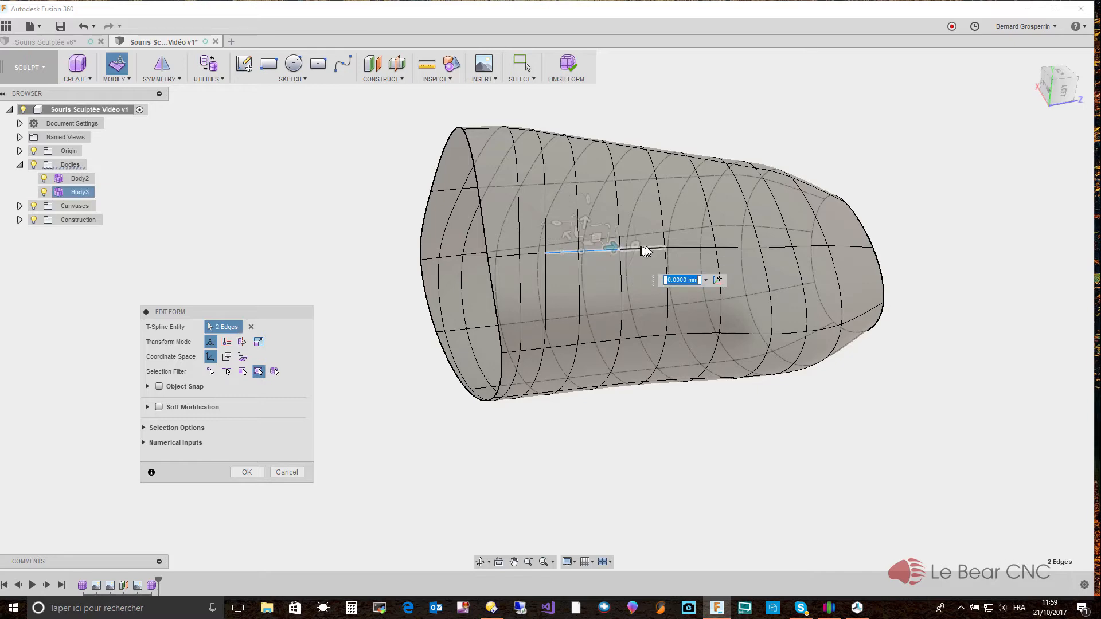
ctrl+click(726, 249)
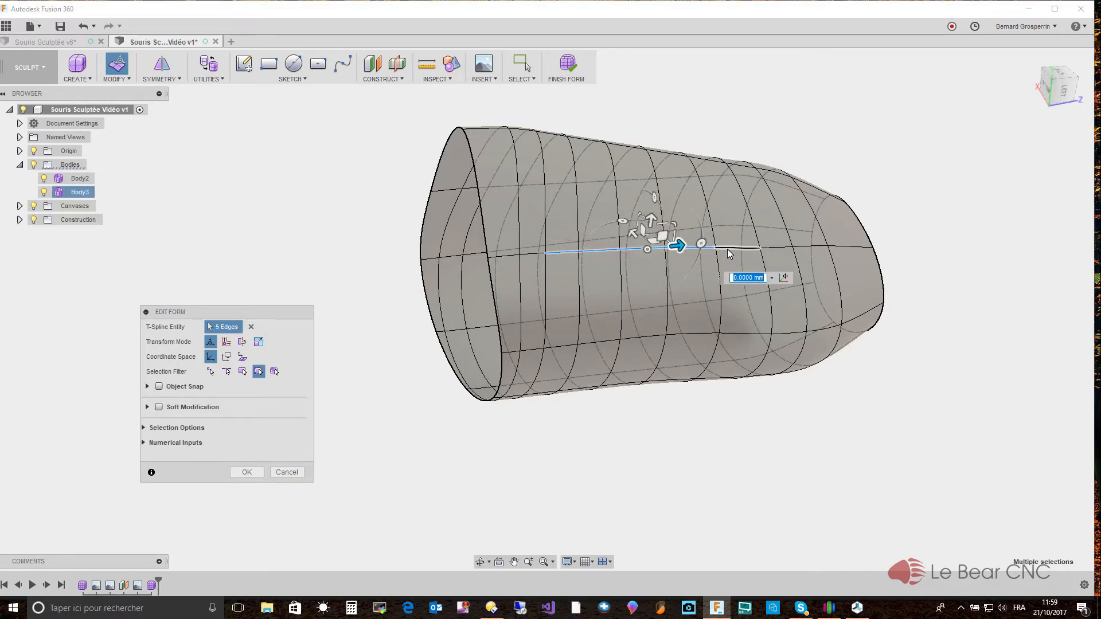
shift+middle_drag(707, 250, 602, 225)
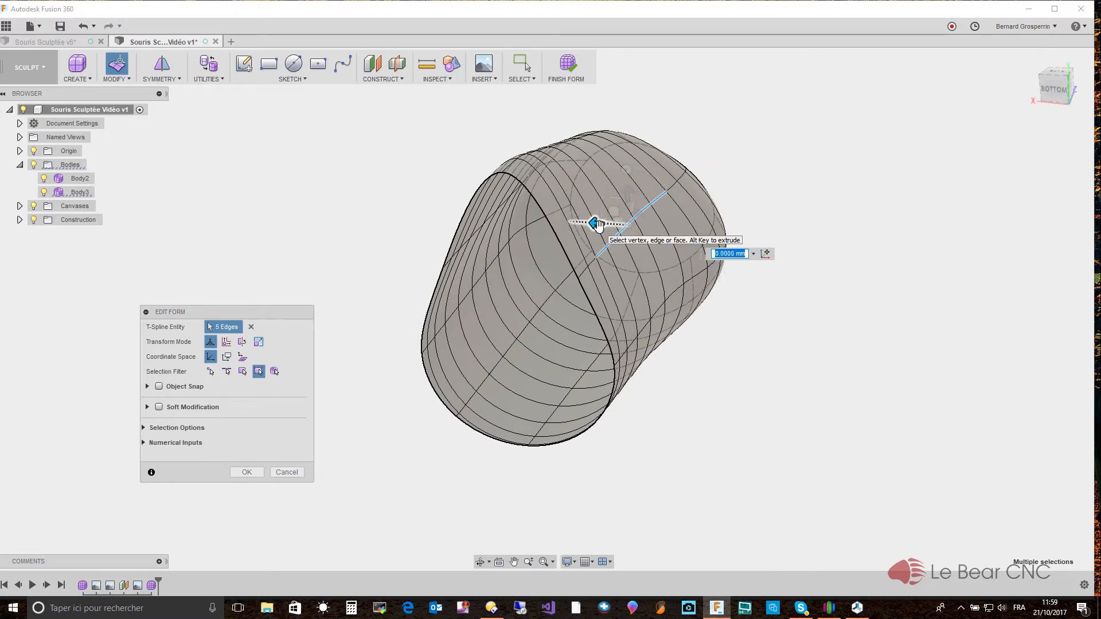
drag(598, 225, 576, 229)
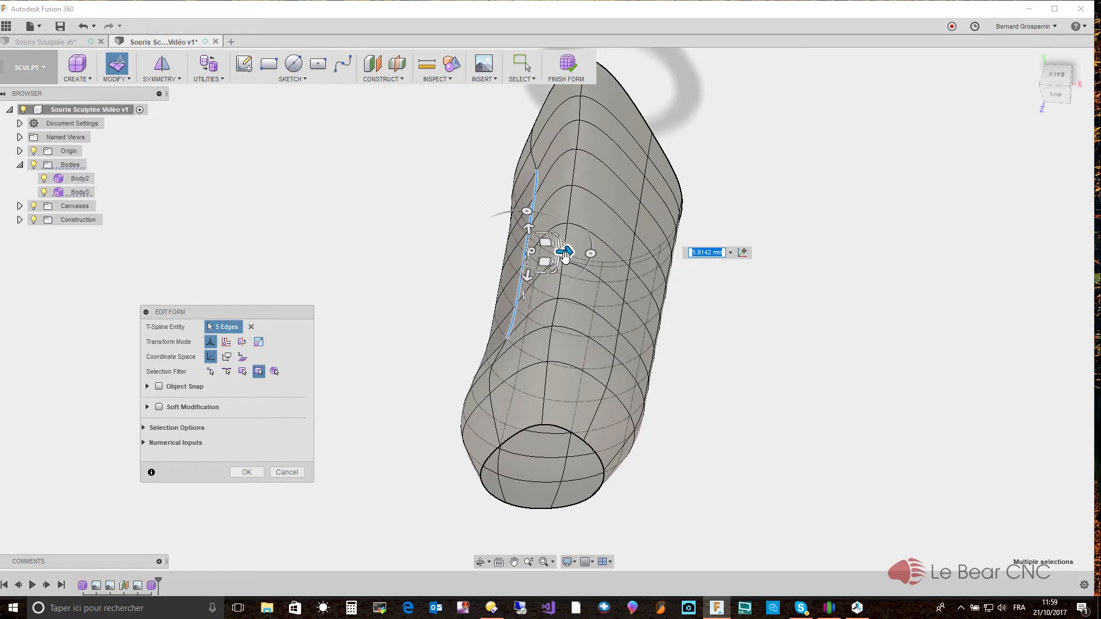
drag(566, 258, 564, 260)
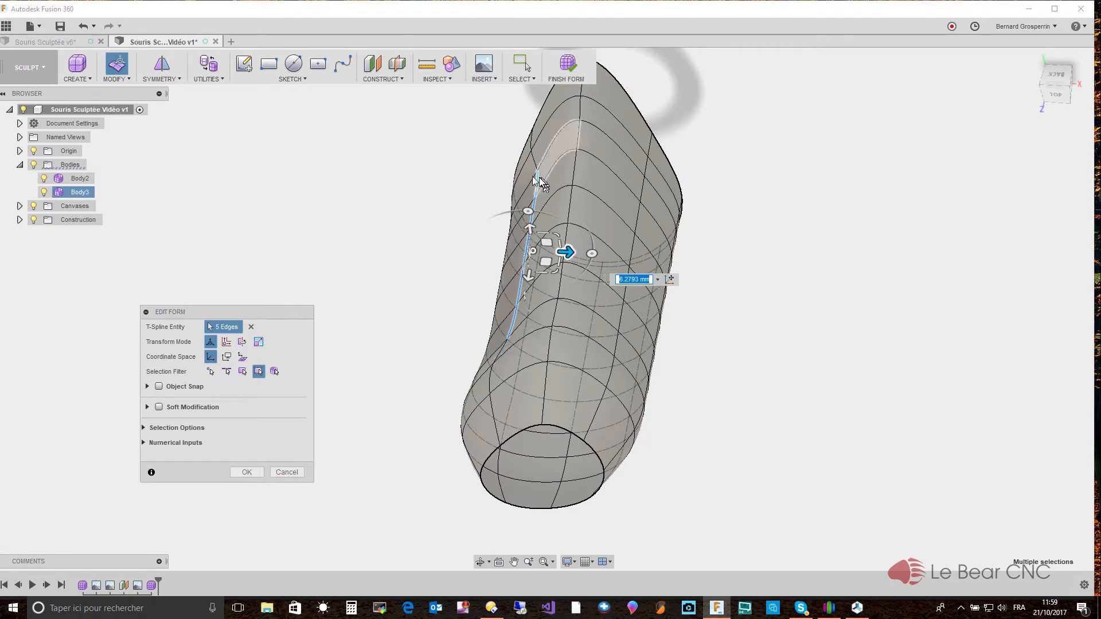
drag(572, 251, 548, 251)
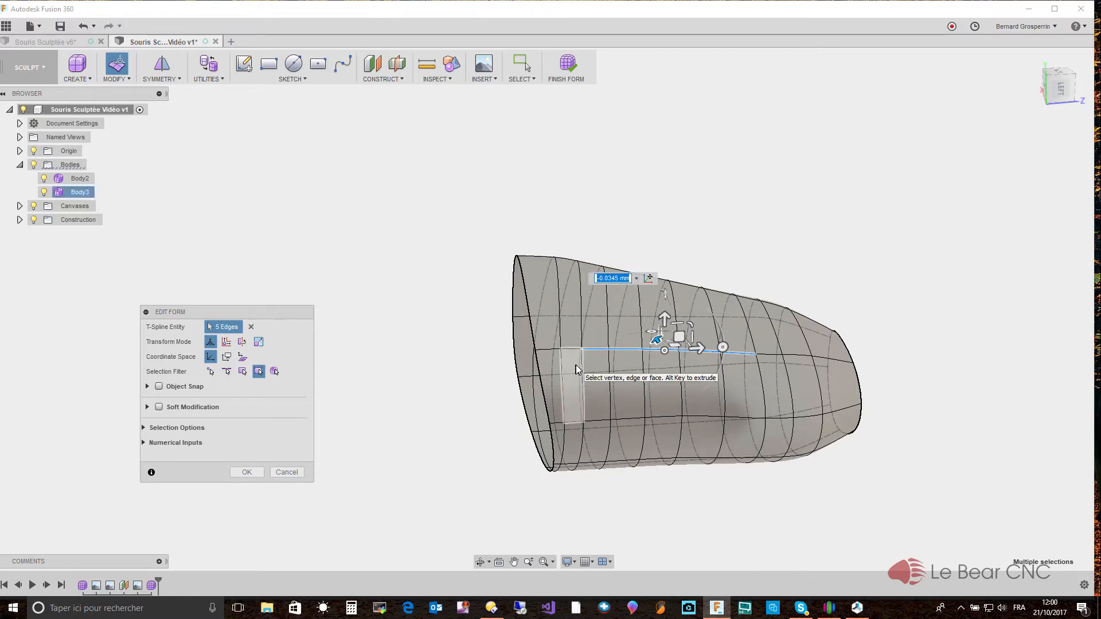
click(774, 253)
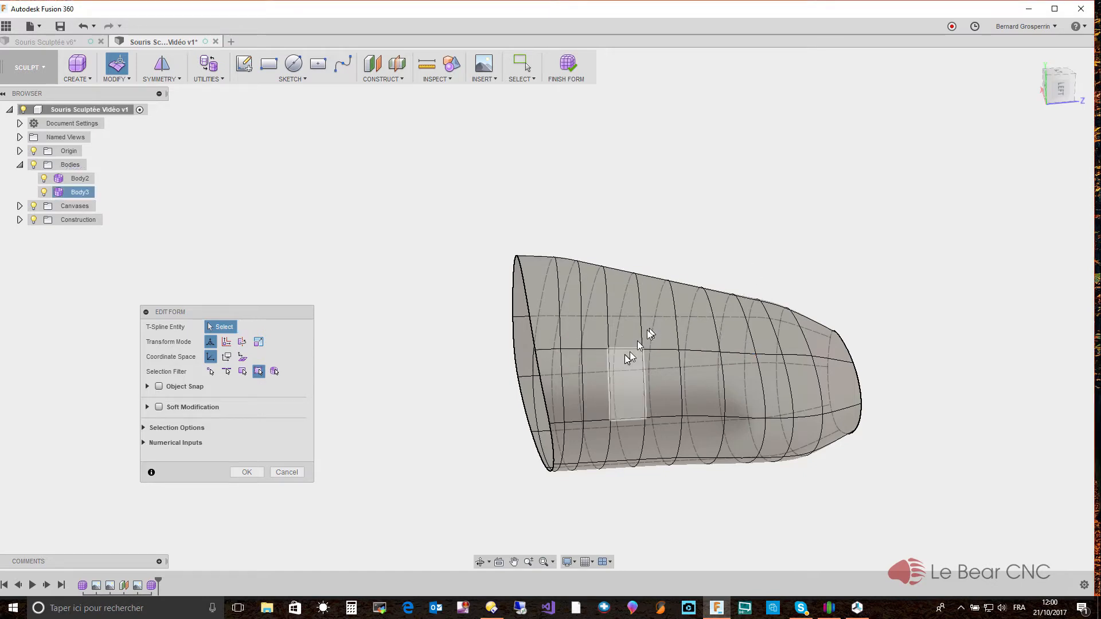
Move a single vertex near the wider open end outward and then about 39 mm into the body, and accept the form edits
click(561, 349)
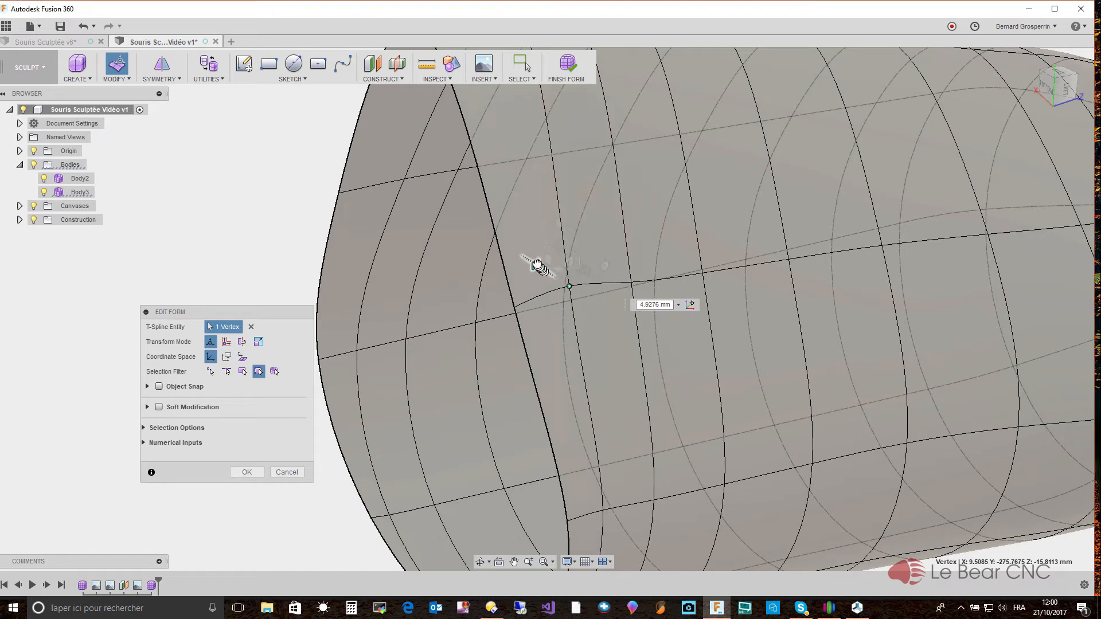
drag(532, 258, 751, 422)
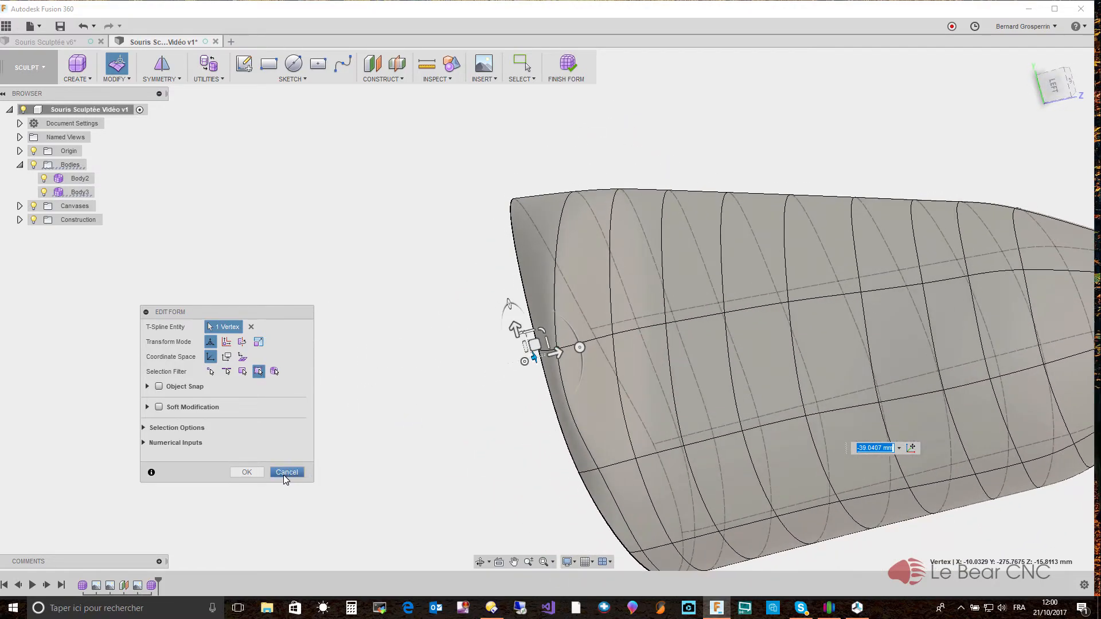
click(247, 472)
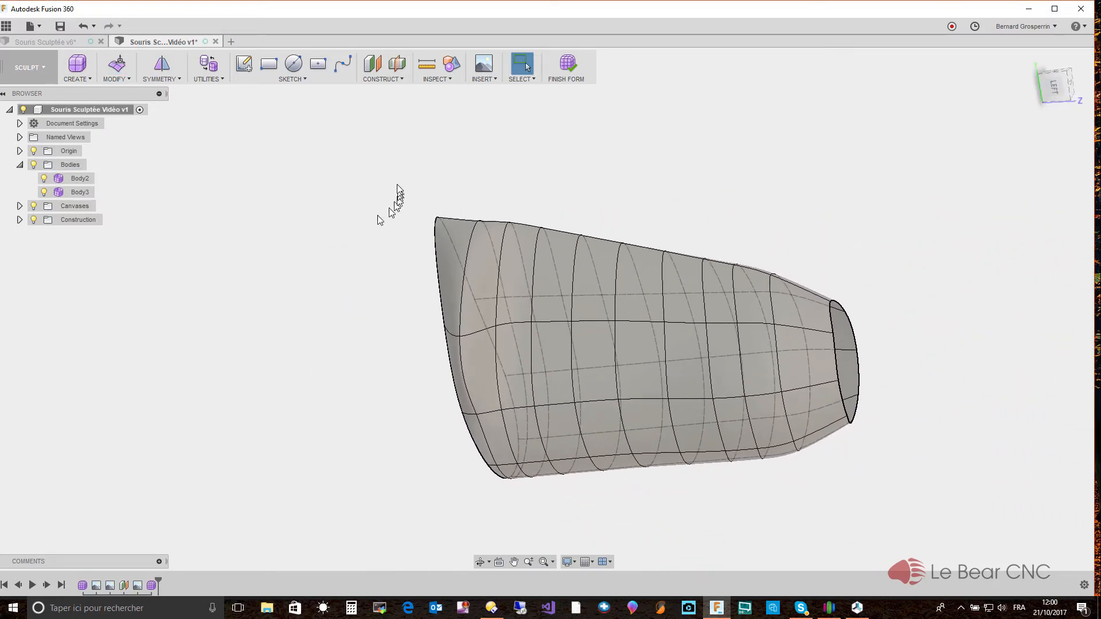
Delete the entire reshaped tube body and bring the remaining sphere and reference canvases into view
mouse_move(366, 172)
mouse_down()
mouse_move(412, 207)
mouse_move(920, 370)
mouse_move(981, 511)
mouse_up()
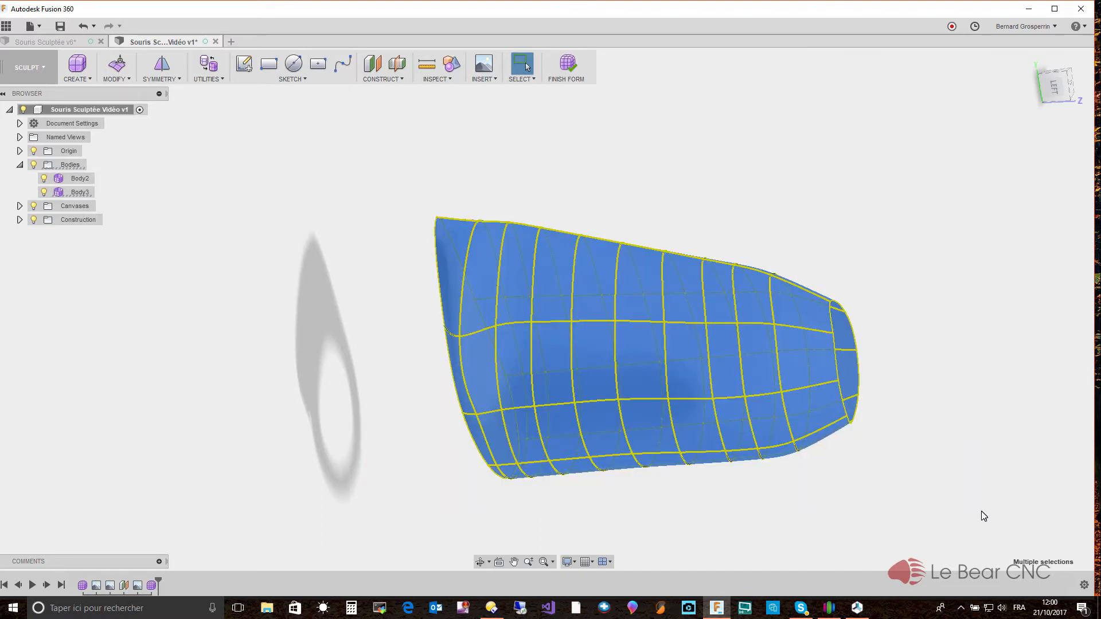
key(Delete)
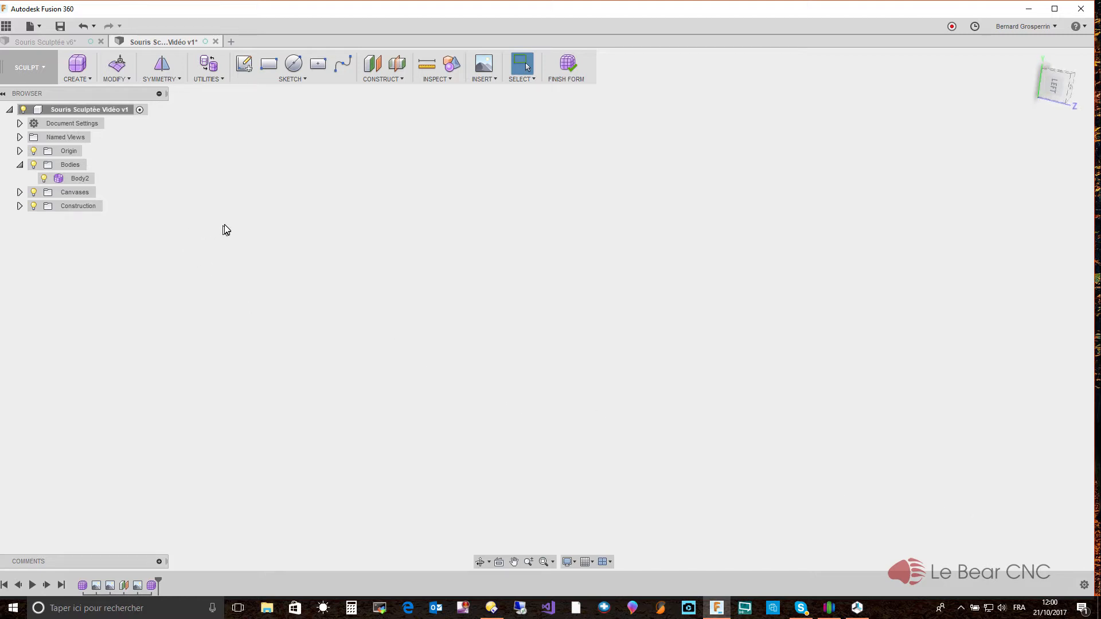
click(543, 562)
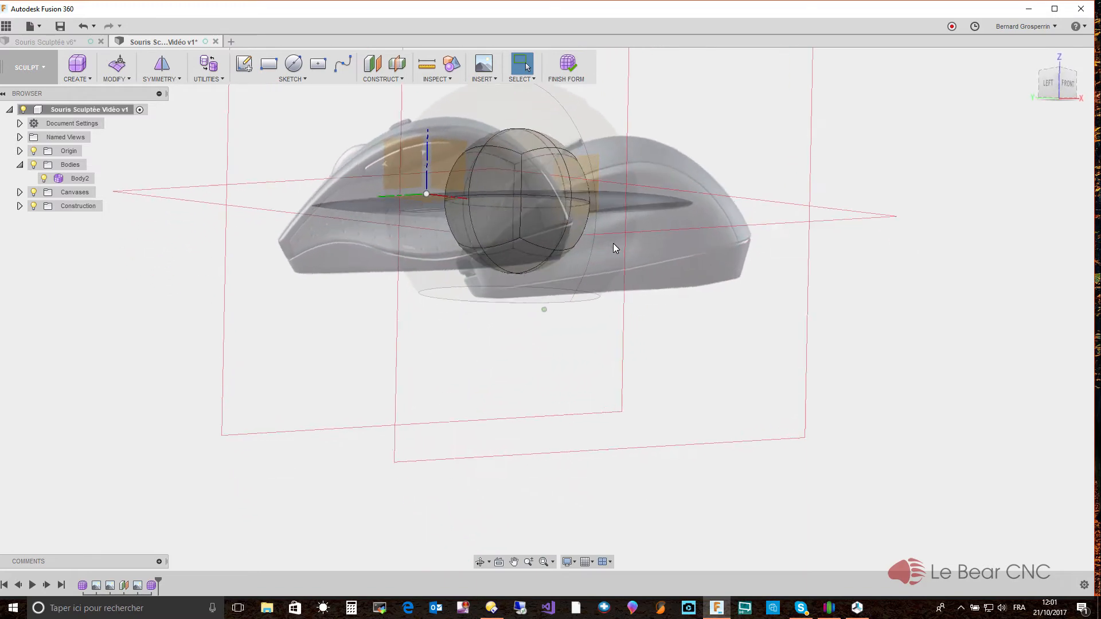
Create a construction plane offset about -13.09 mm from the XY plane, near the base of the mouse images
shift+middle_drag(613, 248, 541, 338)
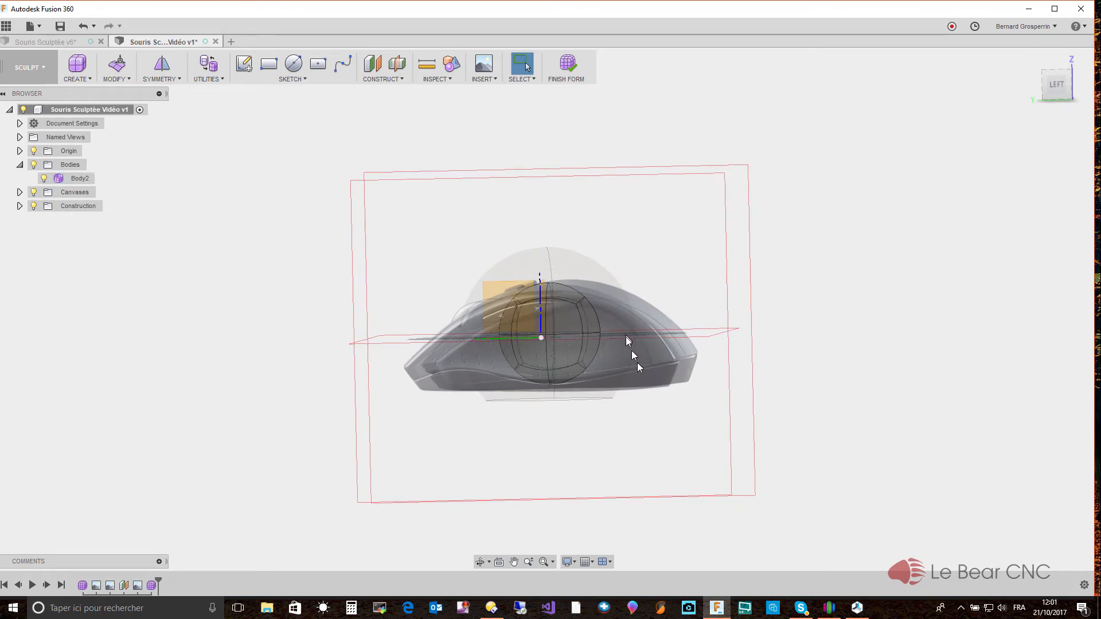
shift+middle_drag(640, 365, 676, 373)
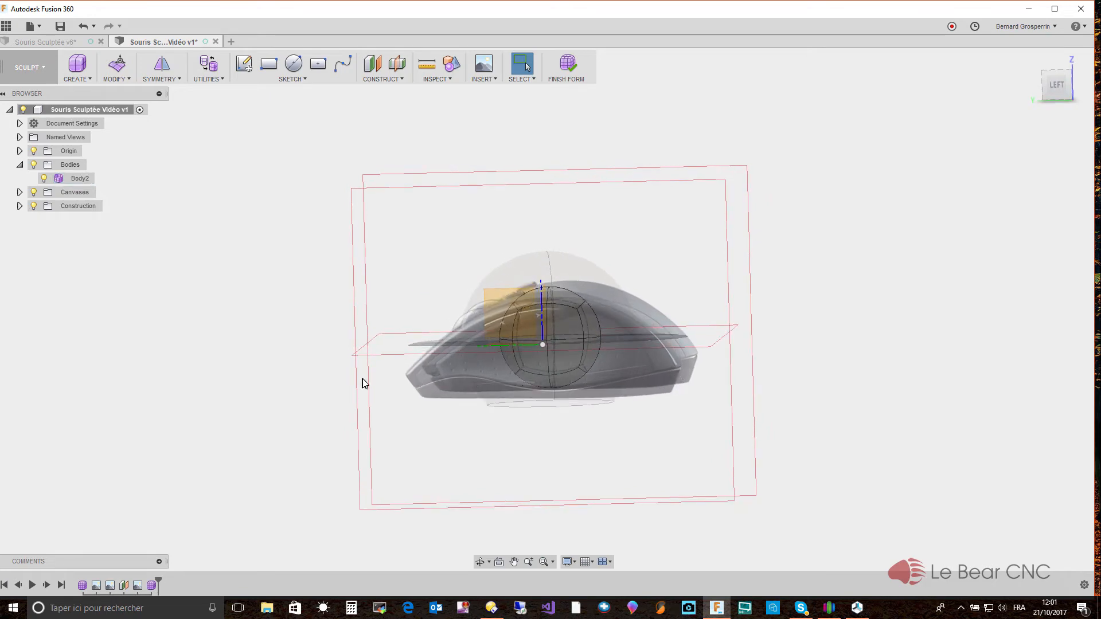
shift+middle_drag(531, 390, 419, 441)
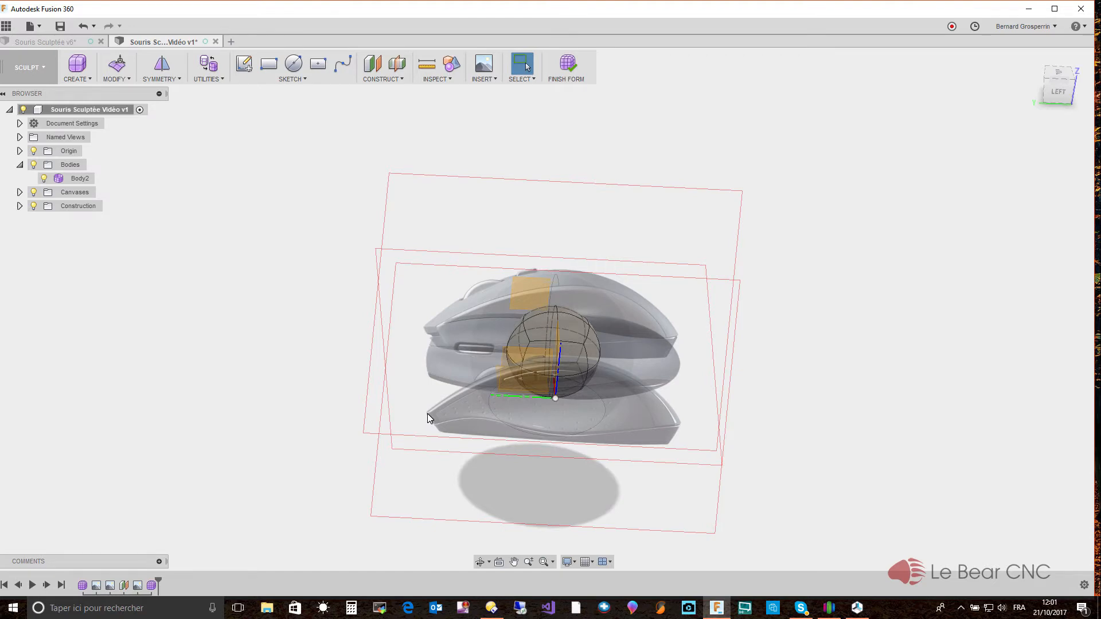
shift+middle_drag(430, 397, 388, 235)
click(373, 65)
shift+middle_drag(358, 176, 261, 340)
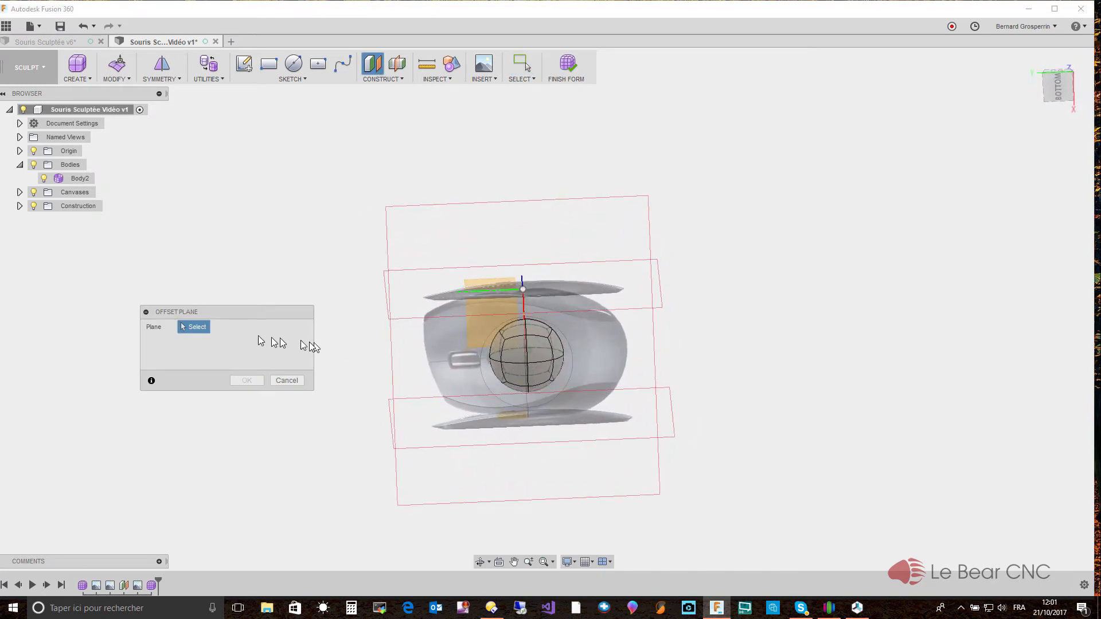
click(496, 326)
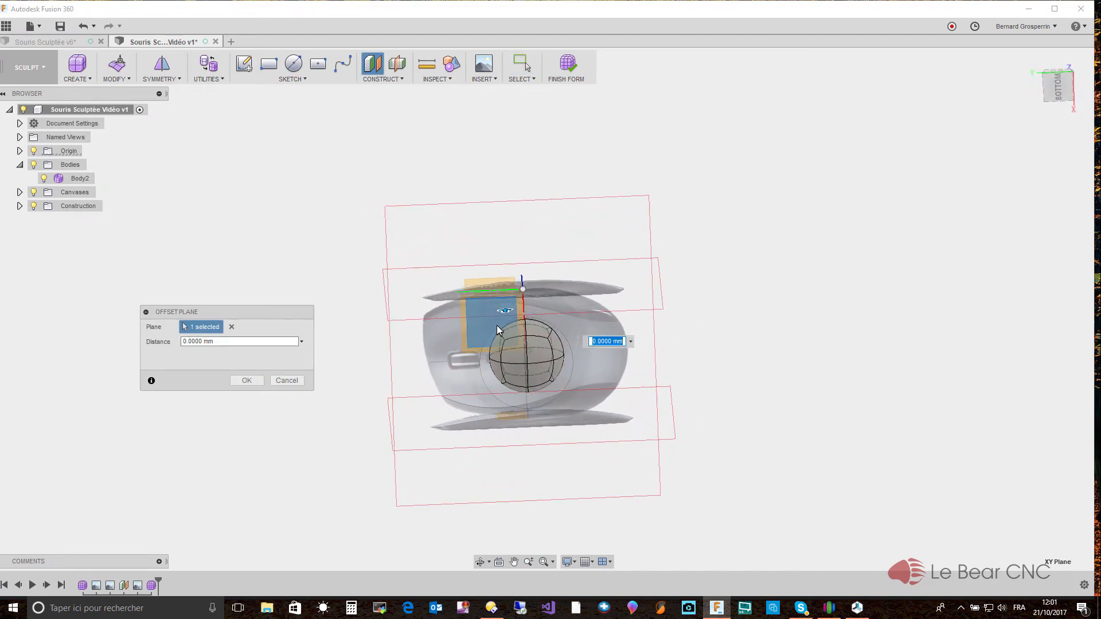
shift+middle_drag(496, 325, 512, 339)
drag(512, 340, 514, 346)
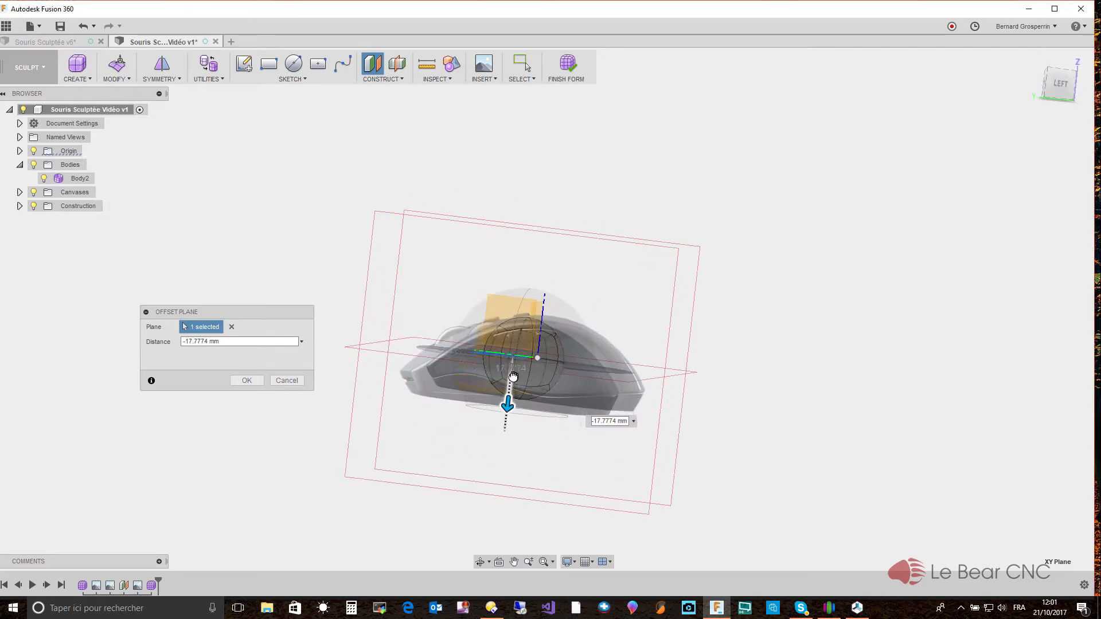
drag(511, 380, 509, 372)
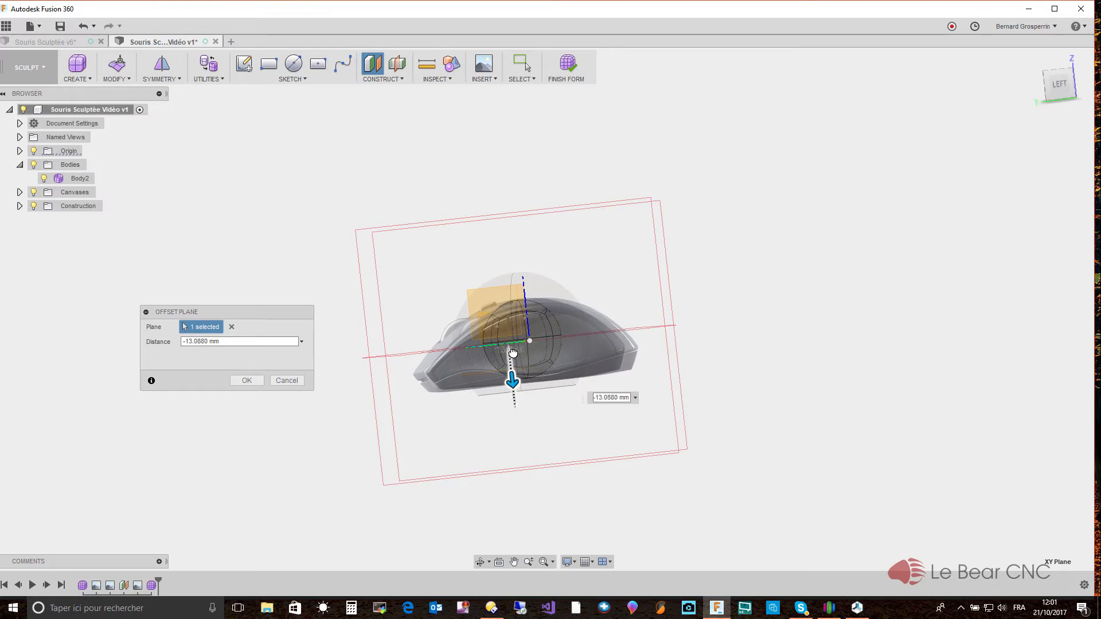
drag(512, 353, 512, 353)
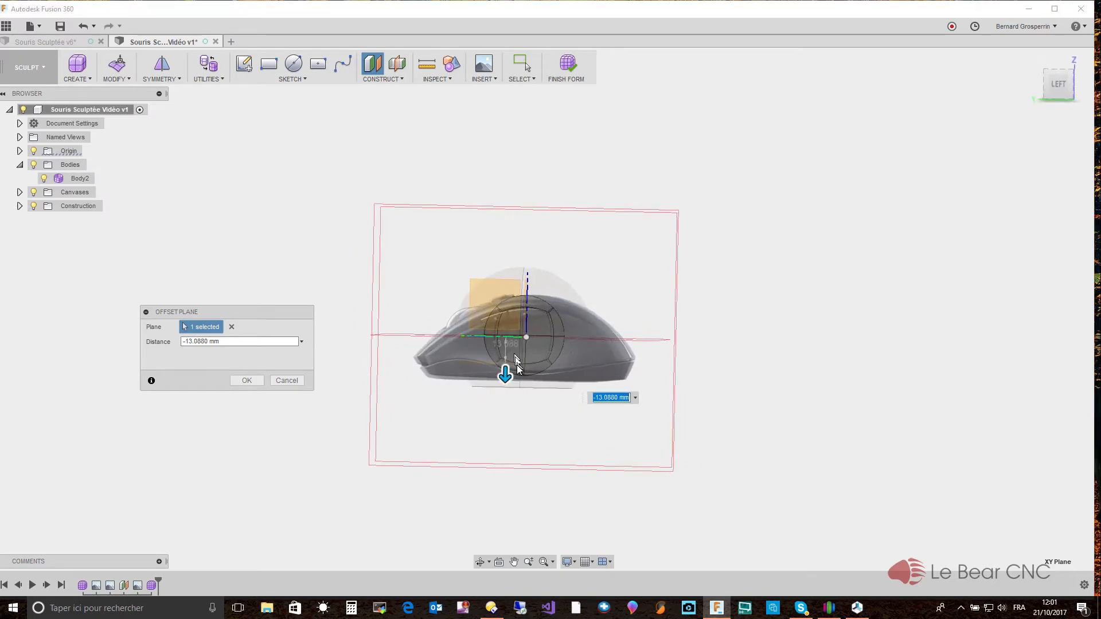
click(256, 381)
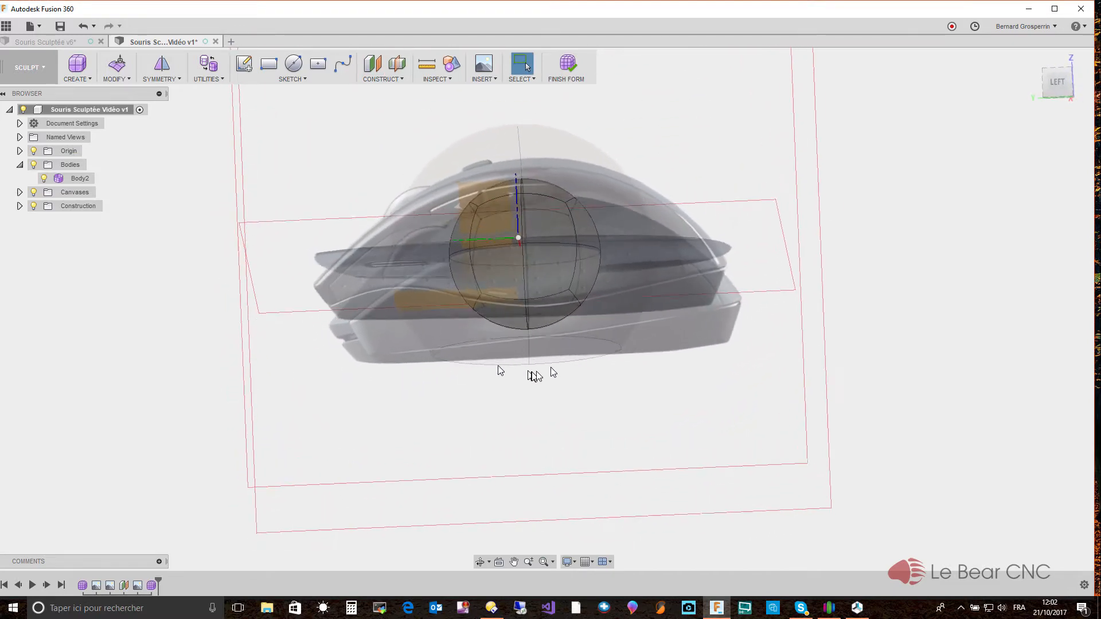
Hide the marathon-mouse-m705 top-view canvas, keeping the gauche and droite side canvases shown
click(19, 193)
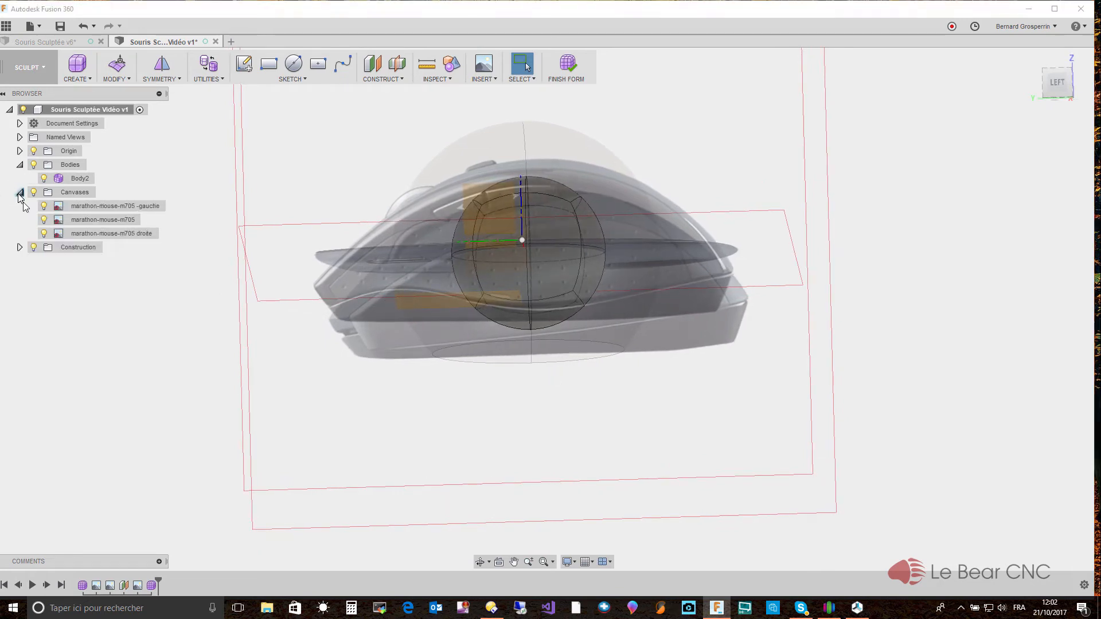
click(36, 220)
click(44, 220)
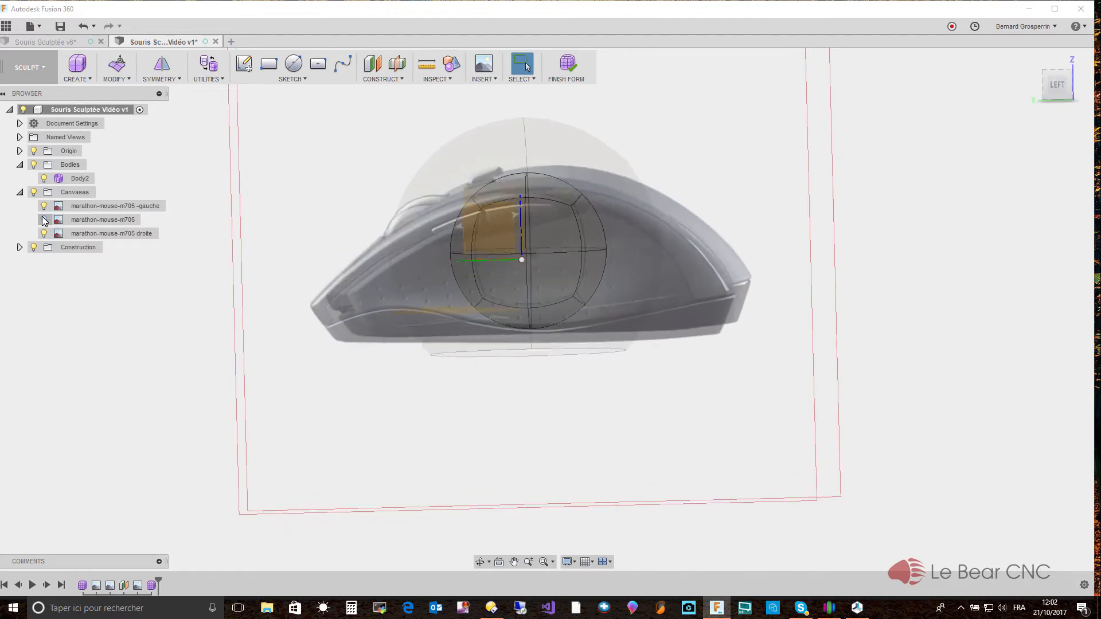
shift+middle_drag(334, 227, 940, 49)
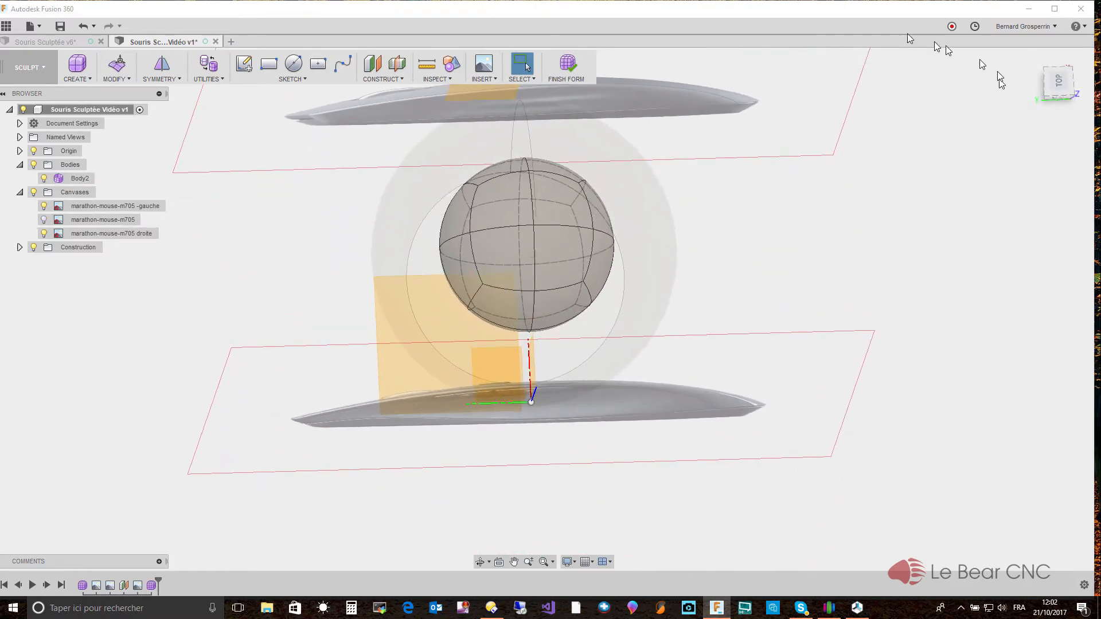
Attach the image marathon-mouse-m705.png as a canvas on the offset construction plane near the mouse base
click(487, 78)
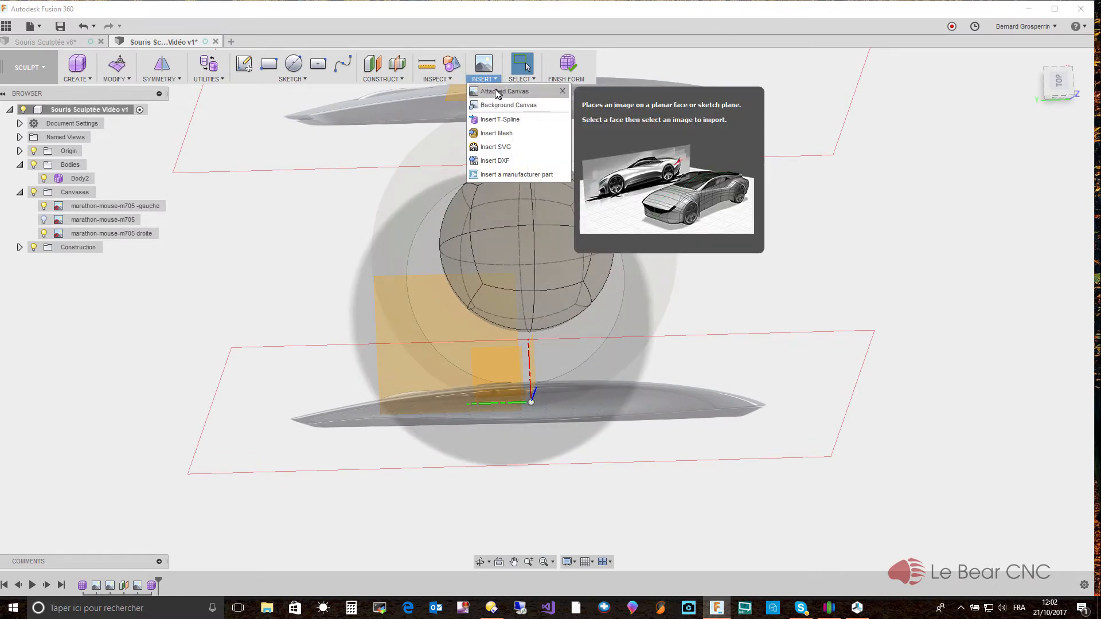
click(496, 91)
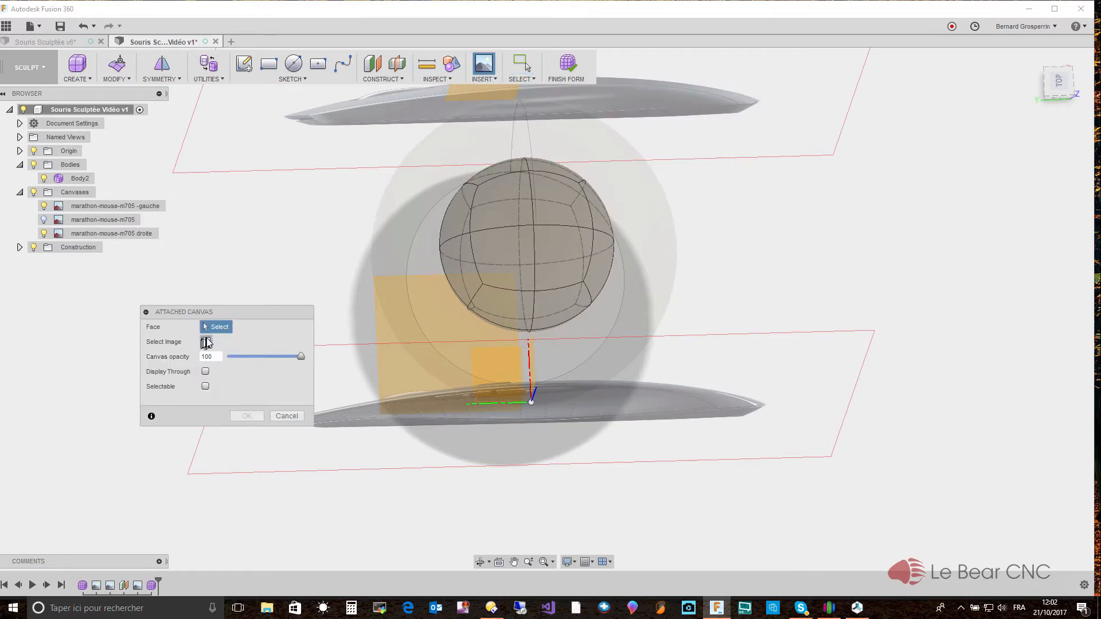
click(206, 342)
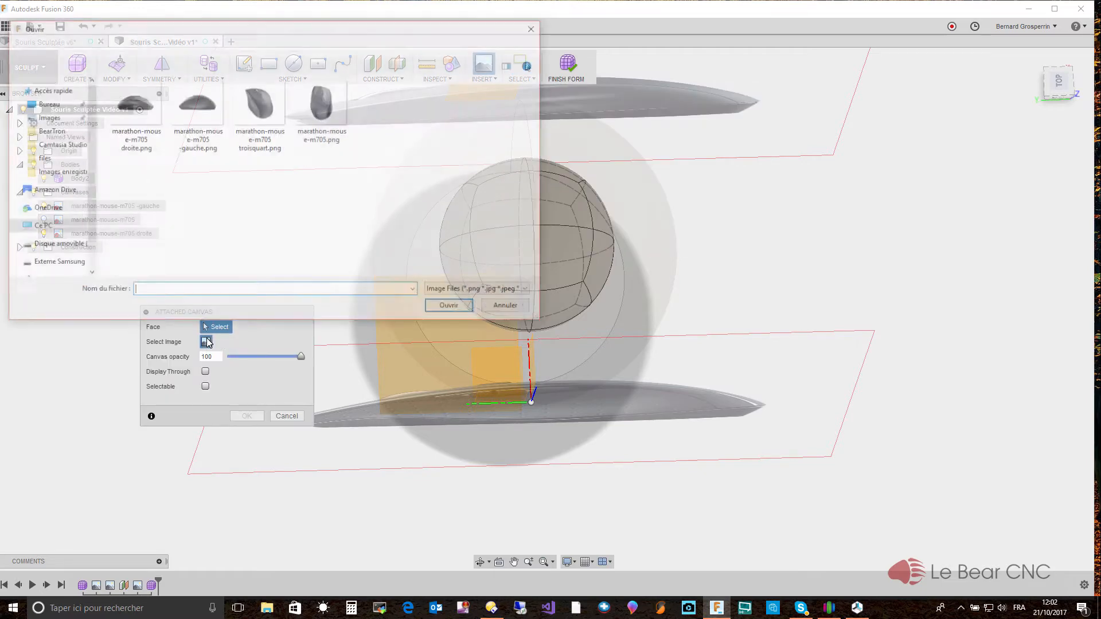
click(332, 139)
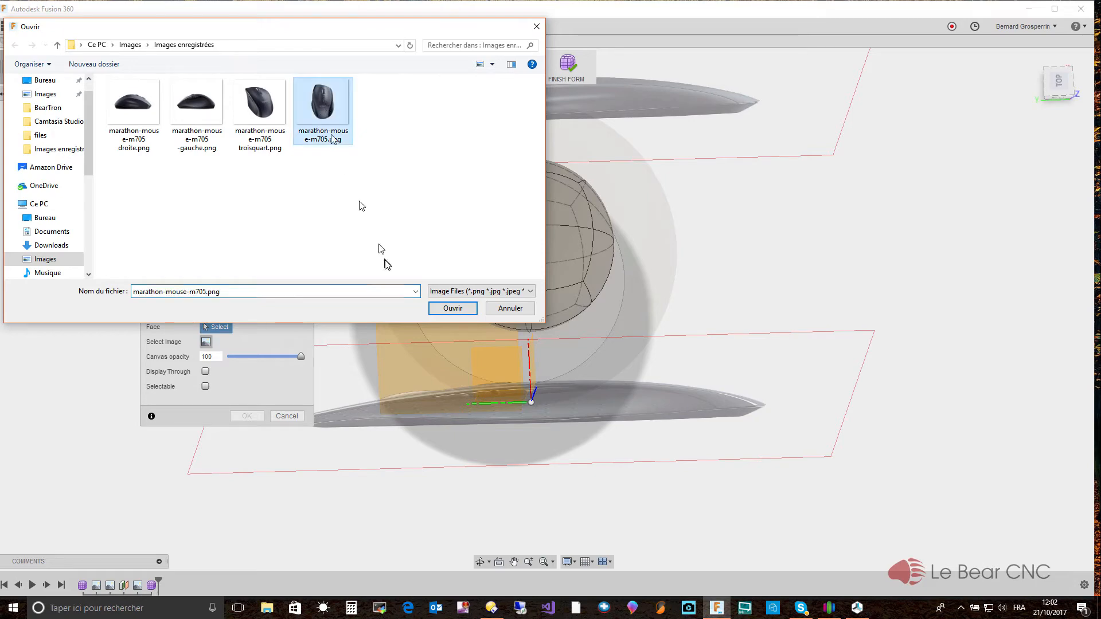
click(452, 309)
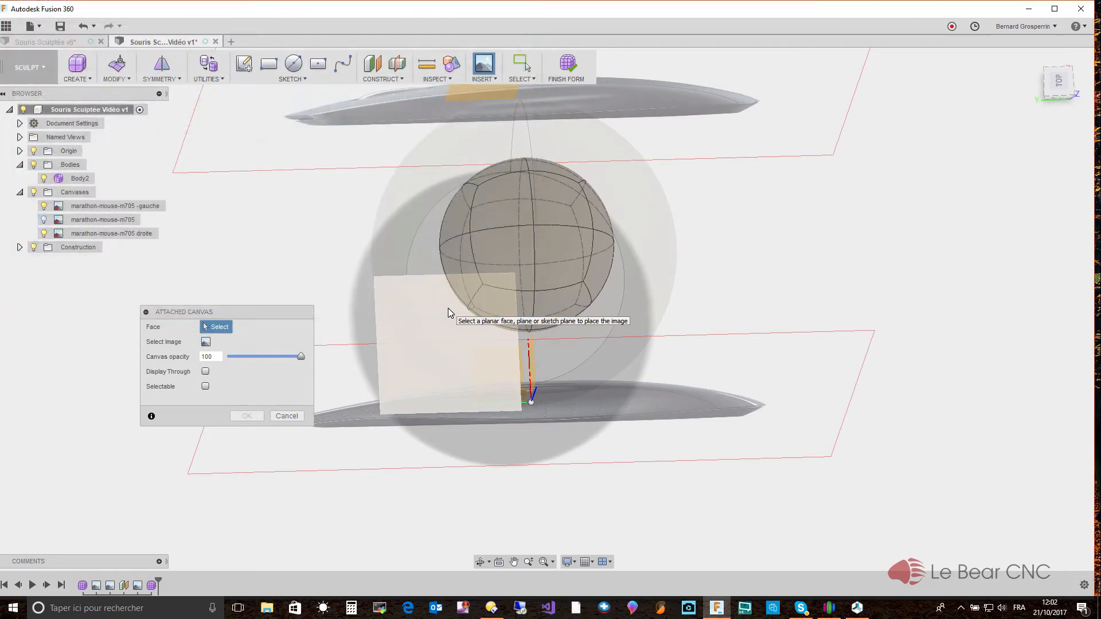
click(431, 349)
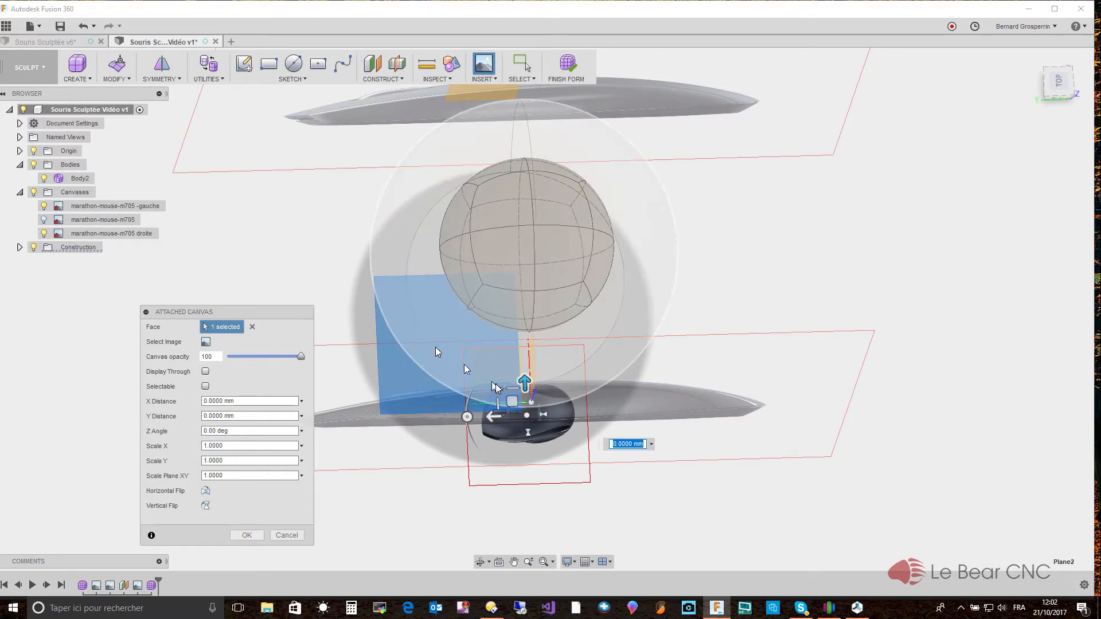
Offset the new top-view canvas about 34.56 mm in X, between the two side canvases, and accept it
drag(524, 381, 539, 206)
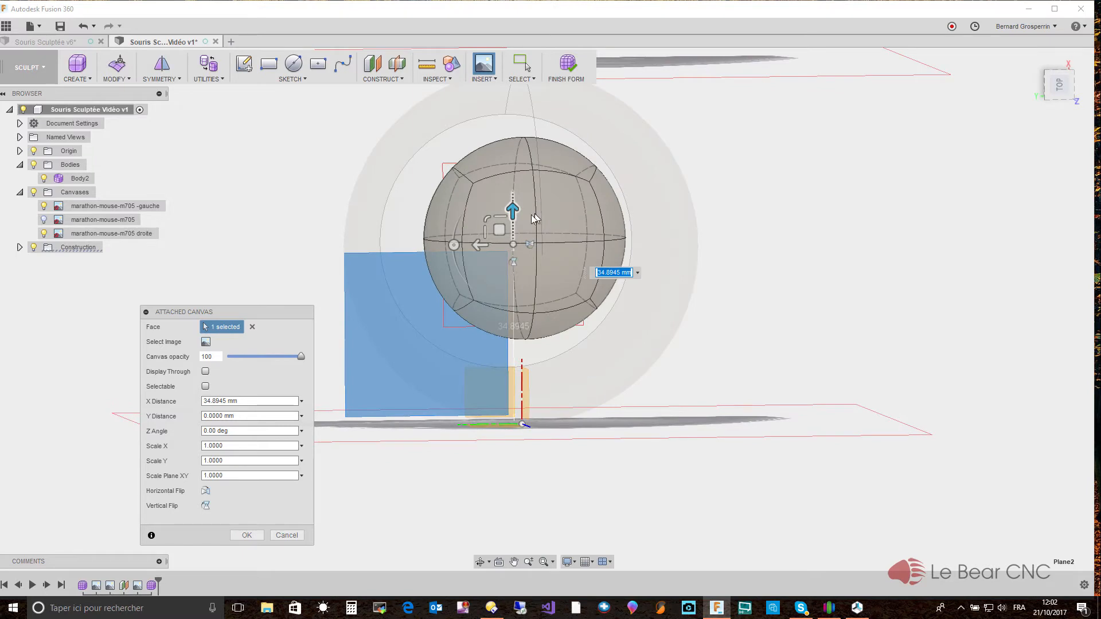
drag(513, 211, 512, 212)
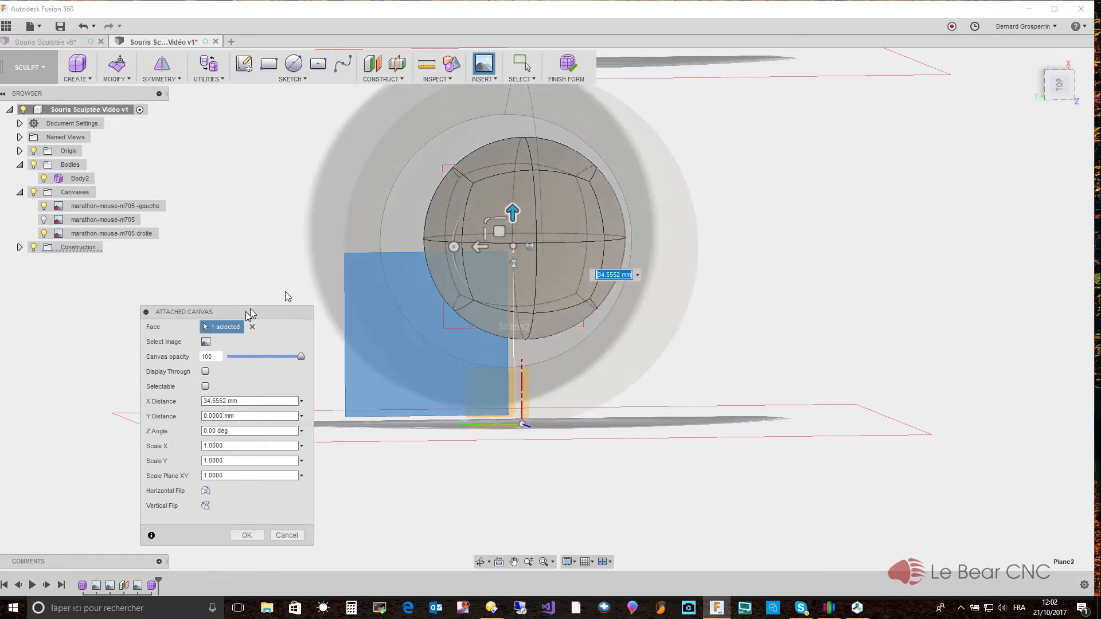
click(245, 532)
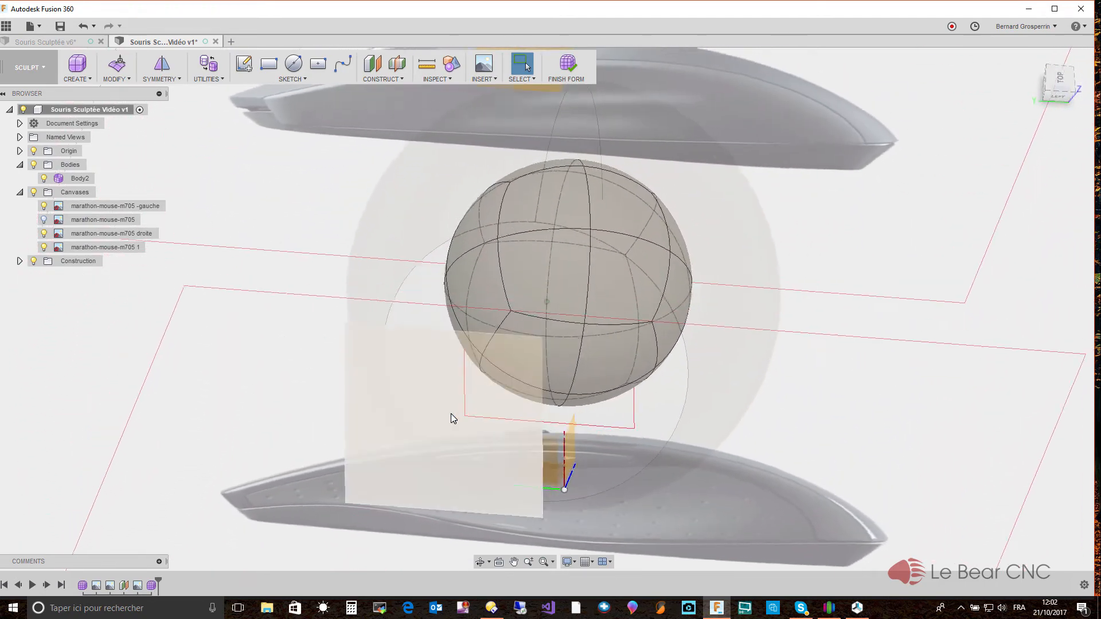
Hide the sphere body so that the newly attached top-view canvas is unobstructed
click(45, 178)
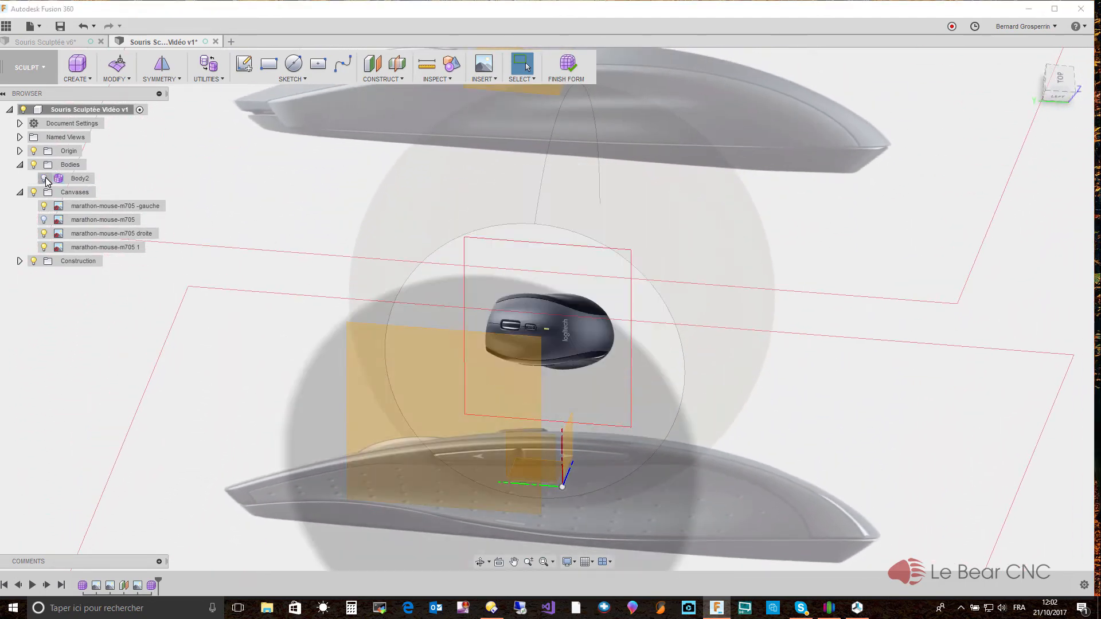
click(41, 249)
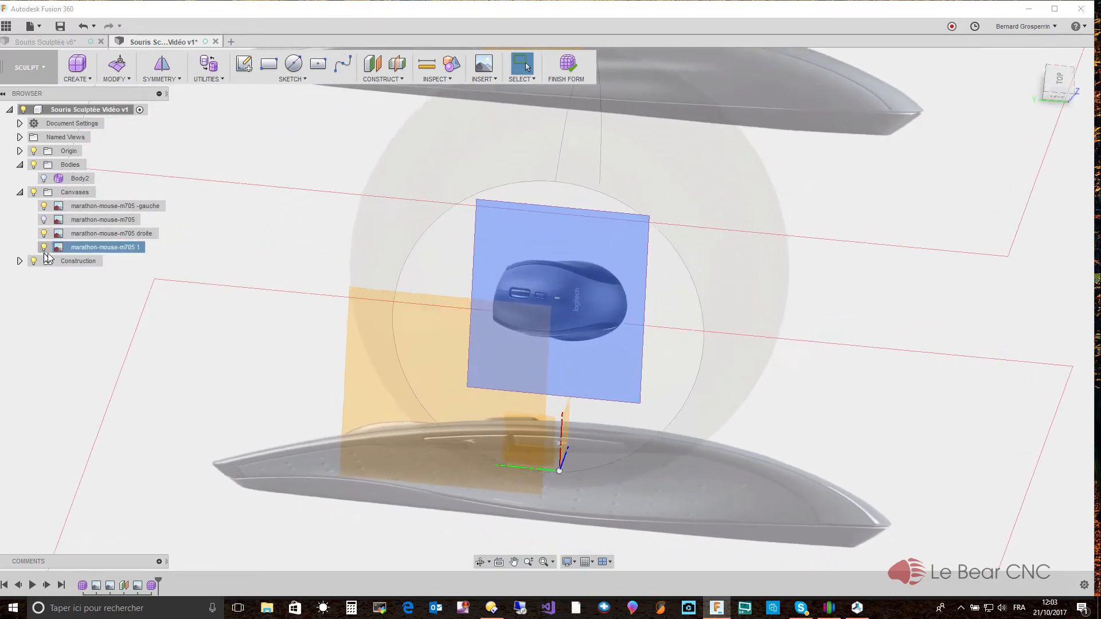
click(202, 291)
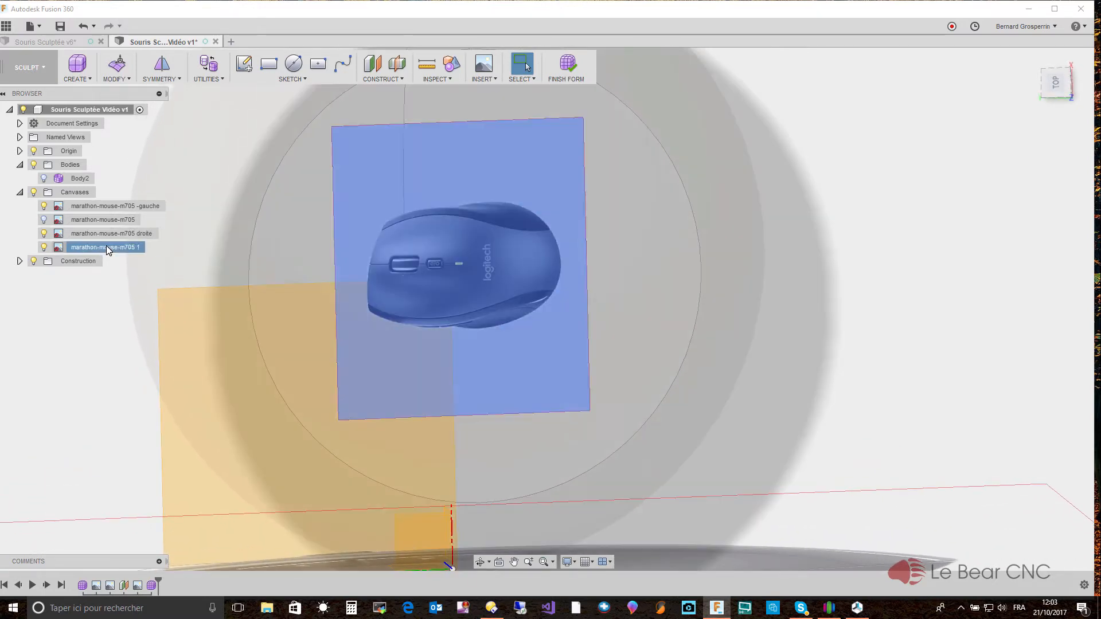
Calibrate the marathon-mouse-m705 1 canvas by setting the mouse's length from front edge to rear edge to 109 mm
click(106, 246)
right_click(106, 246)
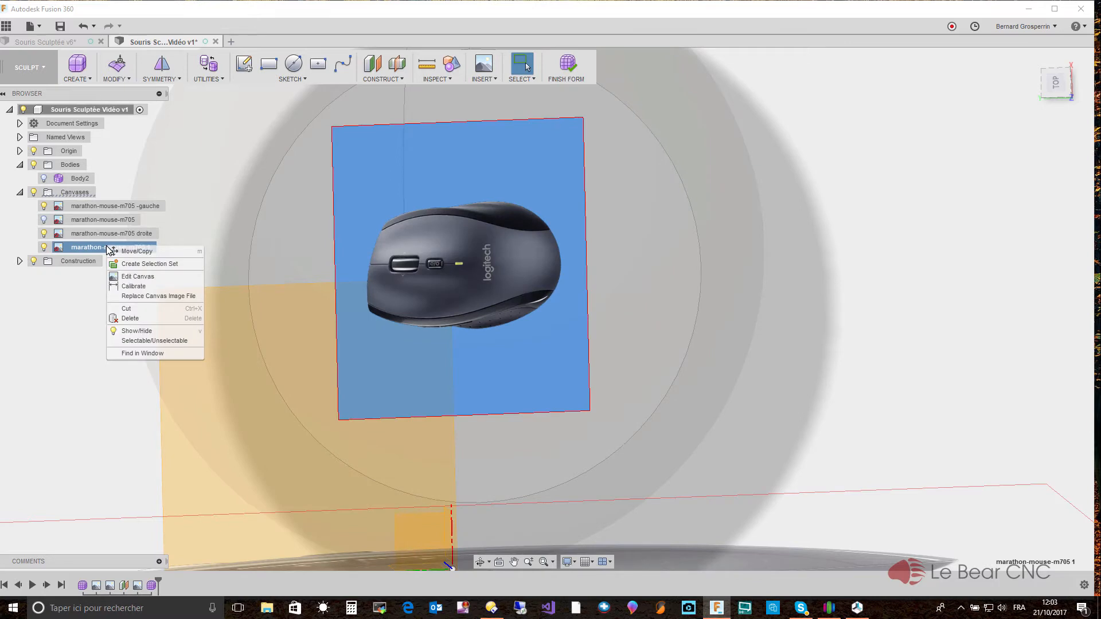
click(138, 287)
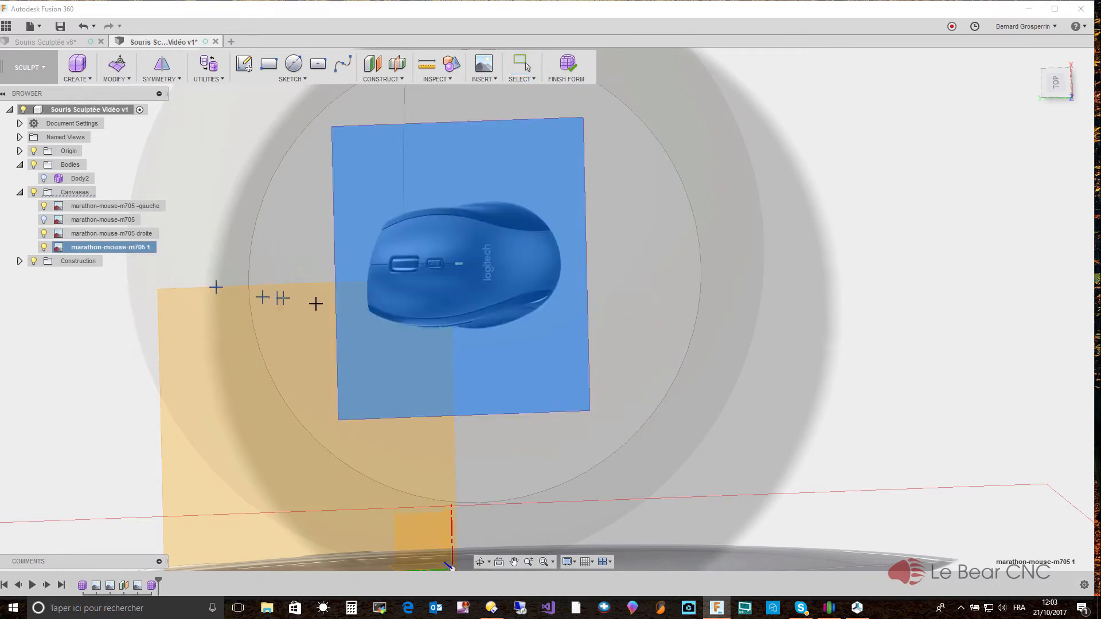
click(363, 262)
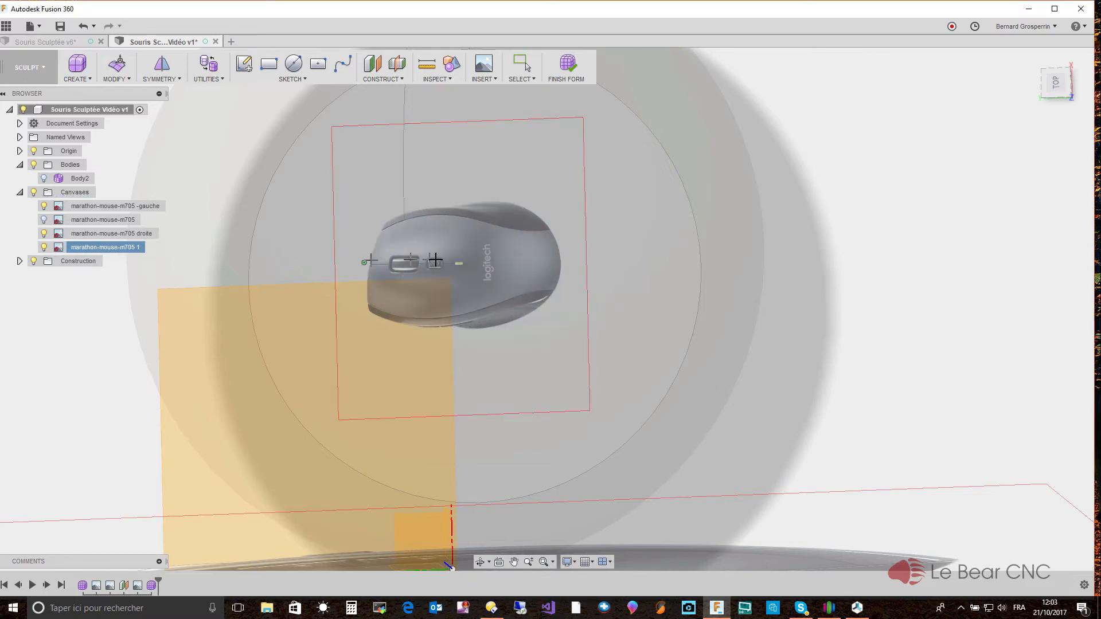
click(559, 262)
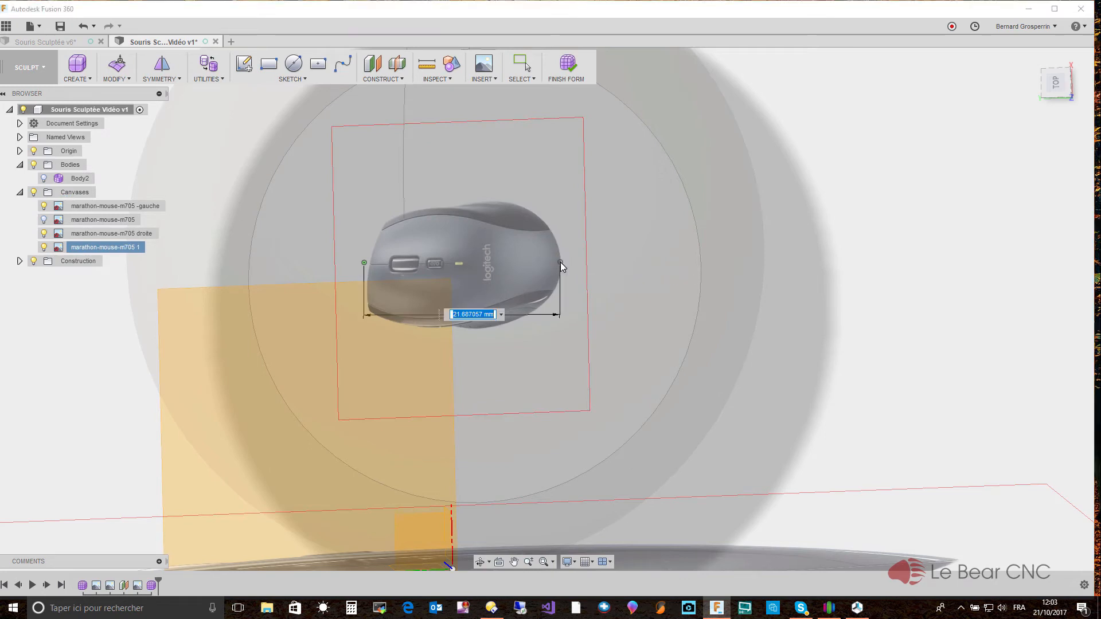
text(109)
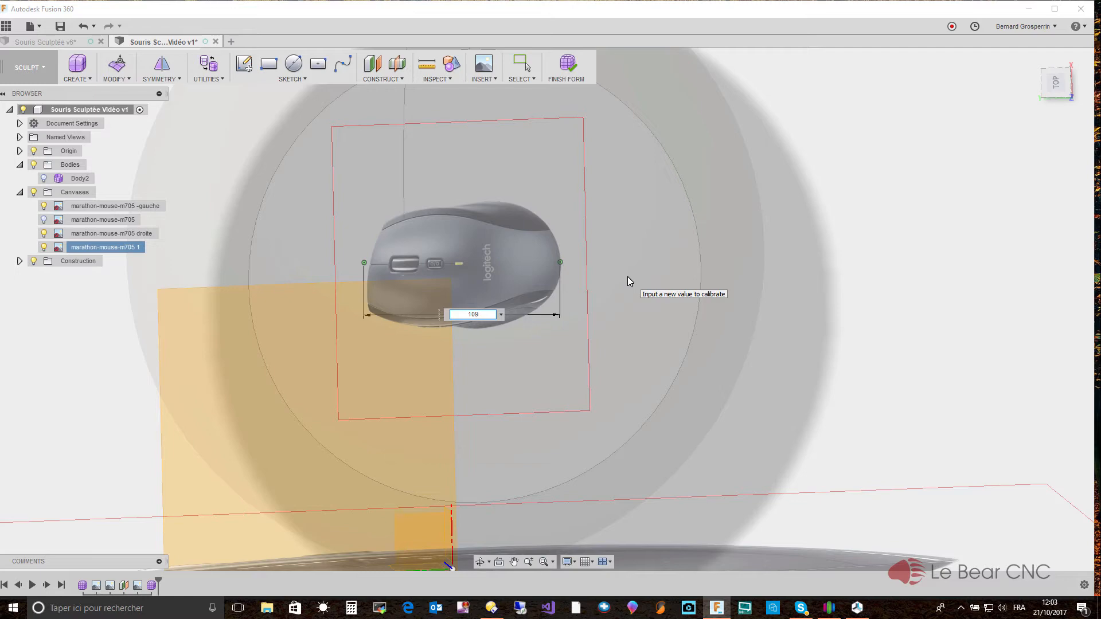
key(Return)
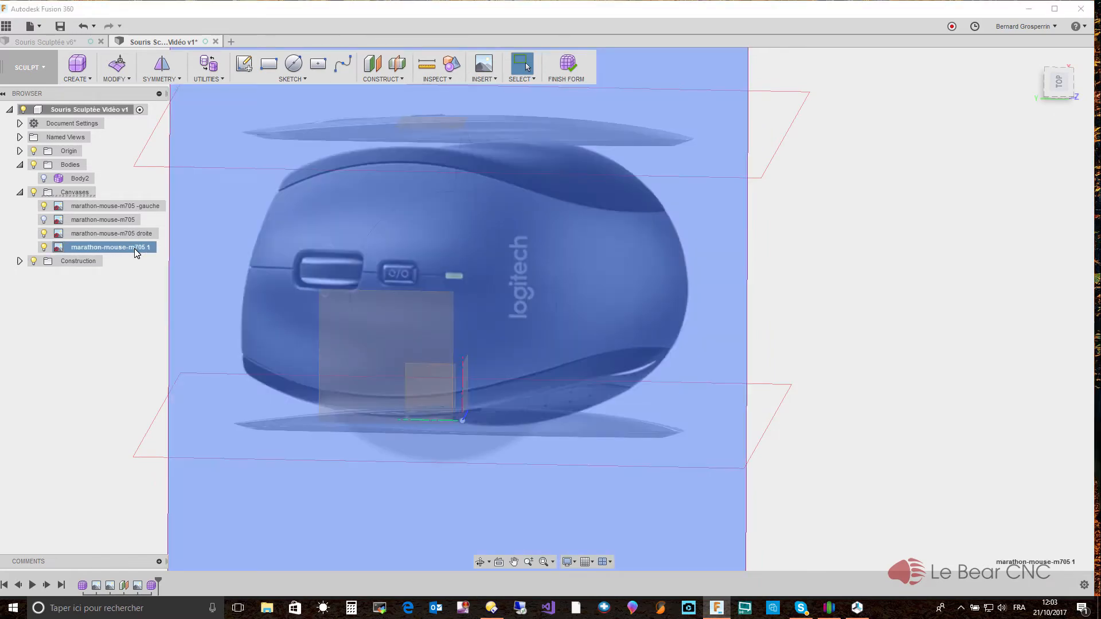
Move the marathon-mouse-m705 1 canvas lengthwise by about 1.90 mm to align it with the side-view canvases
right_click(137, 252)
click(177, 254)
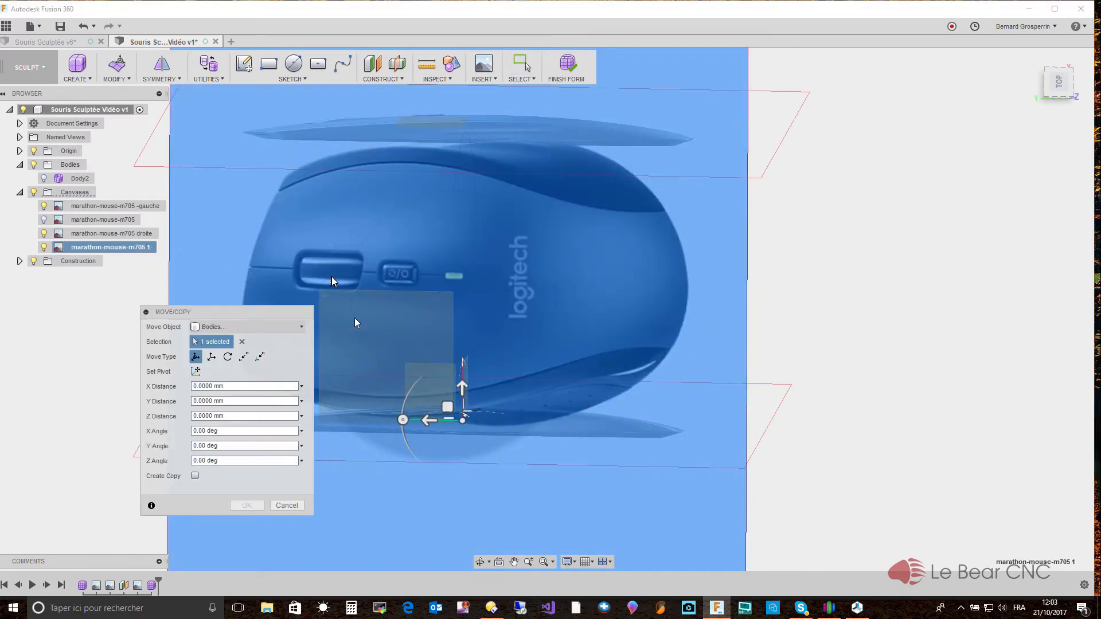
click(429, 422)
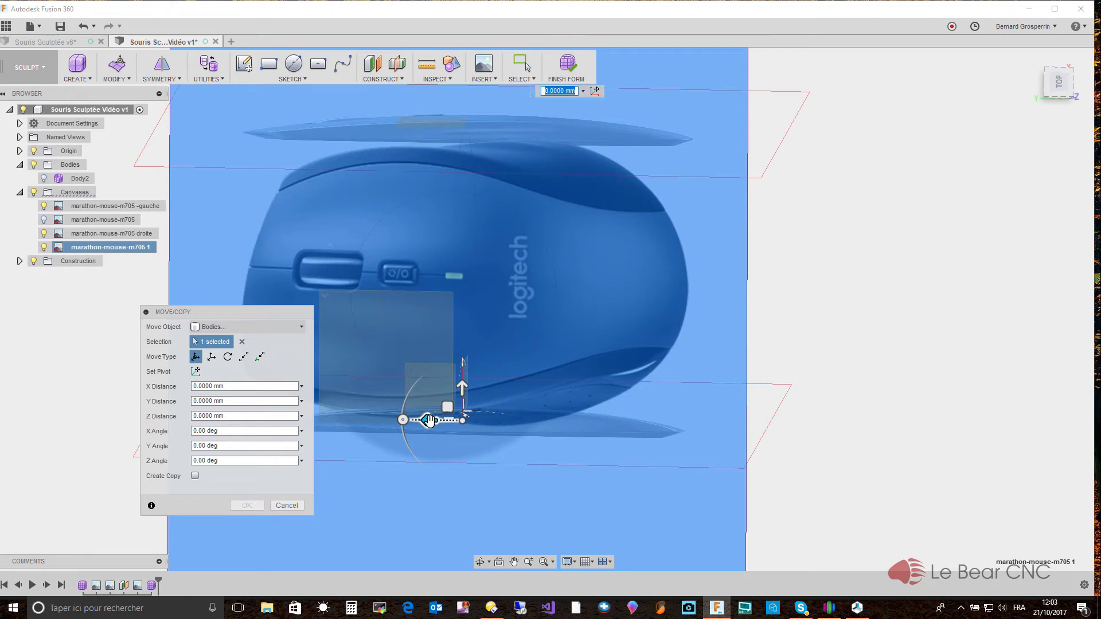
drag(429, 420, 428, 420)
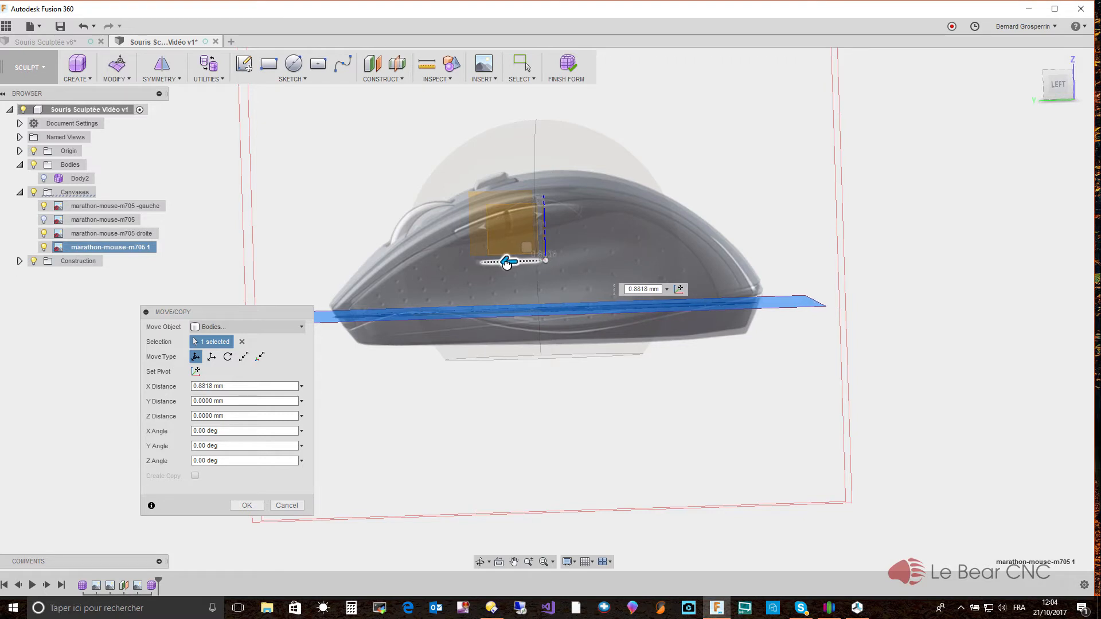
drag(505, 264, 503, 262)
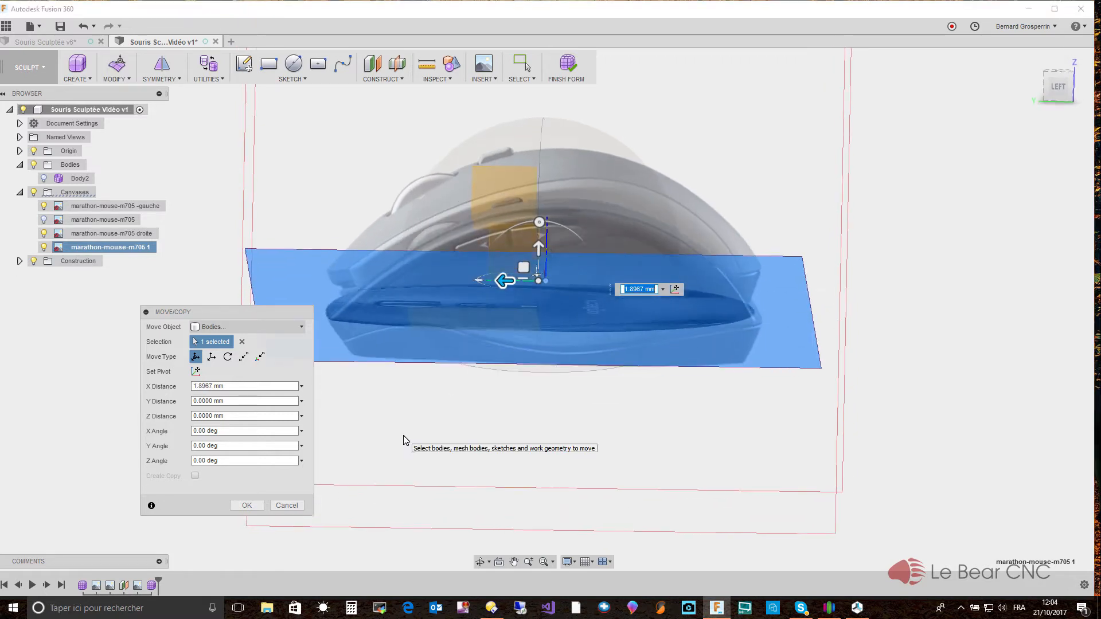
click(247, 505)
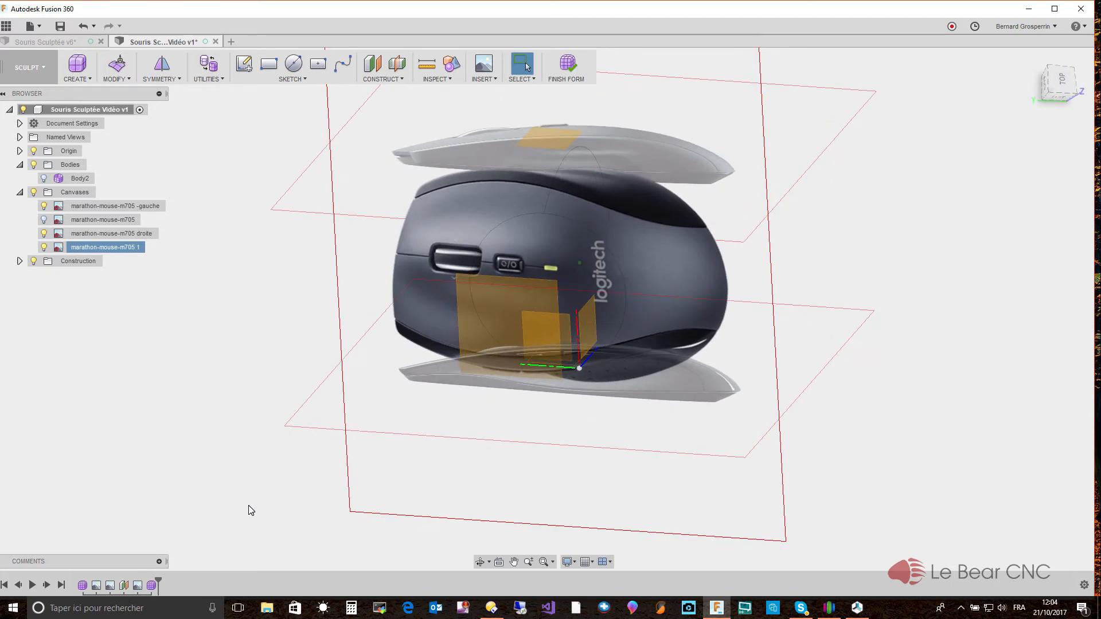
Edit the marathon-mouse-m705 1 canvas to enable Display Through and set its opacity to 40
right_click(98, 250)
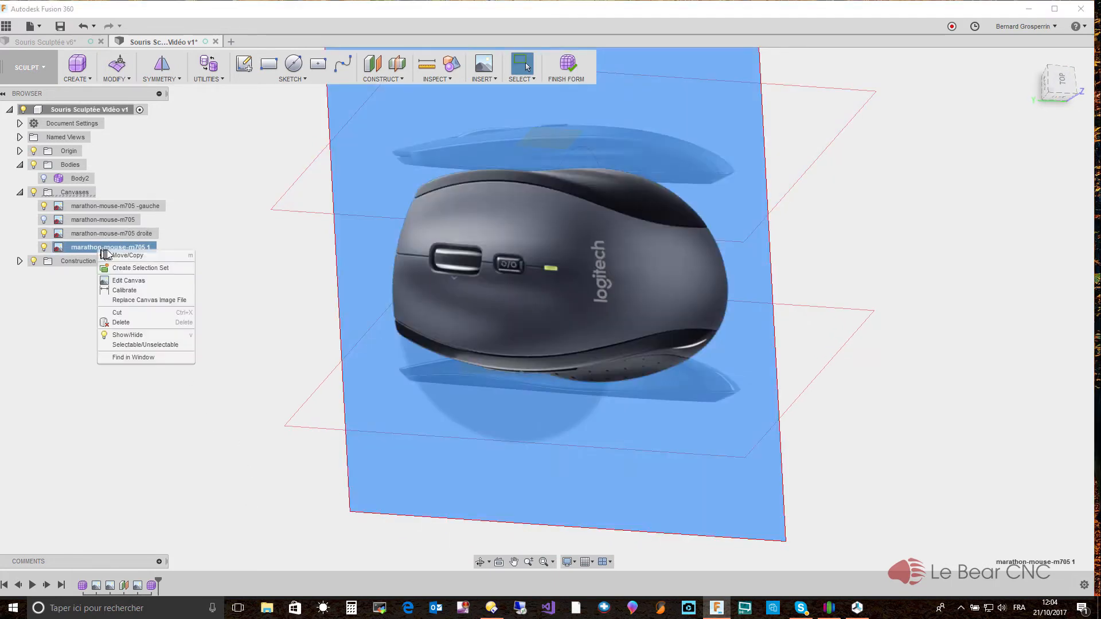
click(127, 280)
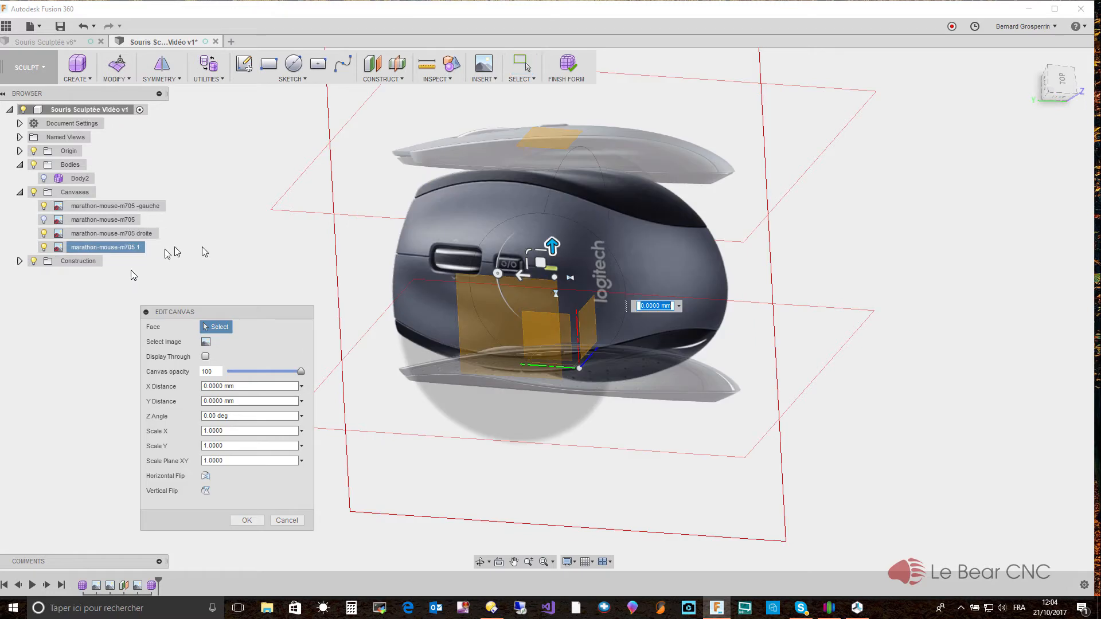
click(204, 356)
double_click(213, 372)
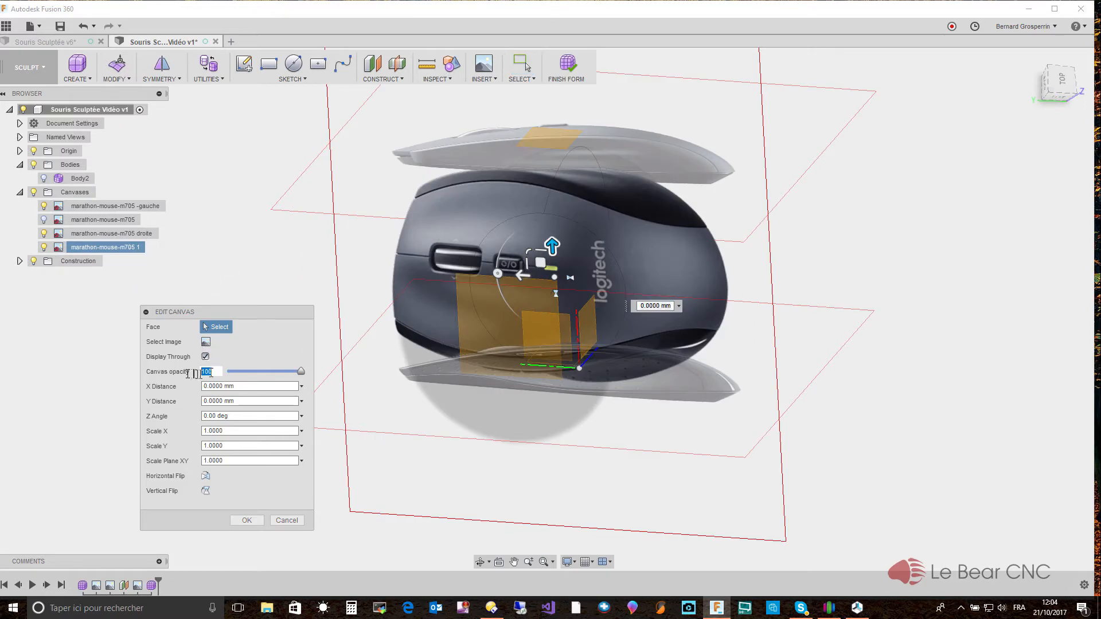
text(40)
key(Return)
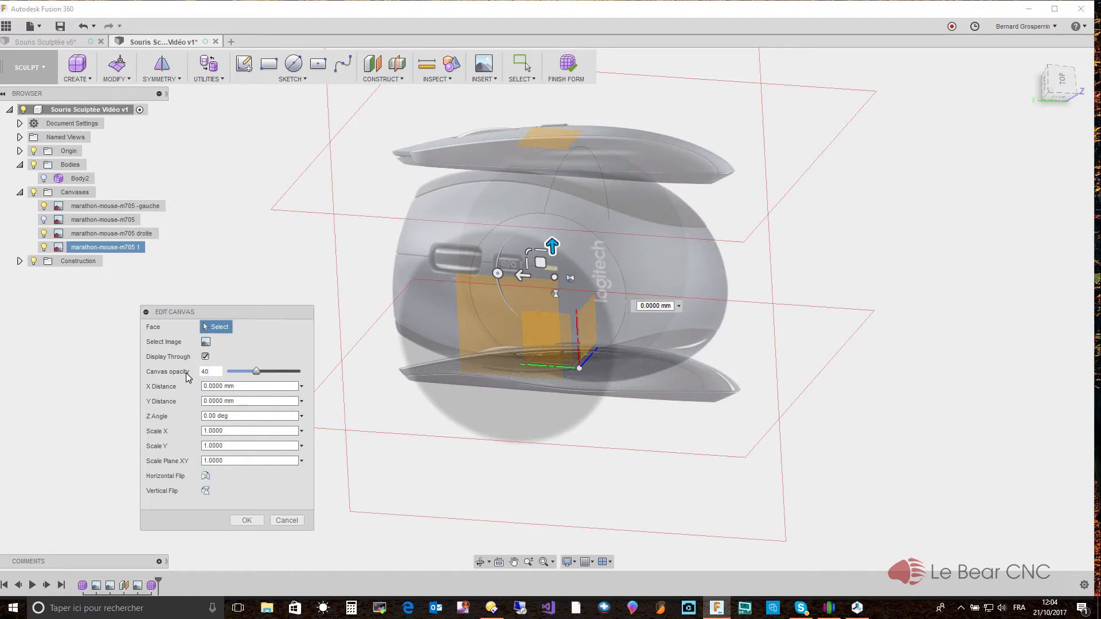
key(Return)
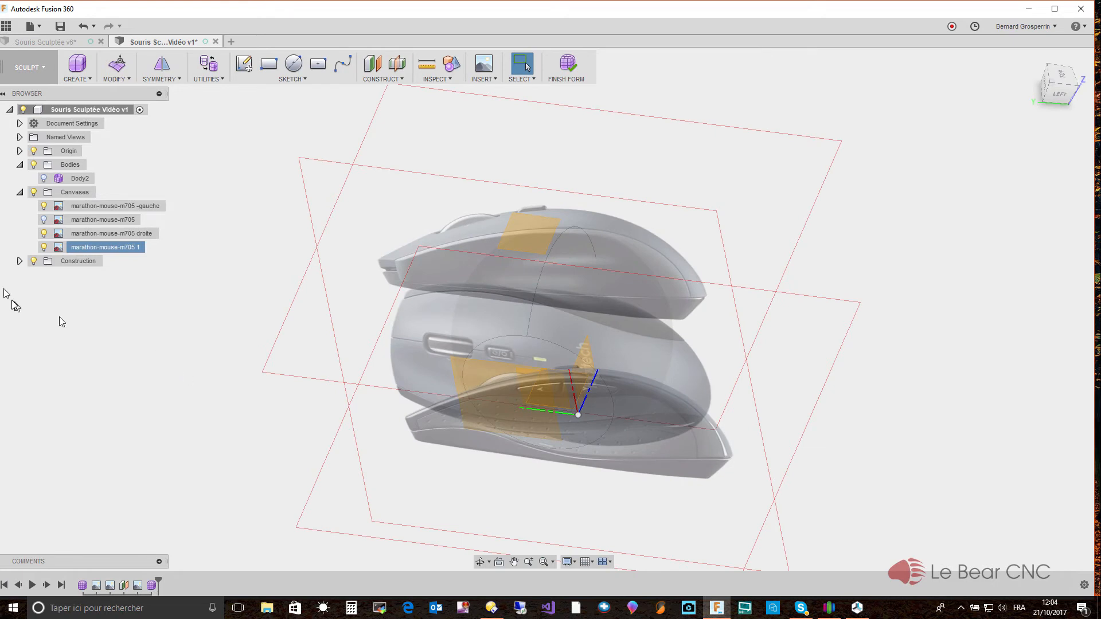
Hide the construction planes and origin geometry, and show the sphere body again
click(34, 262)
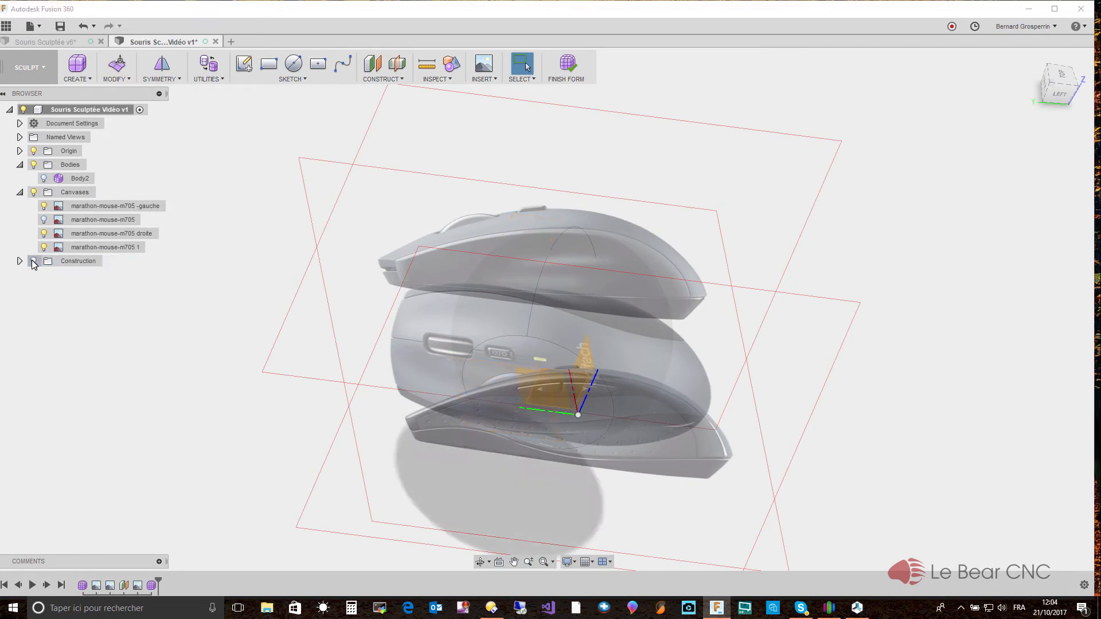
click(33, 151)
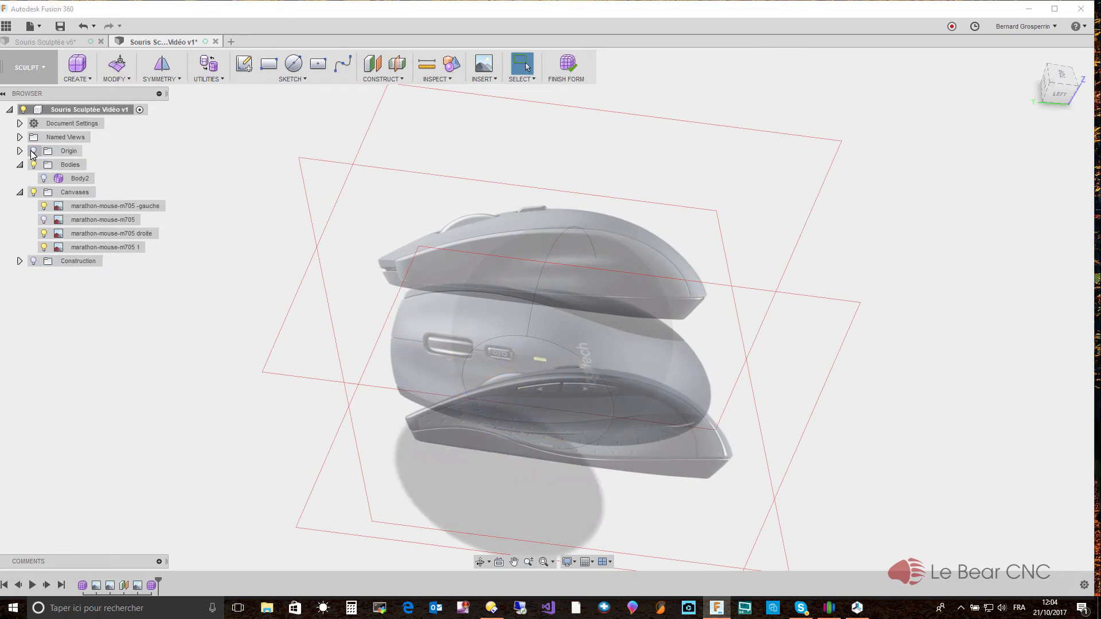
click(45, 179)
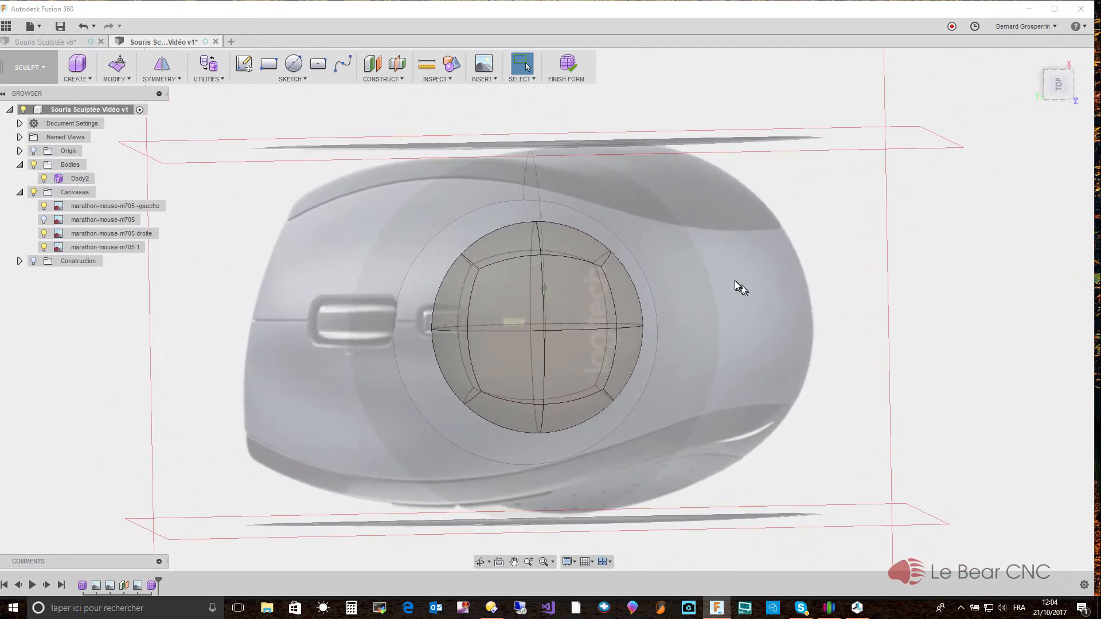
Disable the Select Through selection filter and try to window-select the faces at the sphere's rear end
drag(701, 260, 627, 398)
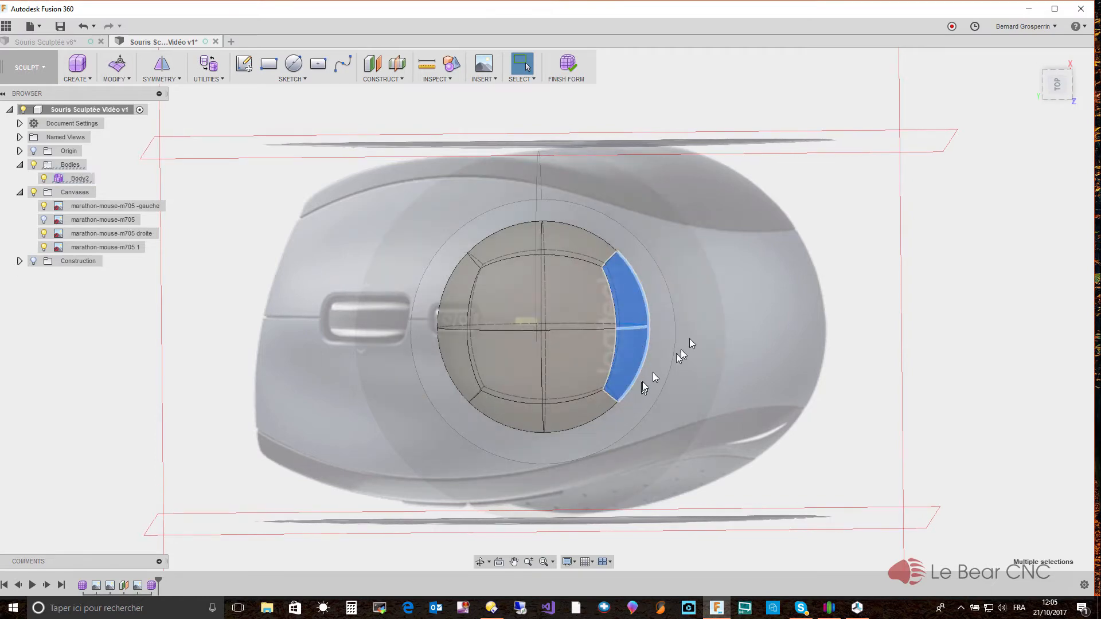
shift+middle_drag(659, 304, 648, 236)
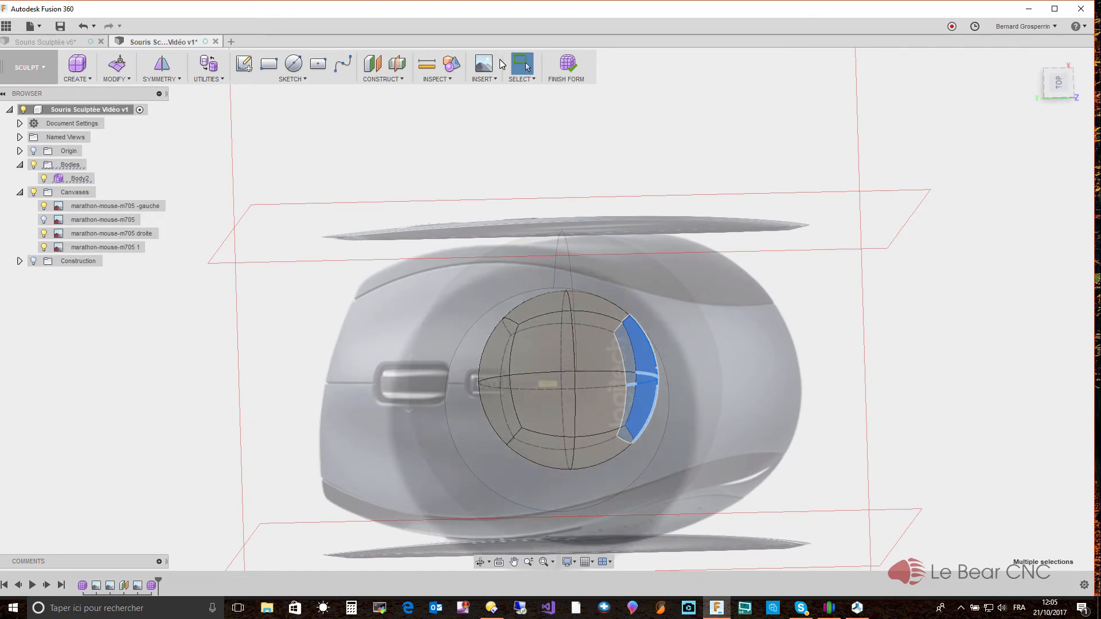
click(534, 80)
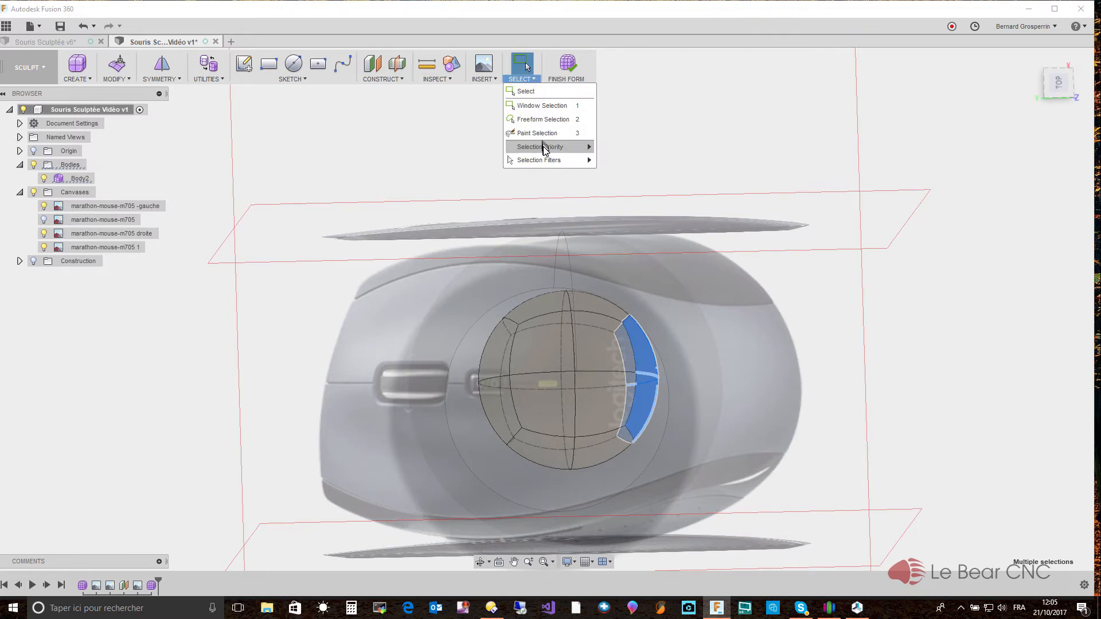
mouse_move(544, 149)
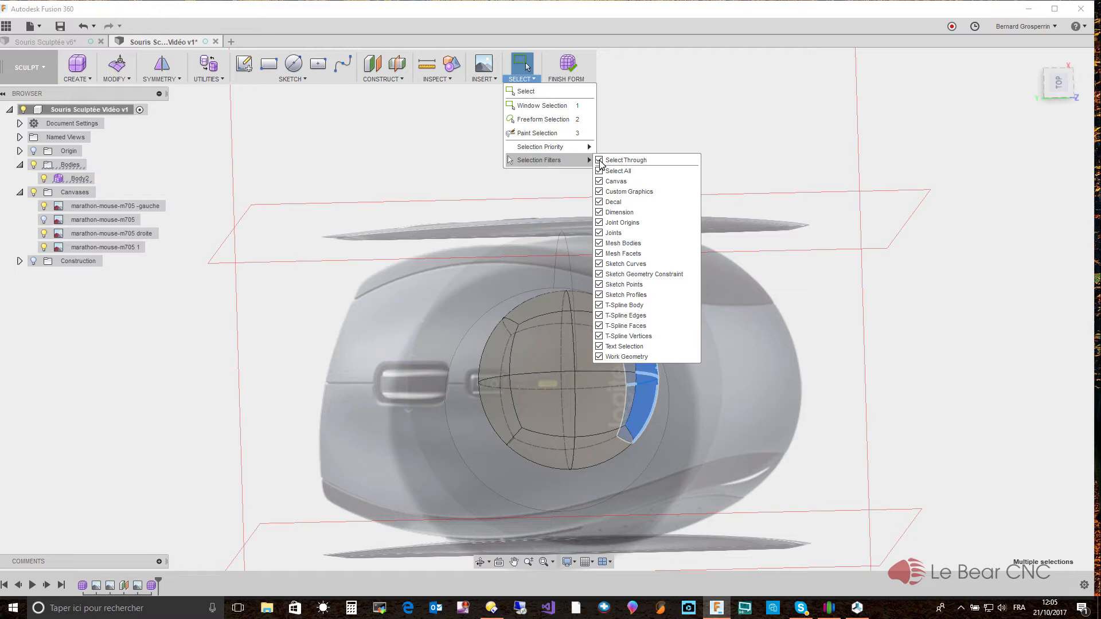
click(835, 305)
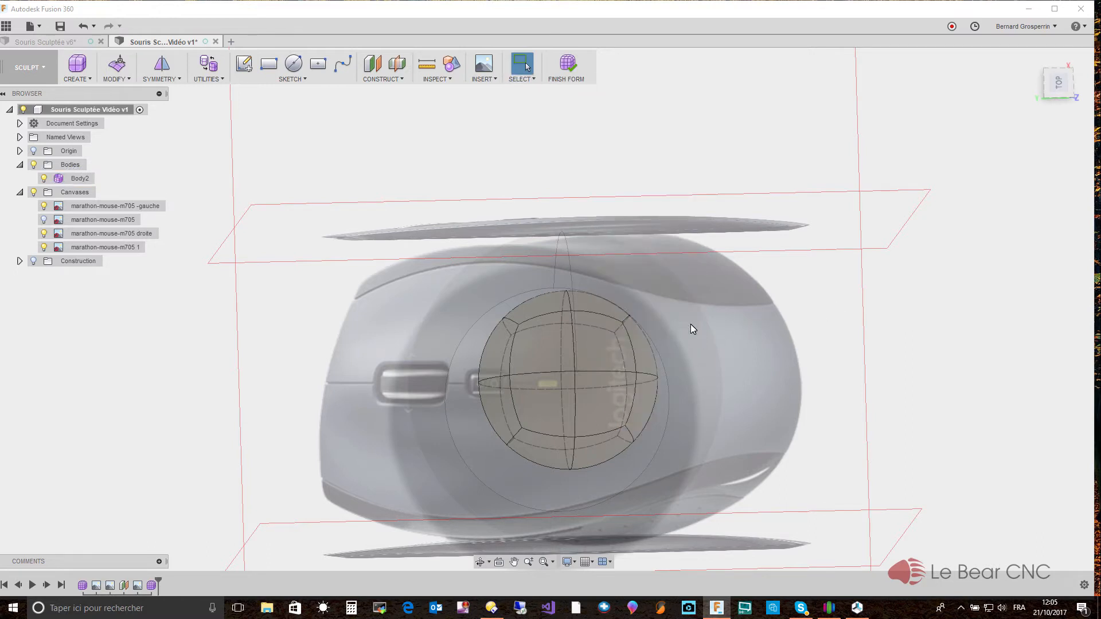
drag(691, 324, 634, 436)
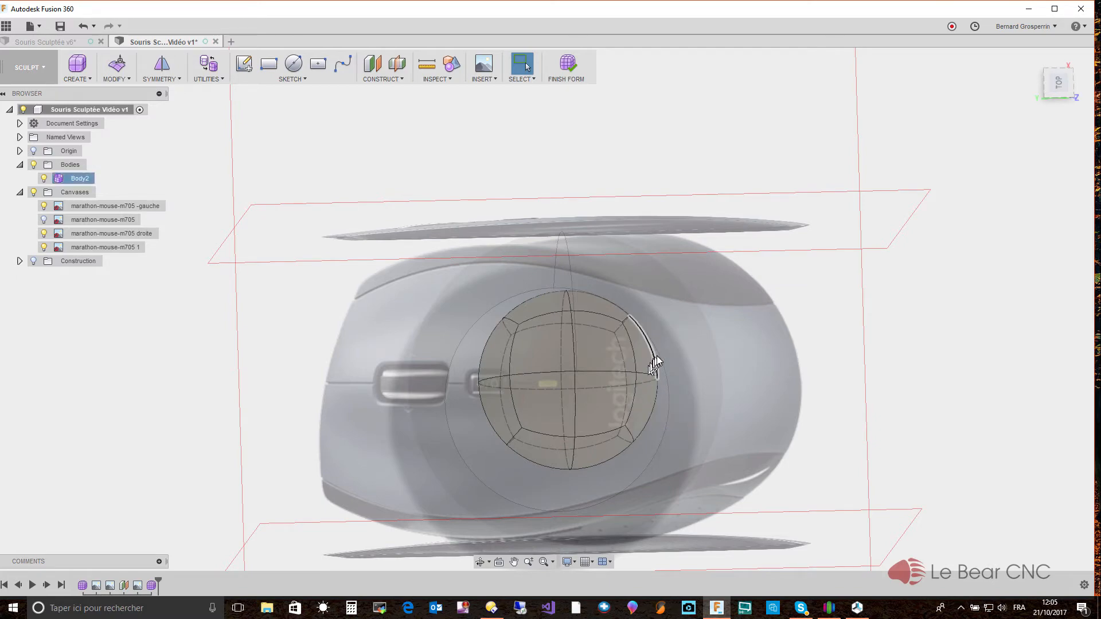
Hide the canvases and try to window-select the sphere's rear faces from the top view
scroll(660, 373, up, 3)
scroll(692, 370, up, 5)
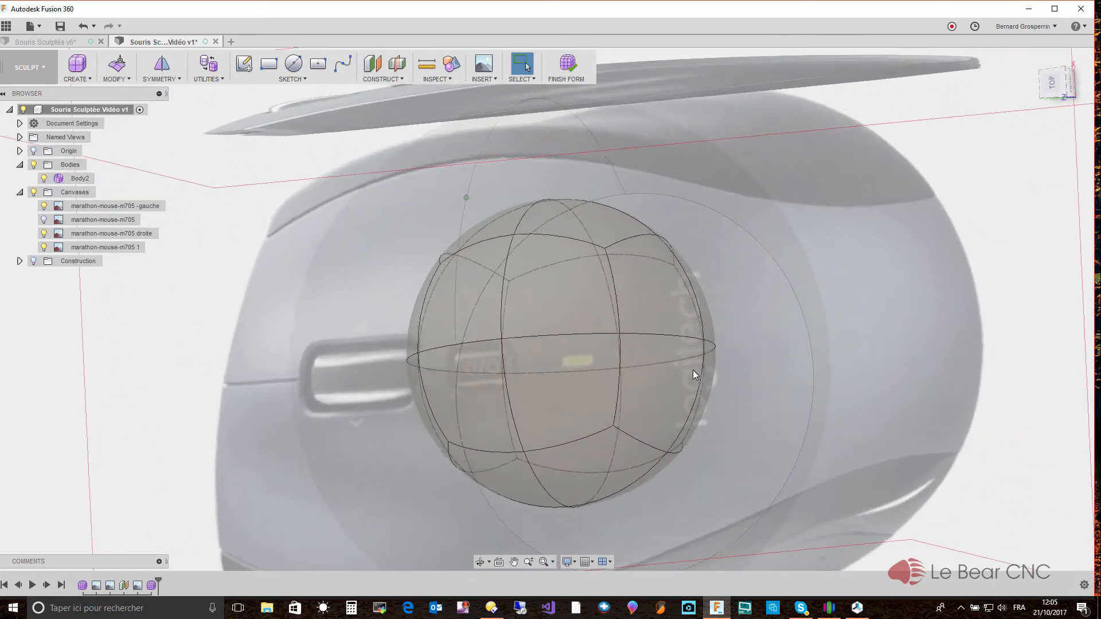
click(1050, 84)
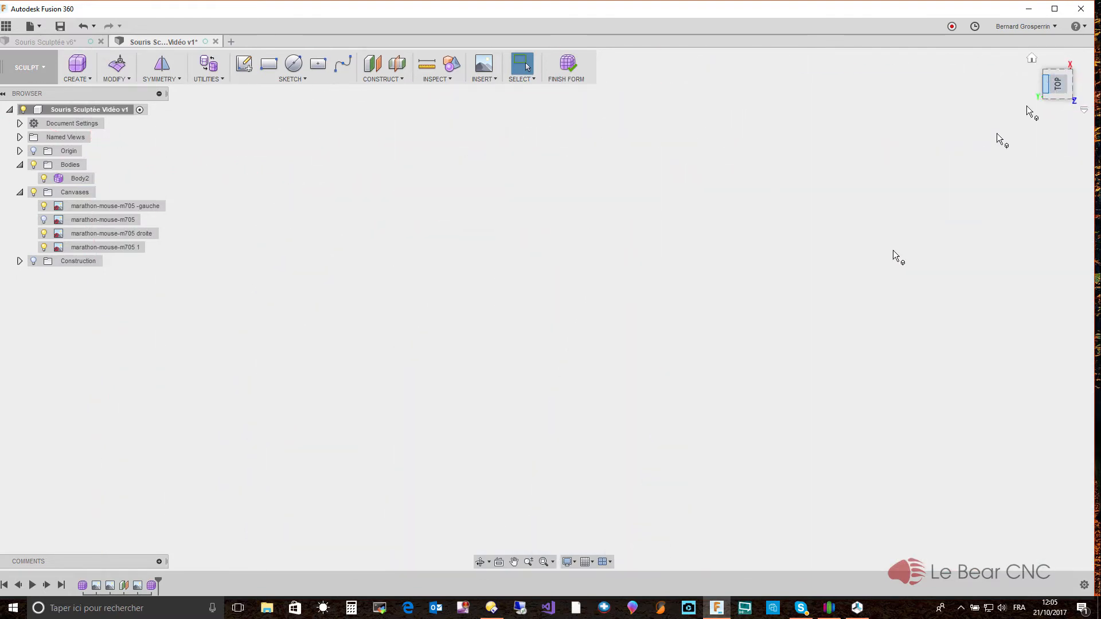
click(545, 562)
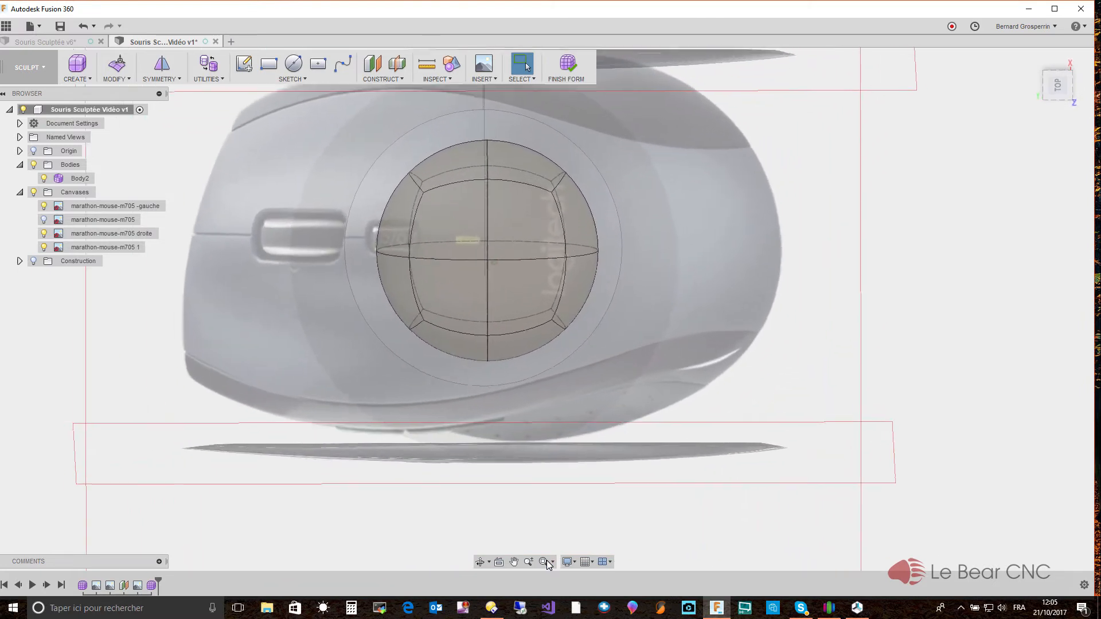
mouse_move(652, 180)
mouse_down()
mouse_move(591, 185)
mouse_move(567, 254)
mouse_move(575, 299)
mouse_up()
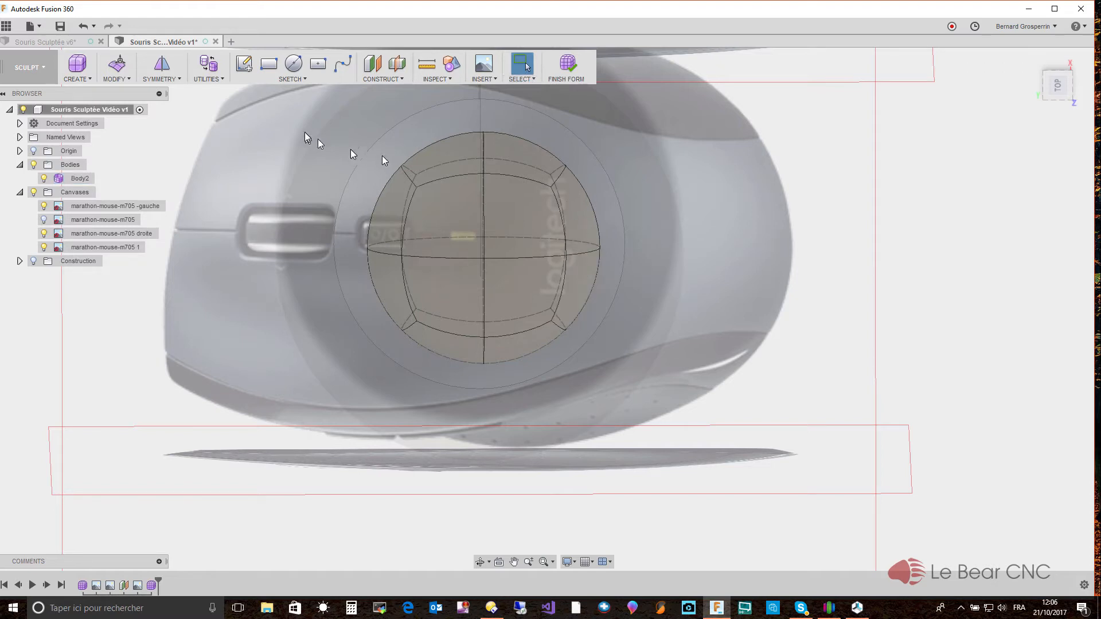
click(33, 193)
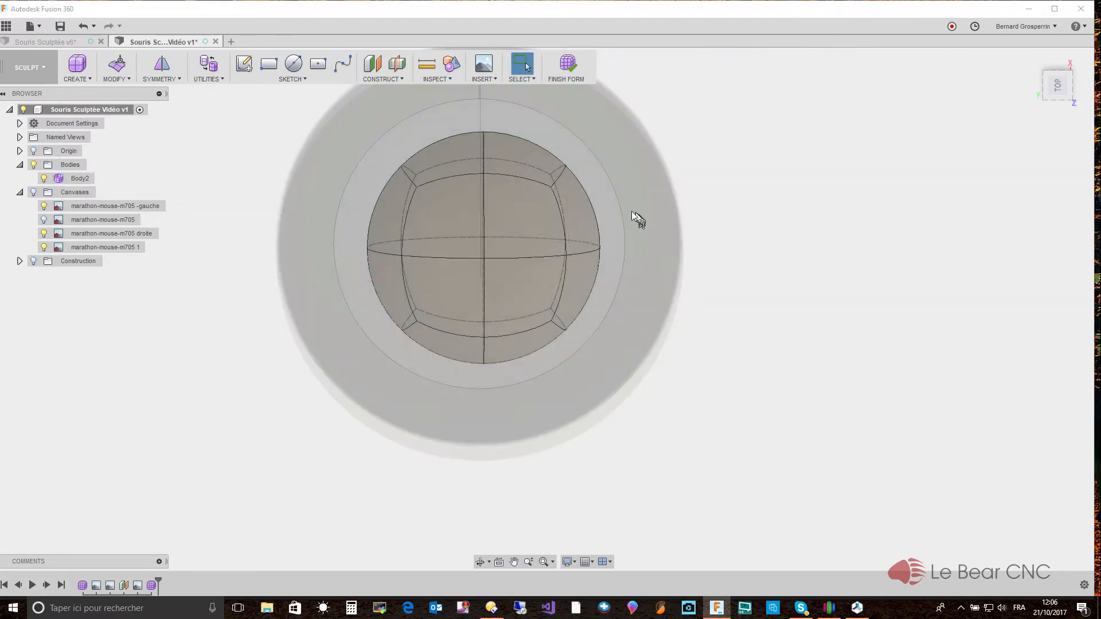
drag(622, 194, 570, 305)
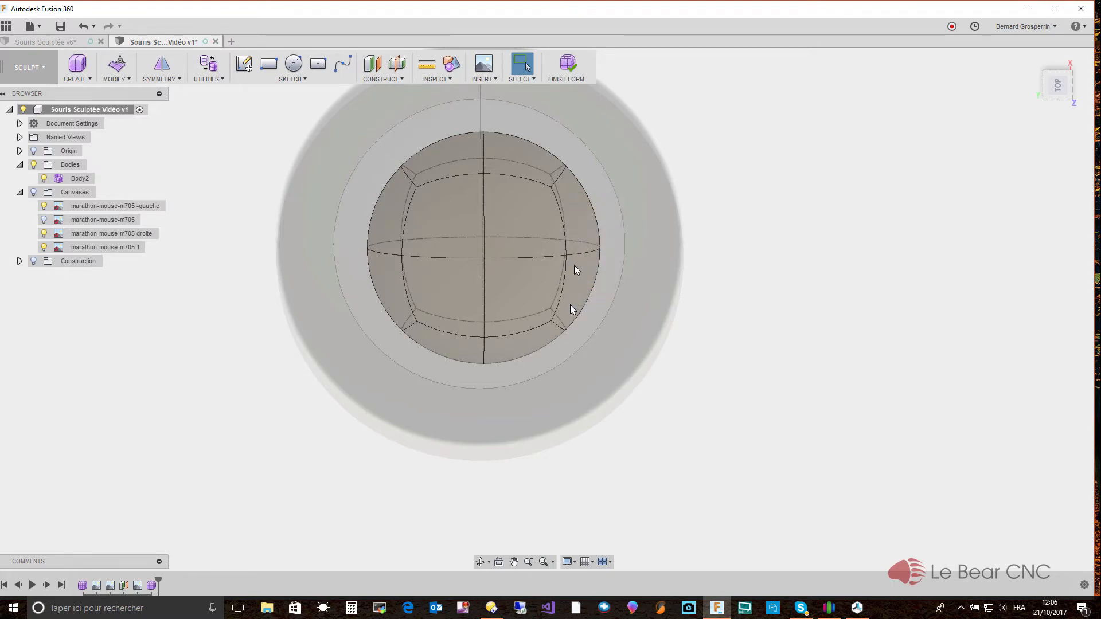
Enable the Select Through filter again and window-select the sphere's rear faces, including those on the hidden side
click(522, 78)
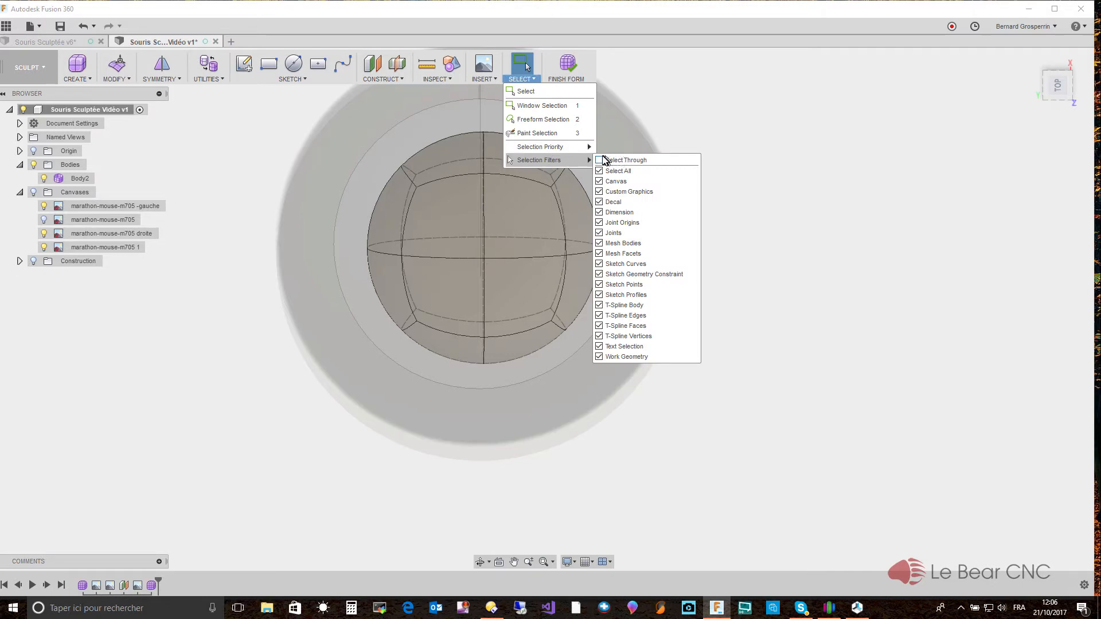
click(803, 121)
mouse_move(614, 189)
mouse_down()
mouse_move(579, 193)
mouse_move(584, 264)
mouse_move(573, 314)
mouse_up()
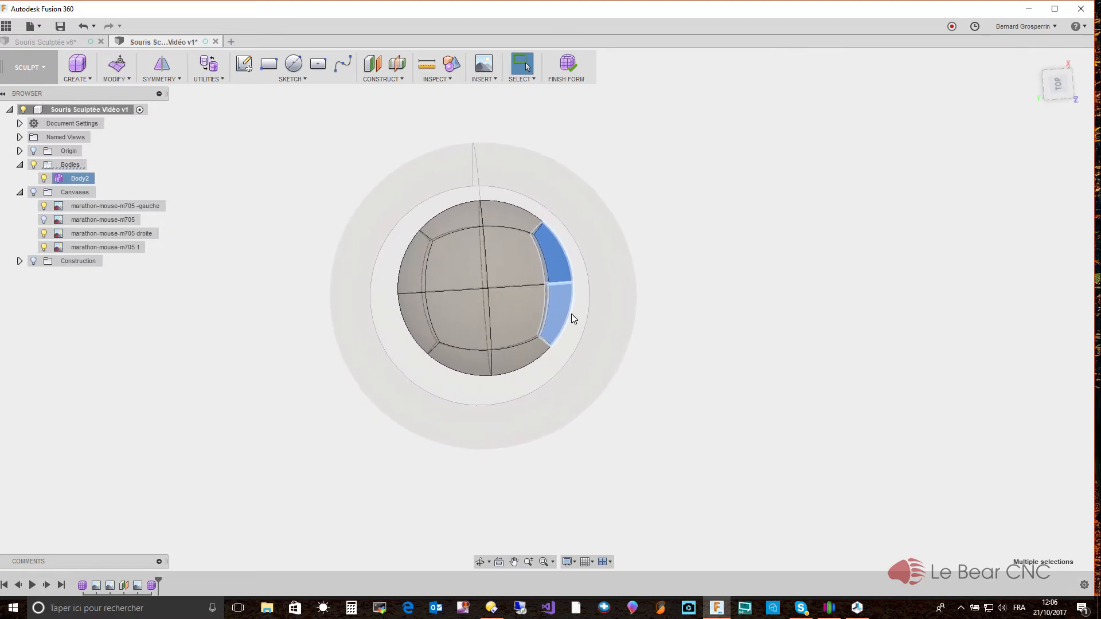
click(571, 315)
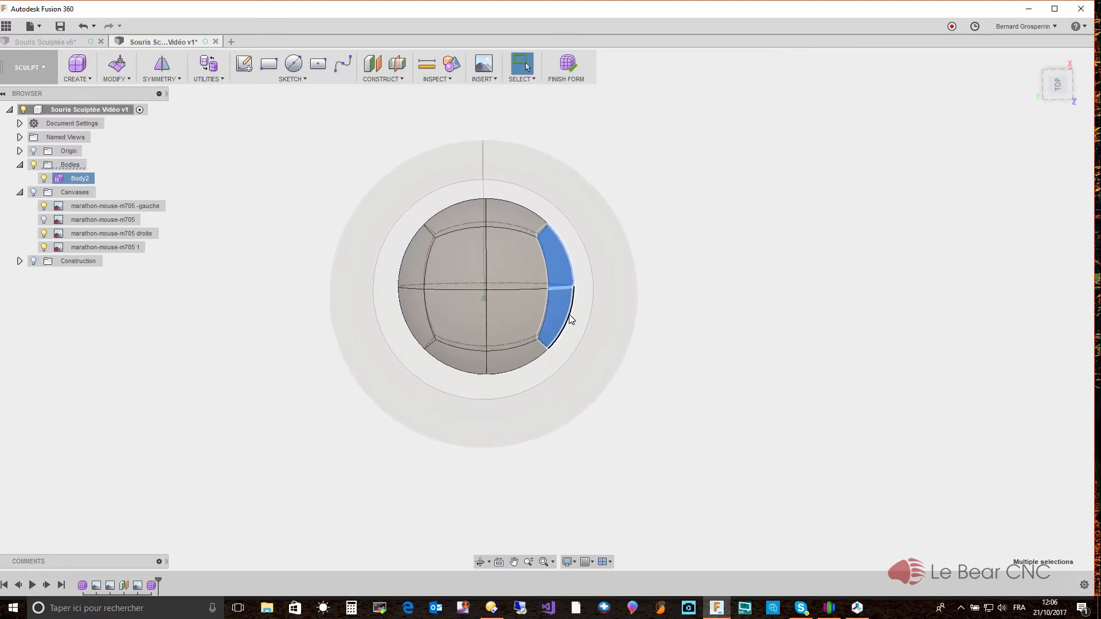
Finish the form and delete the redundant first form feature from the design history
click(82, 585)
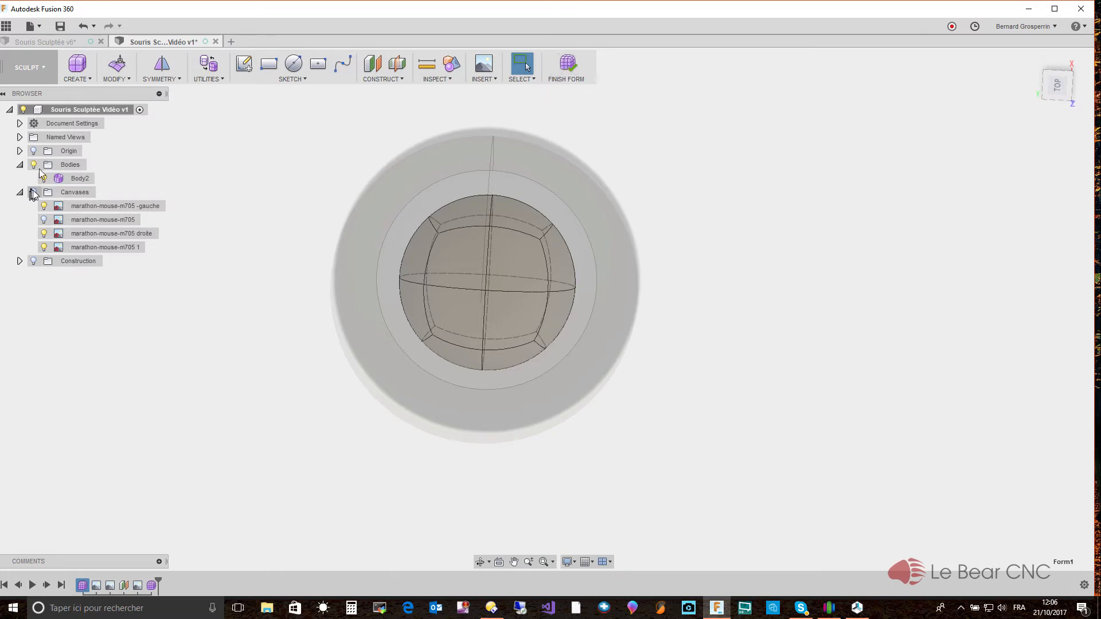
click(567, 67)
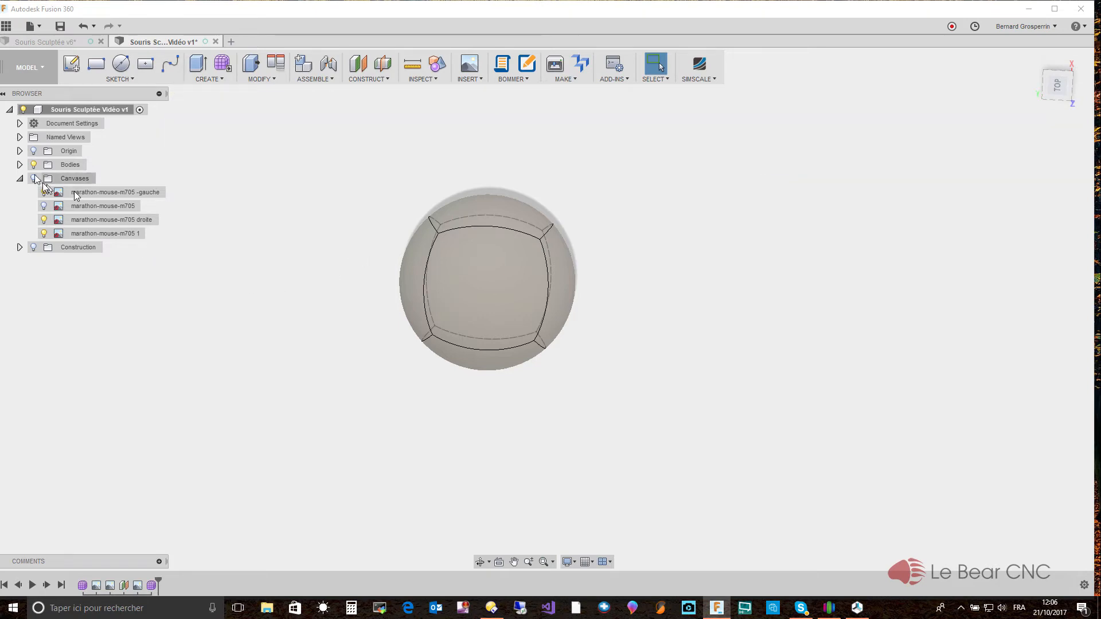
click(20, 164)
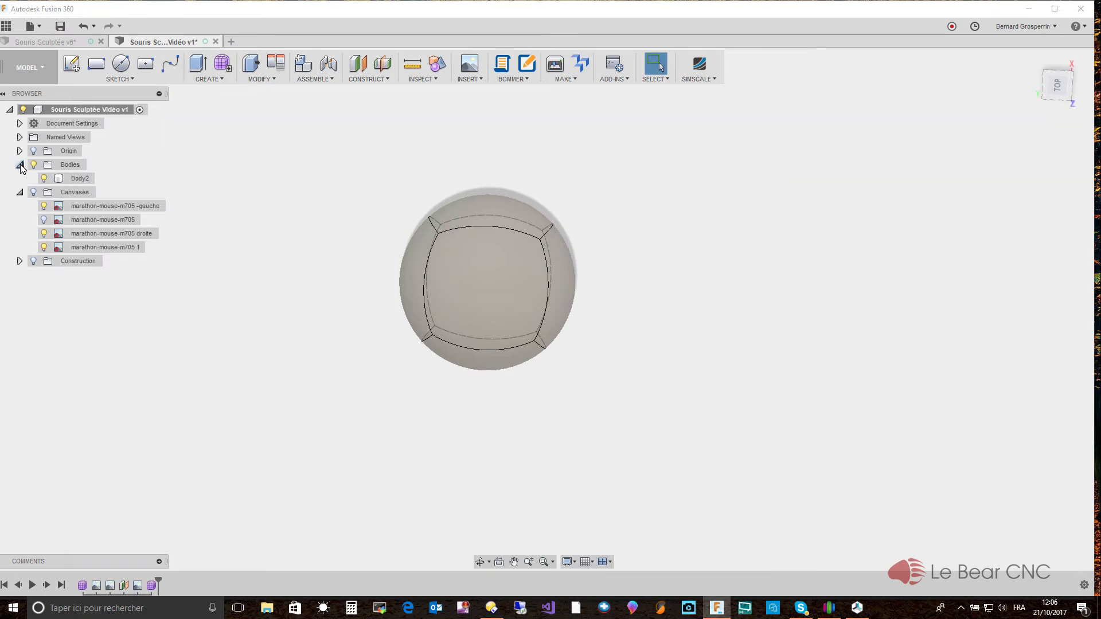
click(79, 180)
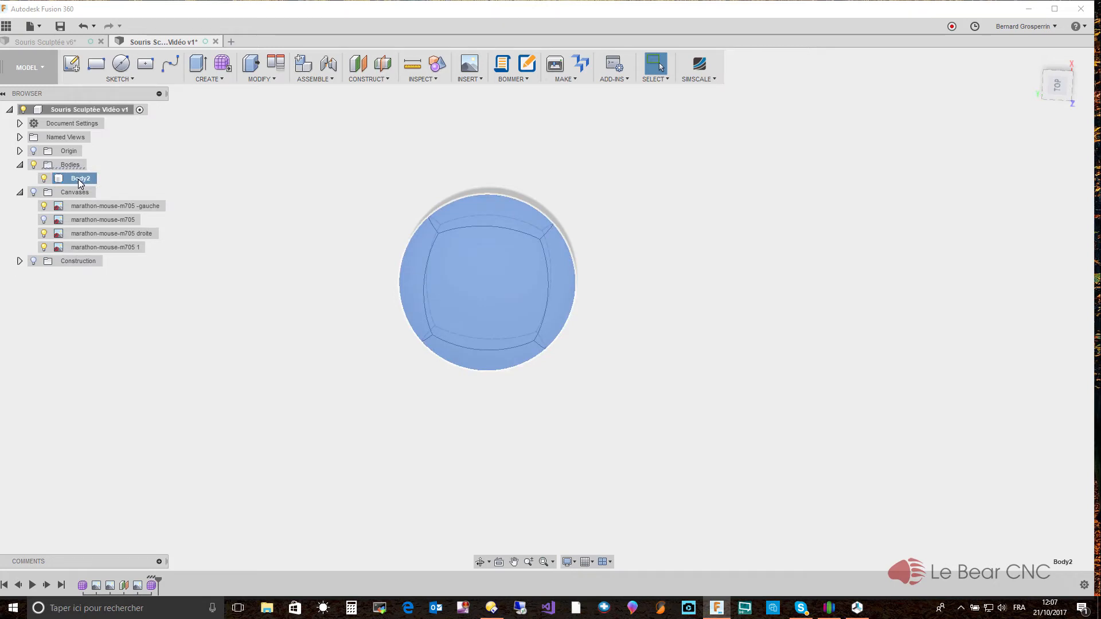
click(82, 586)
right_click(82, 586)
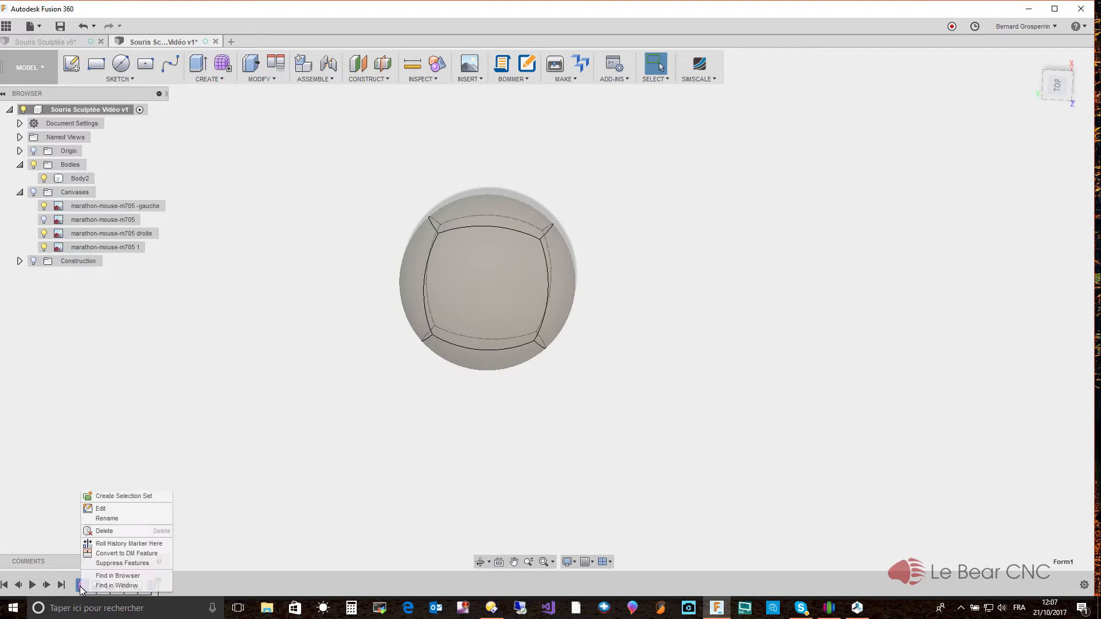
click(103, 532)
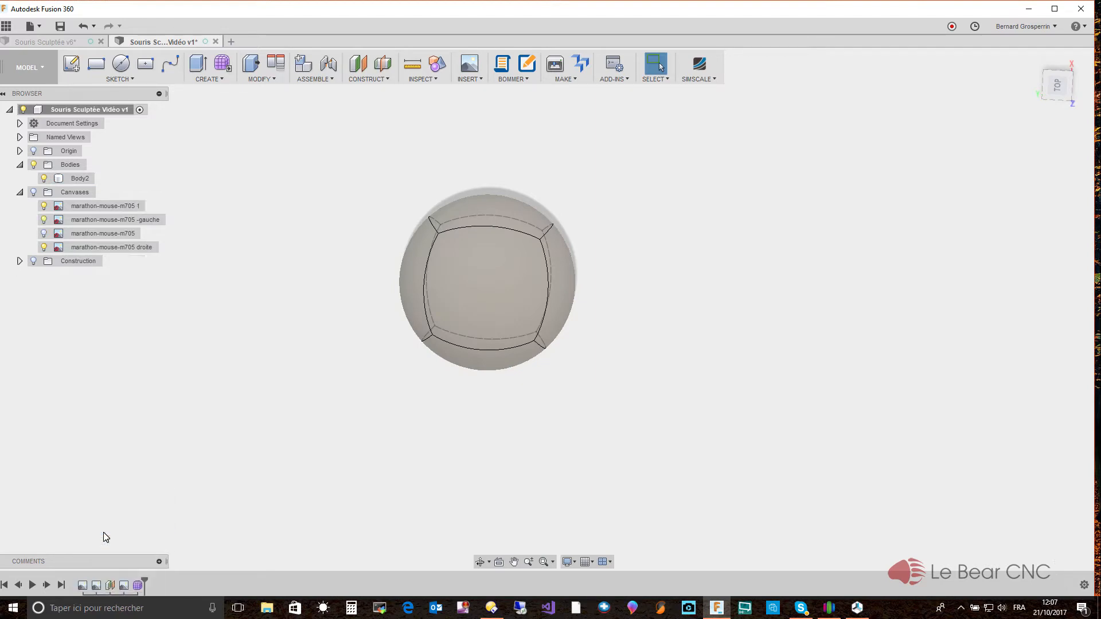
Reopen the remaining sphere form for editing and show the canvases again
click(138, 585)
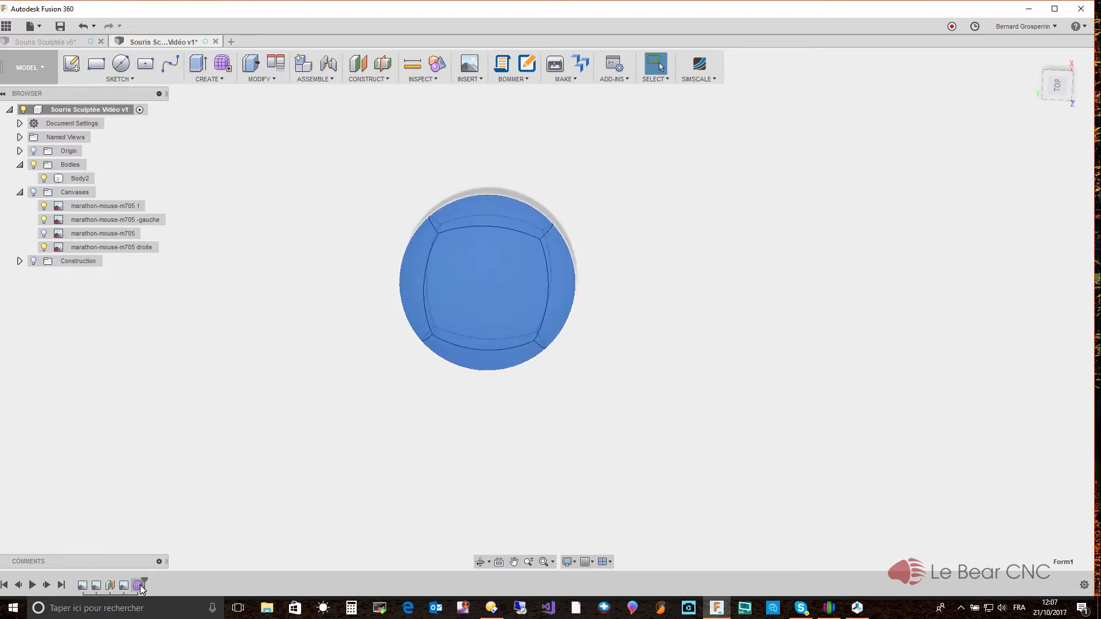
right_click(139, 585)
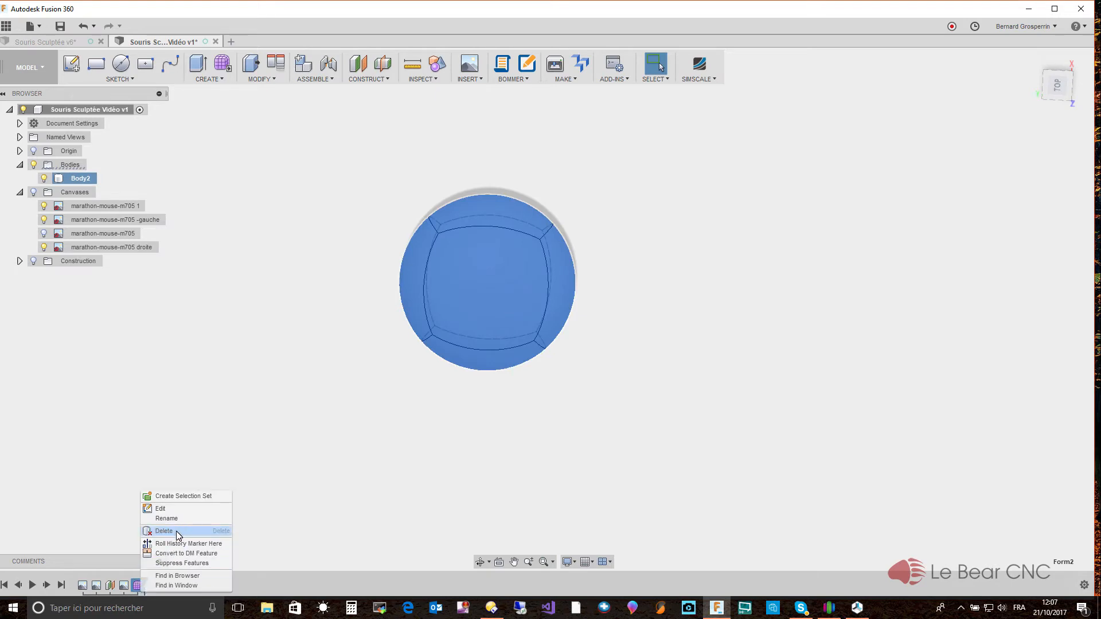
click(161, 508)
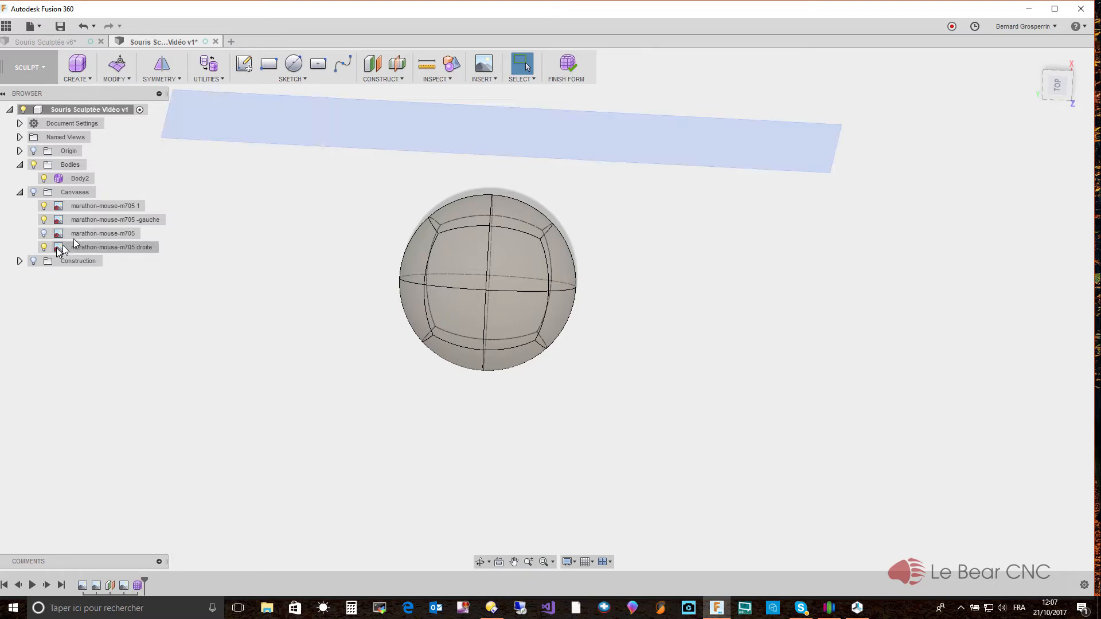
click(46, 221)
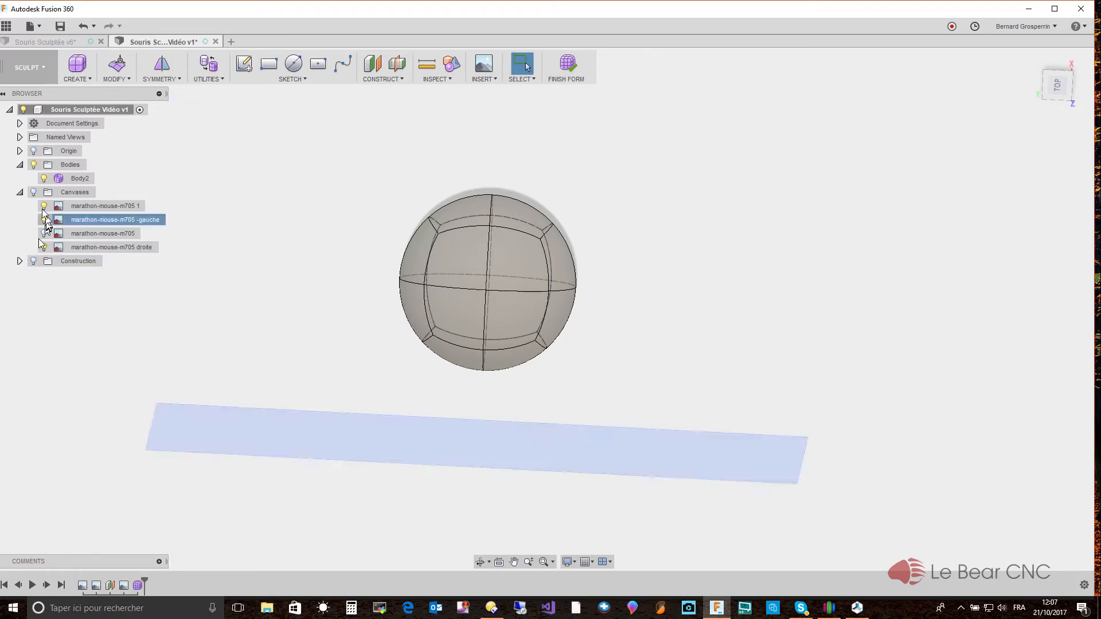
click(34, 193)
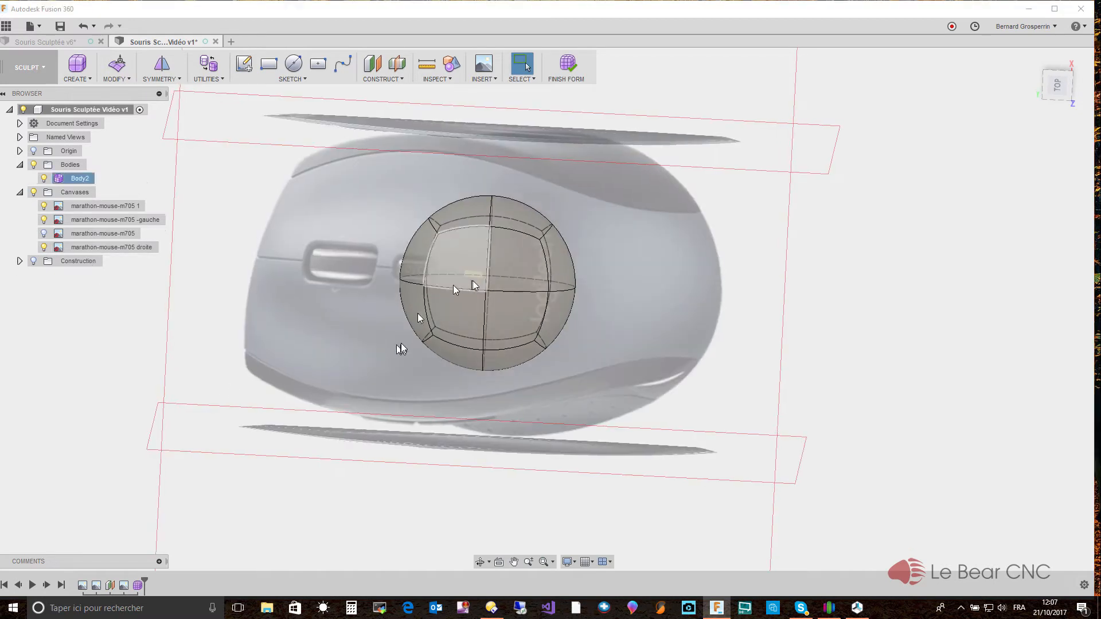
Use Edit Form to move the sphere's four rear faces about 33.58 mm rearward to the mouse's rear outline
drag(591, 247, 559, 333)
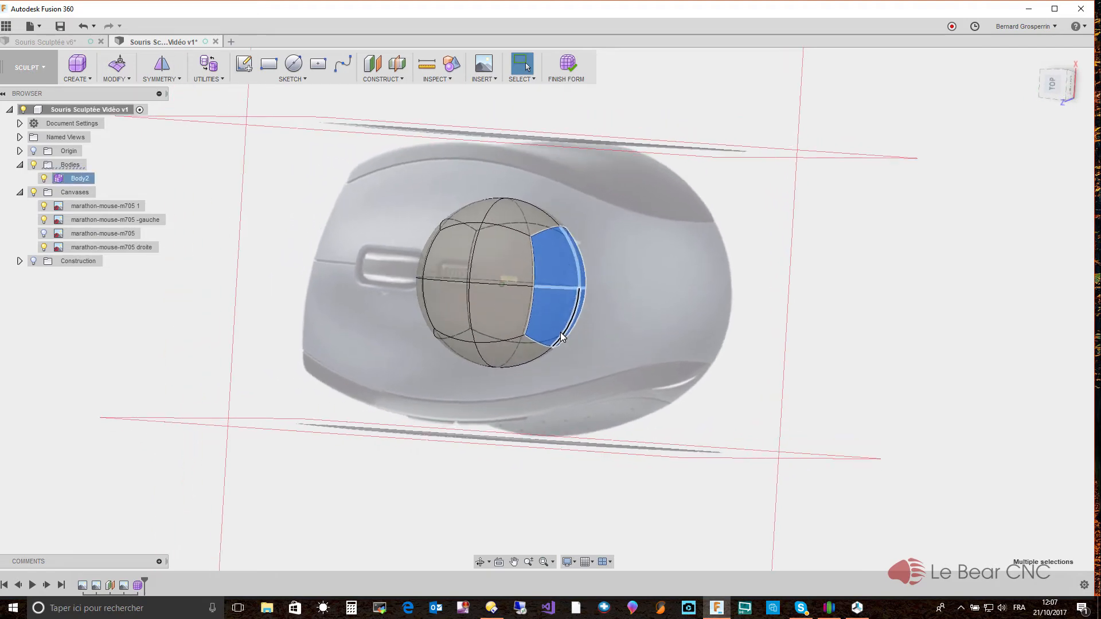
right_click(562, 295)
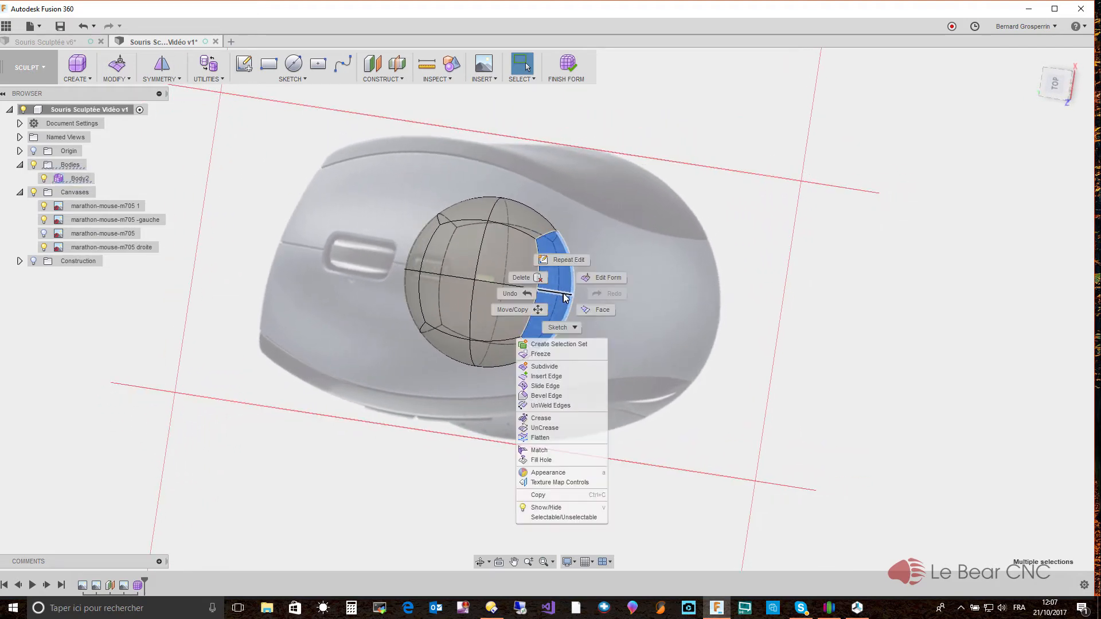
click(603, 277)
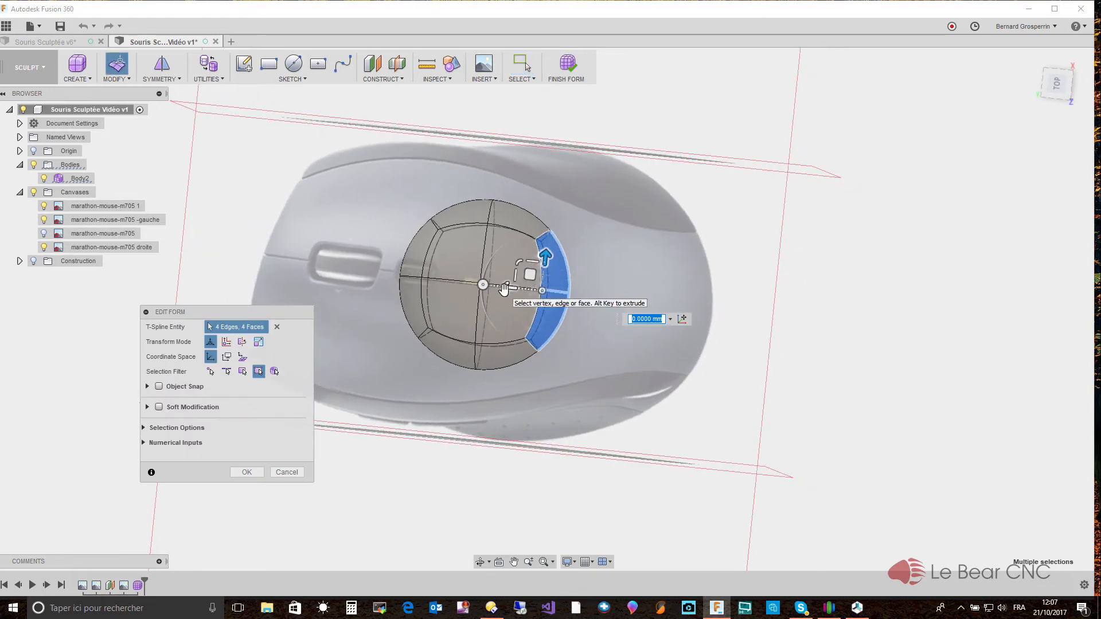
drag(504, 288, 640, 324)
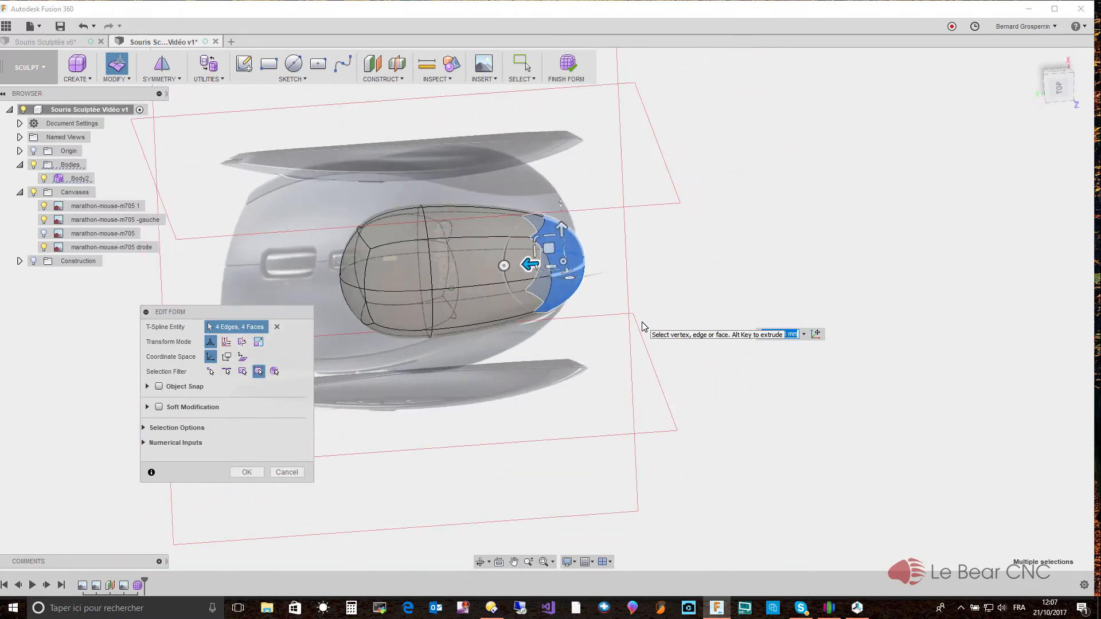
click(1058, 87)
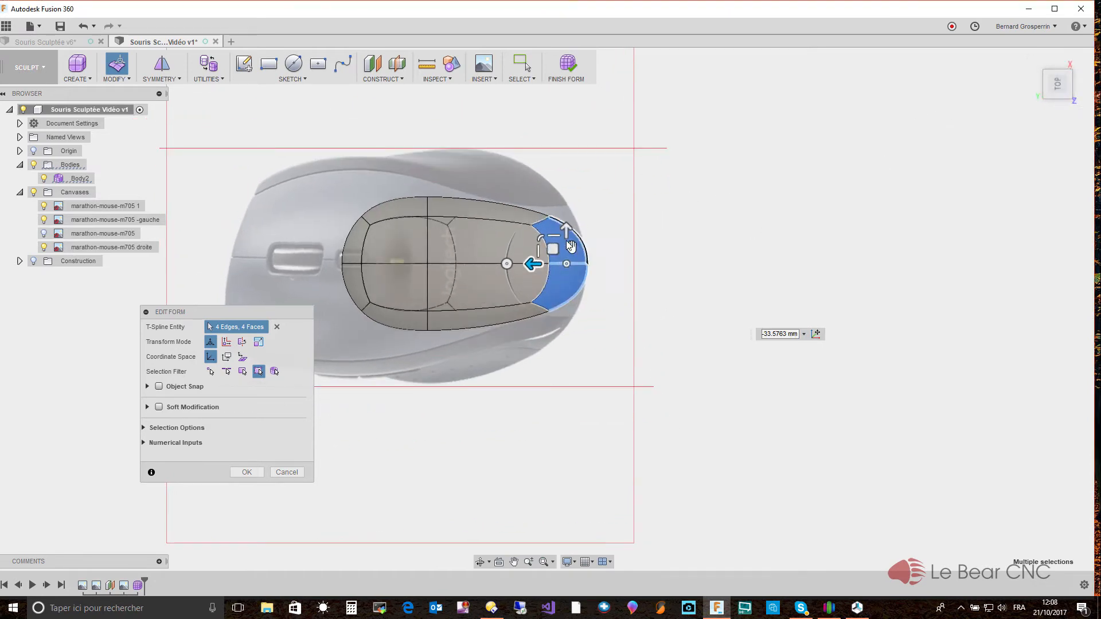
click(249, 471)
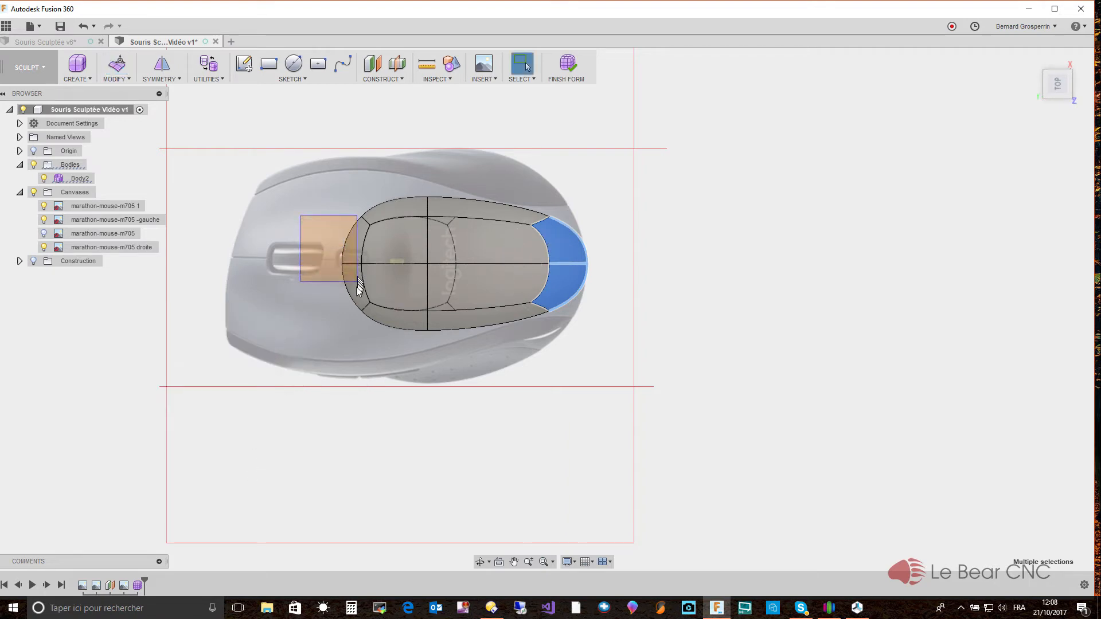
Add internal mirror symmetry along the body's lengthwise centreline, pairing the two adjacent front top faces on either side of it
drag(355, 306, 355, 306)
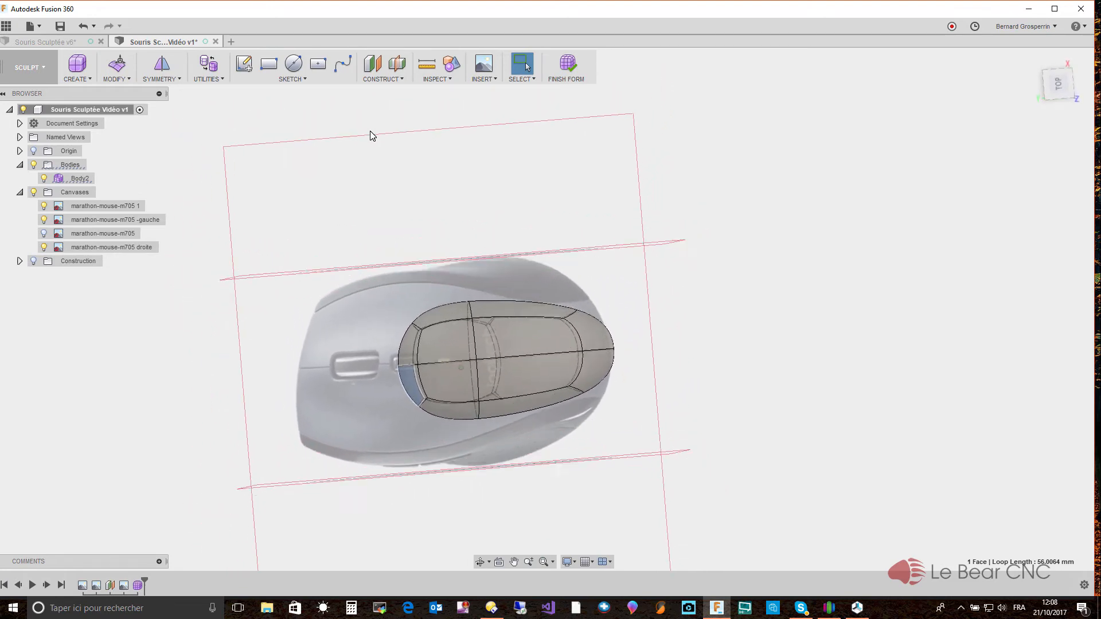
click(163, 67)
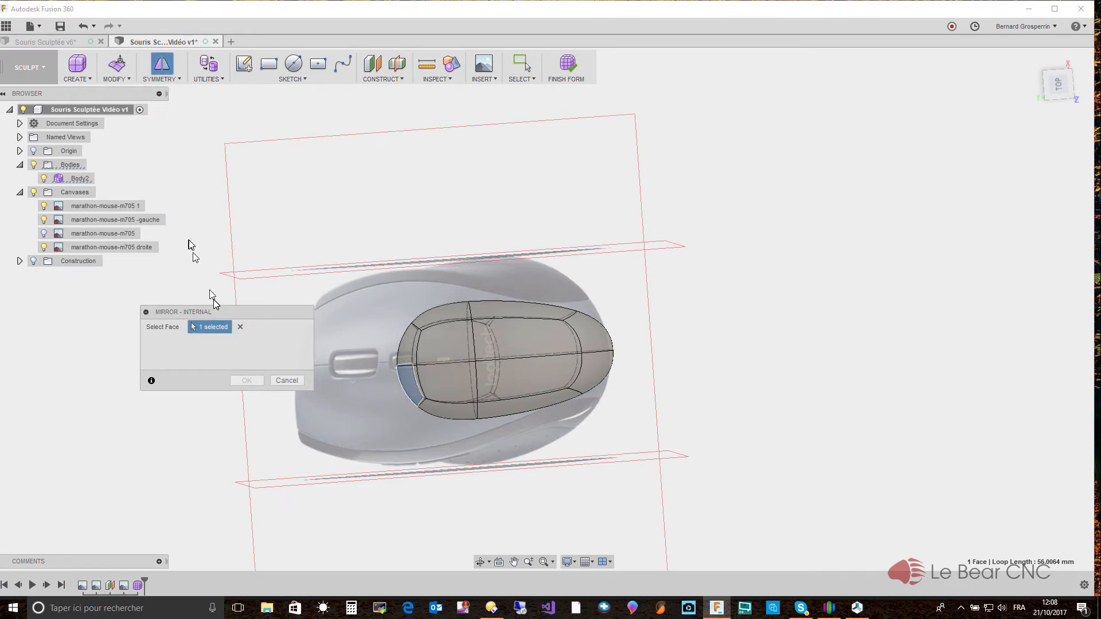
click(429, 378)
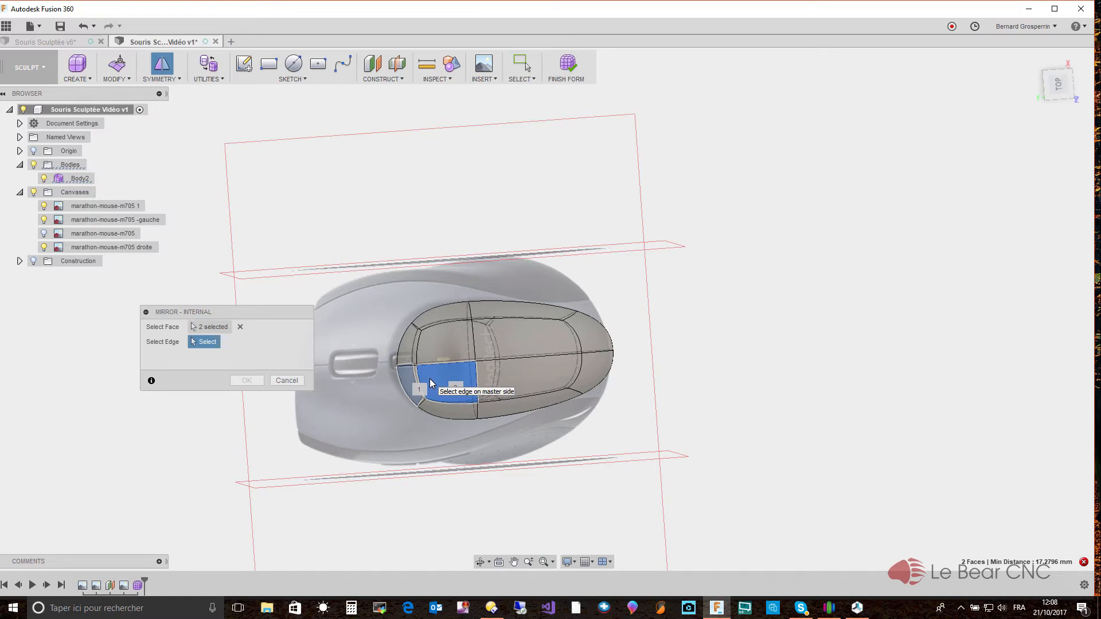
click(240, 327)
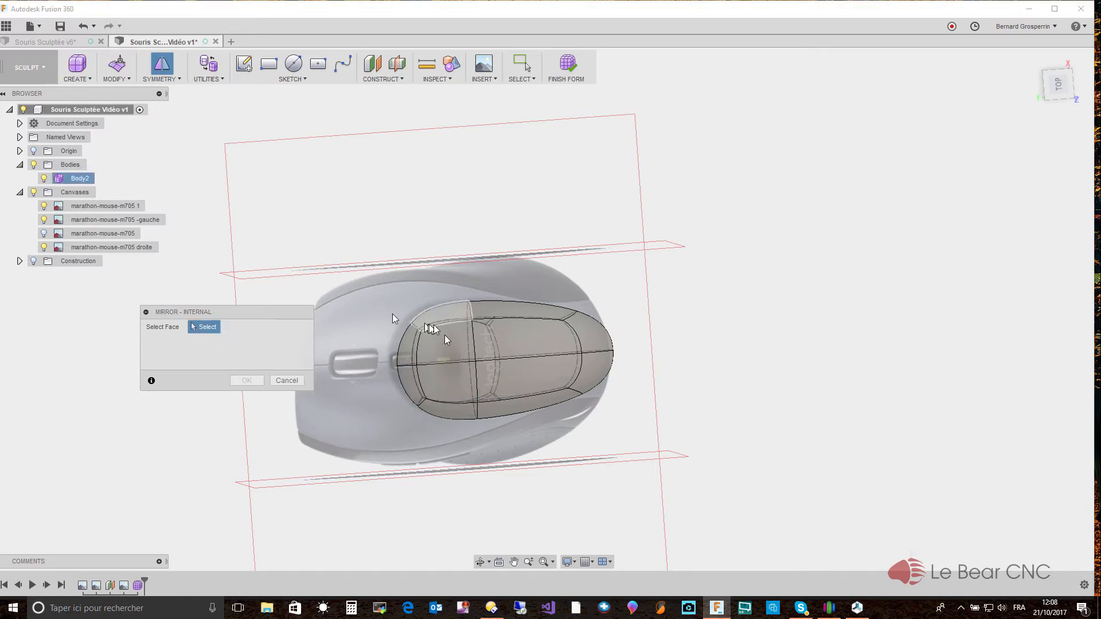
click(442, 383)
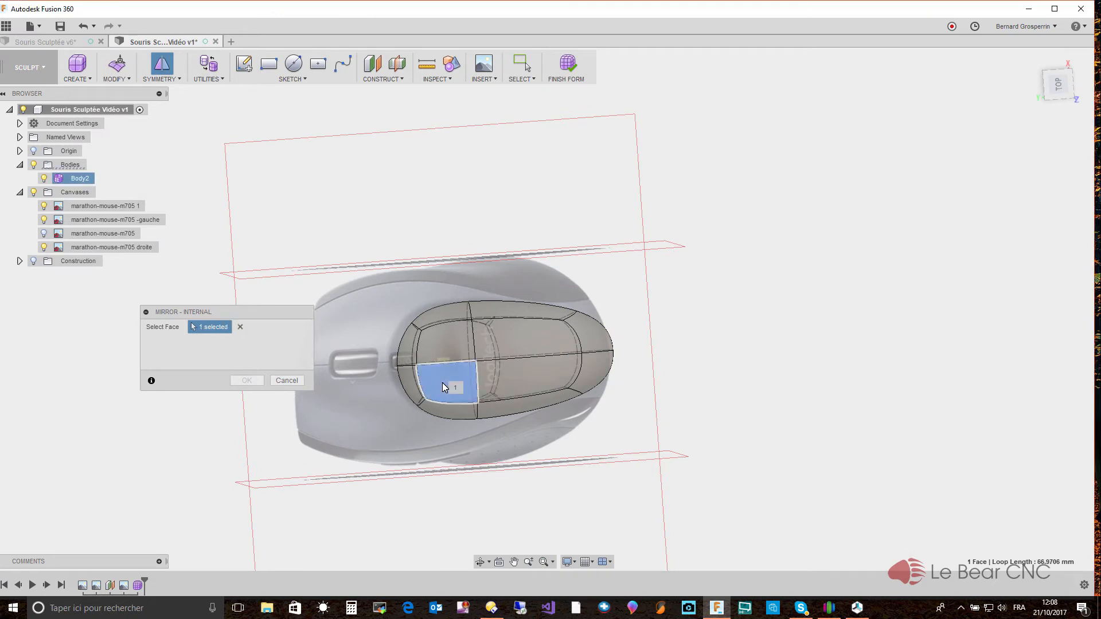
click(445, 340)
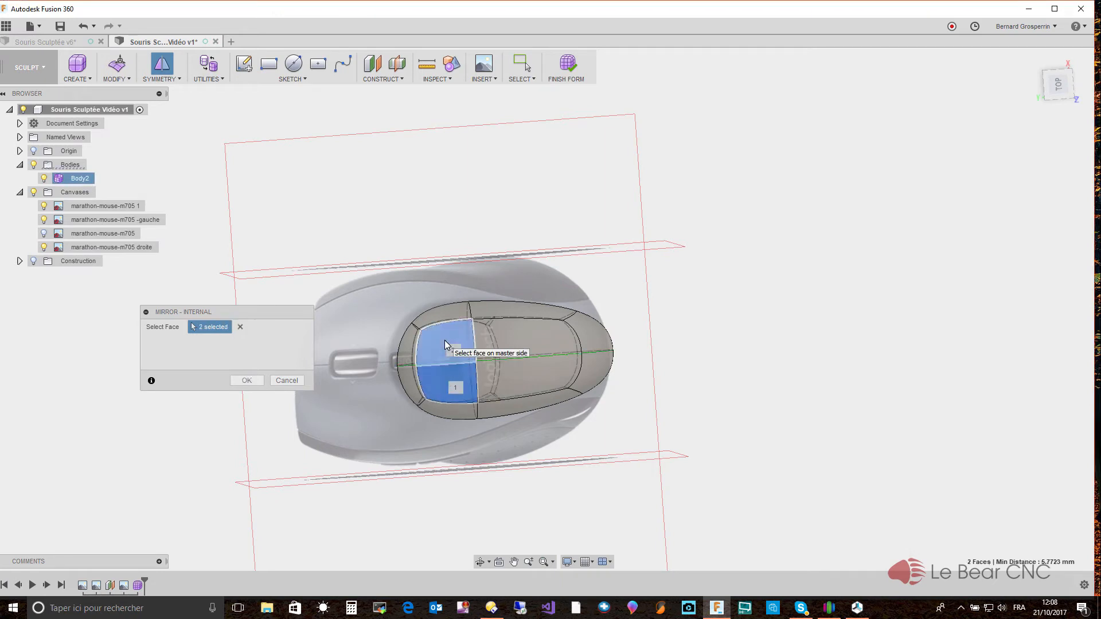
click(250, 380)
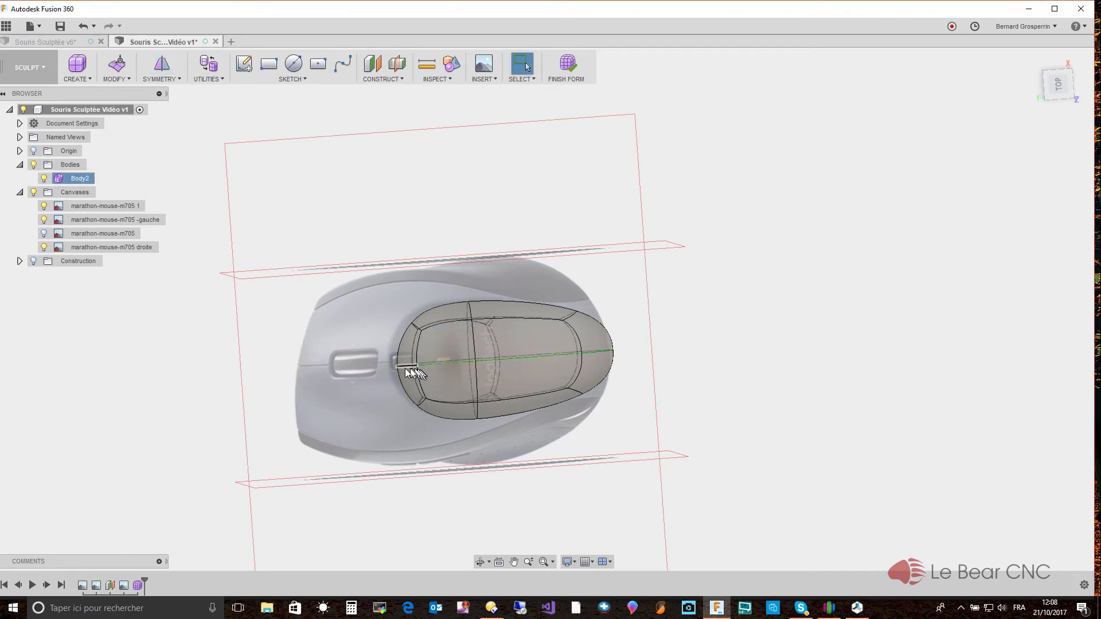
Use Edit Form to move the body's front end faces about 36.93 mm forward toward the mouse's front outline
shift+middle_drag(625, 366, 632, 359)
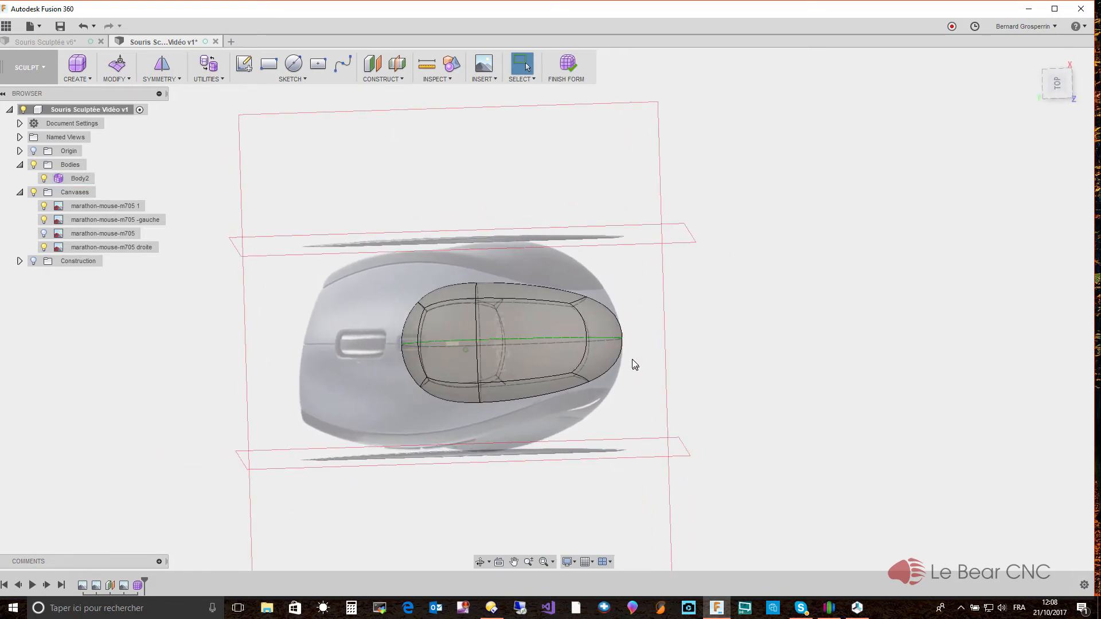
shift+middle_drag(507, 337, 452, 331)
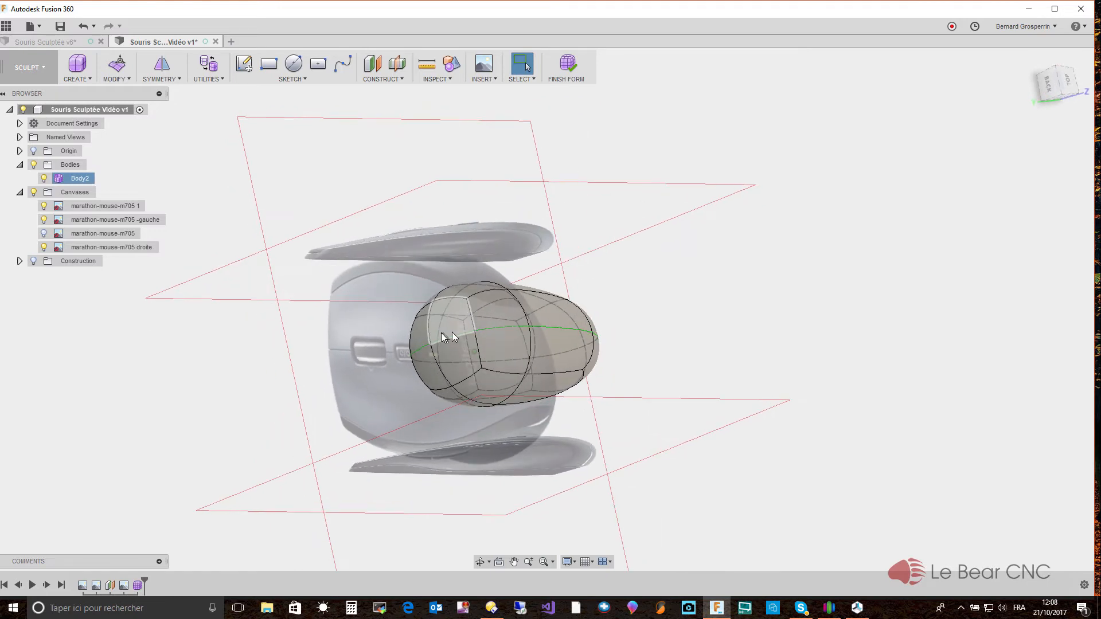
click(425, 365)
shift+click(449, 362)
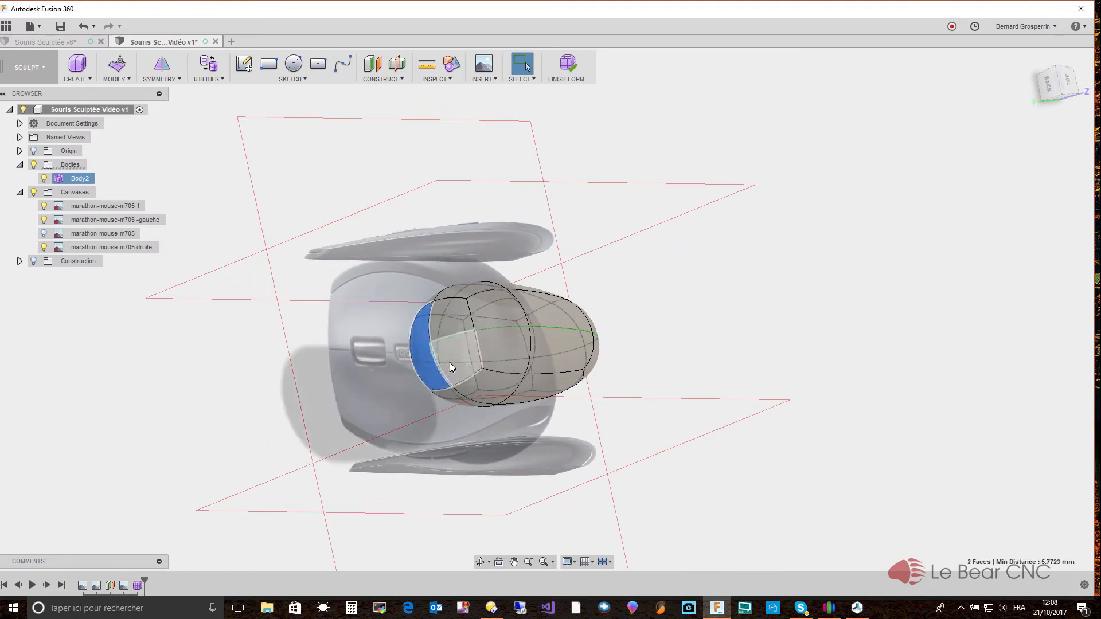
click(450, 363)
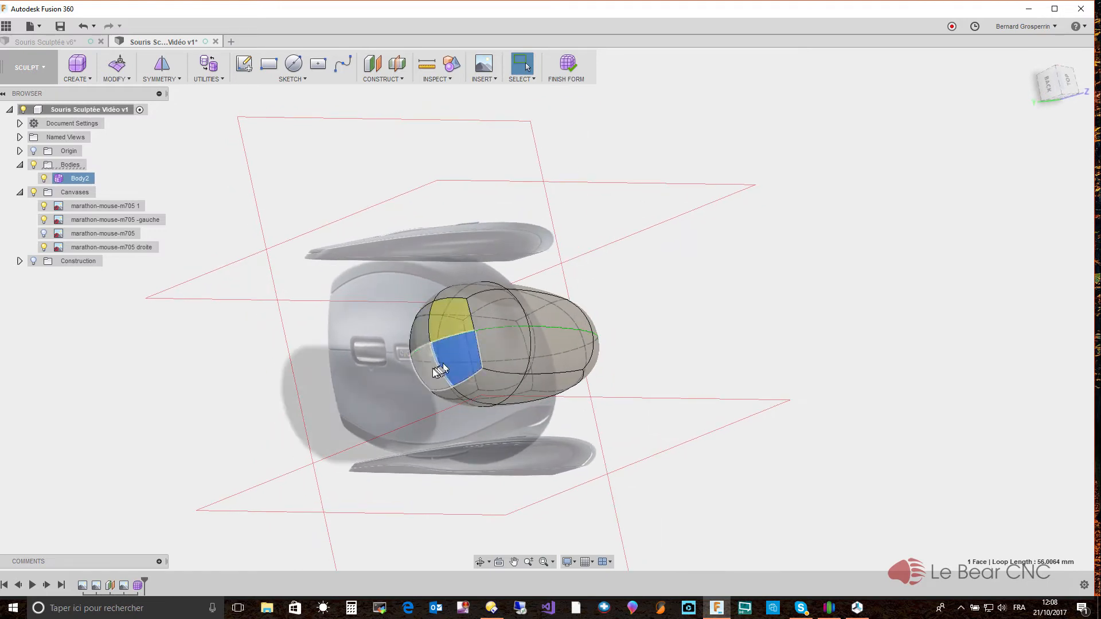
shift+middle_drag(459, 353, 448, 348)
right_click(453, 349)
click(493, 334)
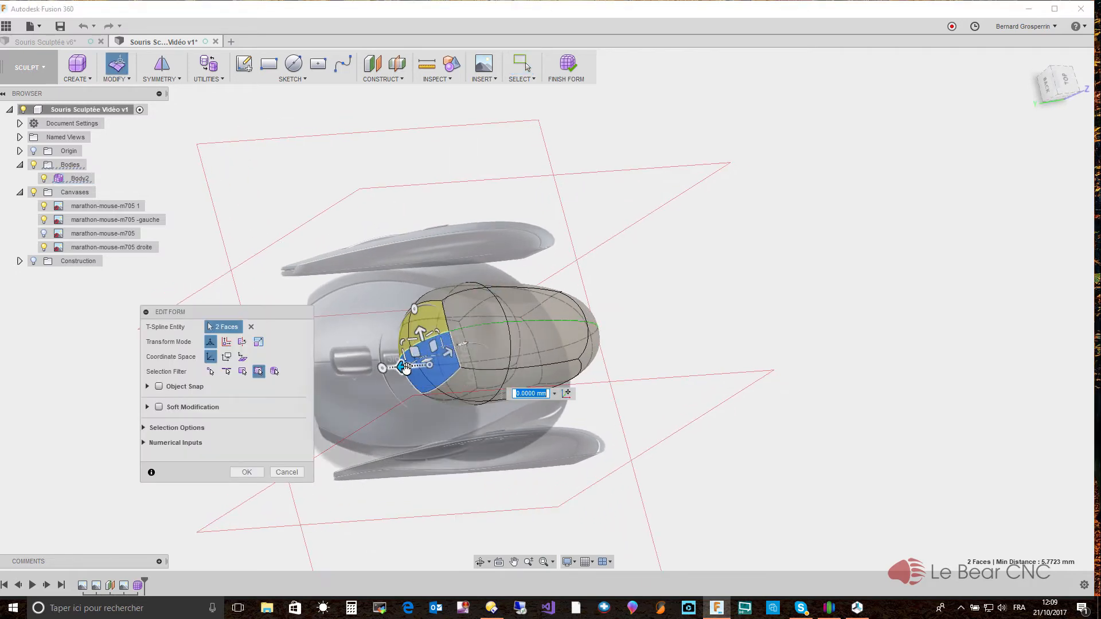
shift+middle_drag(409, 368, 401, 382)
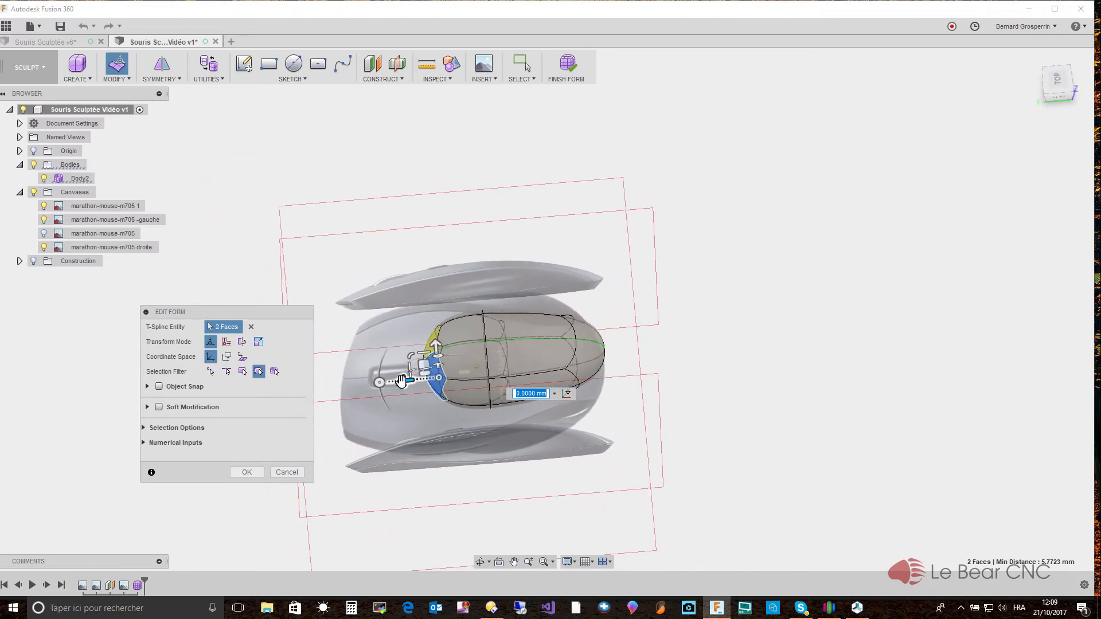
drag(402, 381, 315, 391)
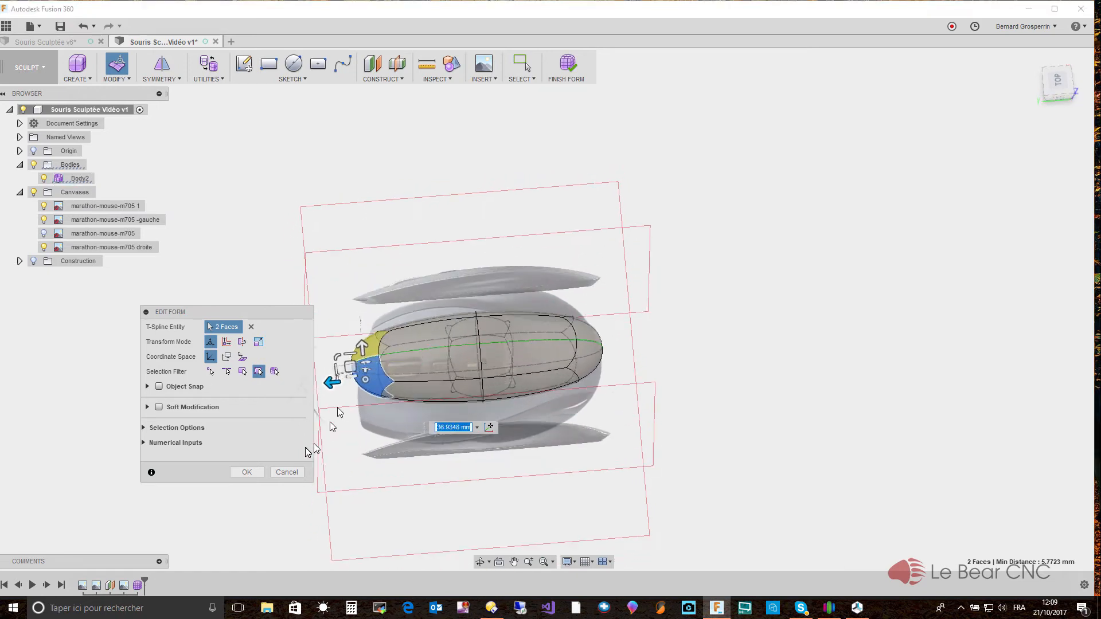
click(248, 472)
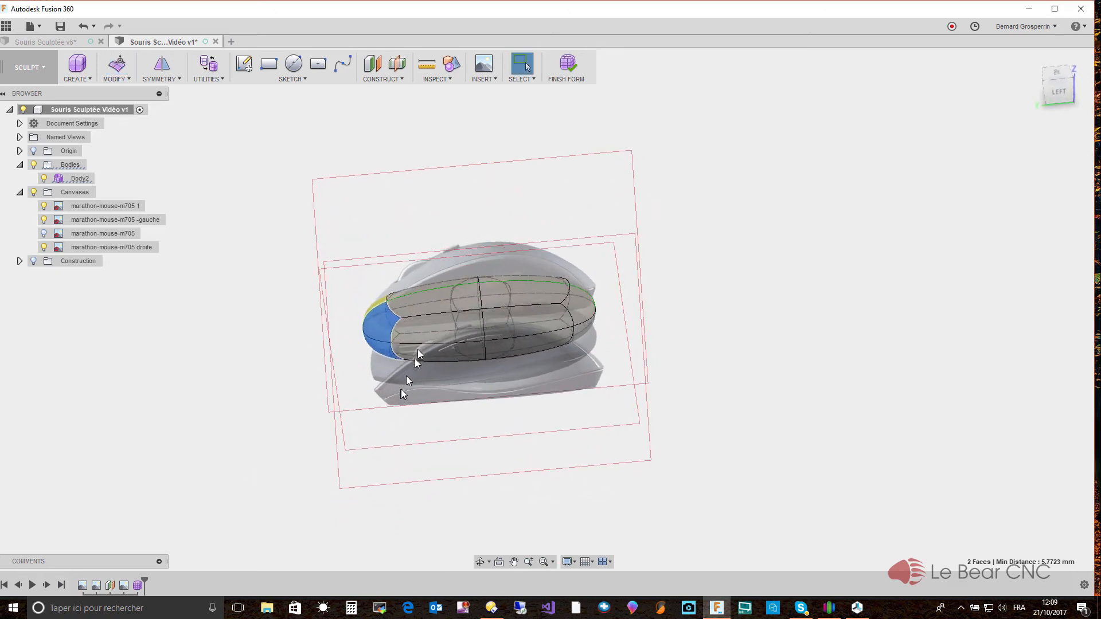
Use Edit Form to move the four faces along one side about 16.1 mm outward toward the mouse's side outline
click(420, 322)
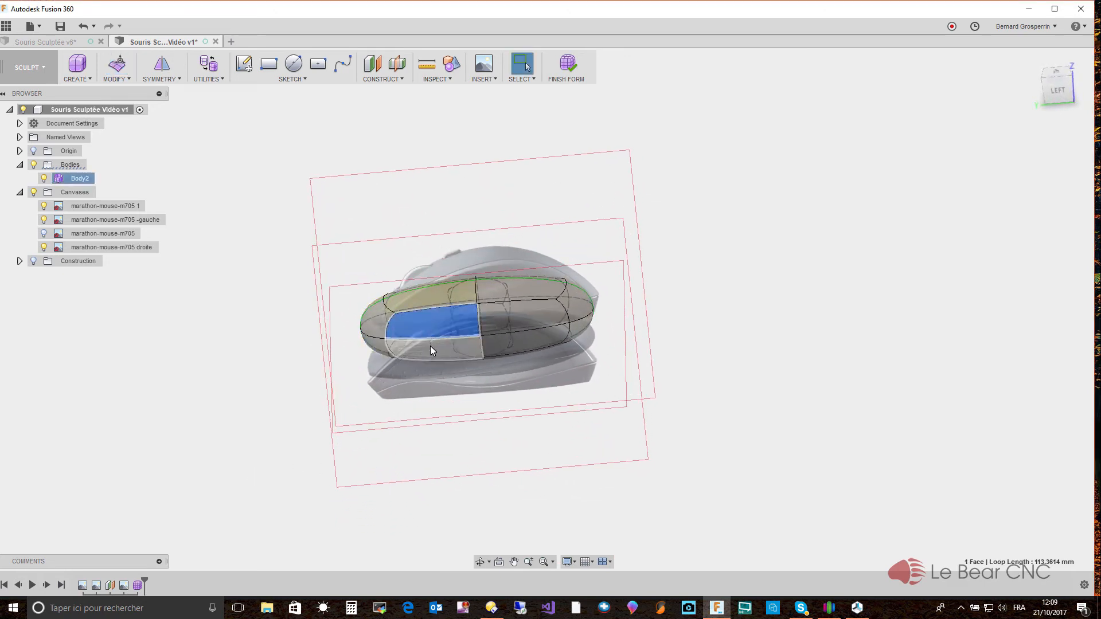
ctrl+click(512, 321)
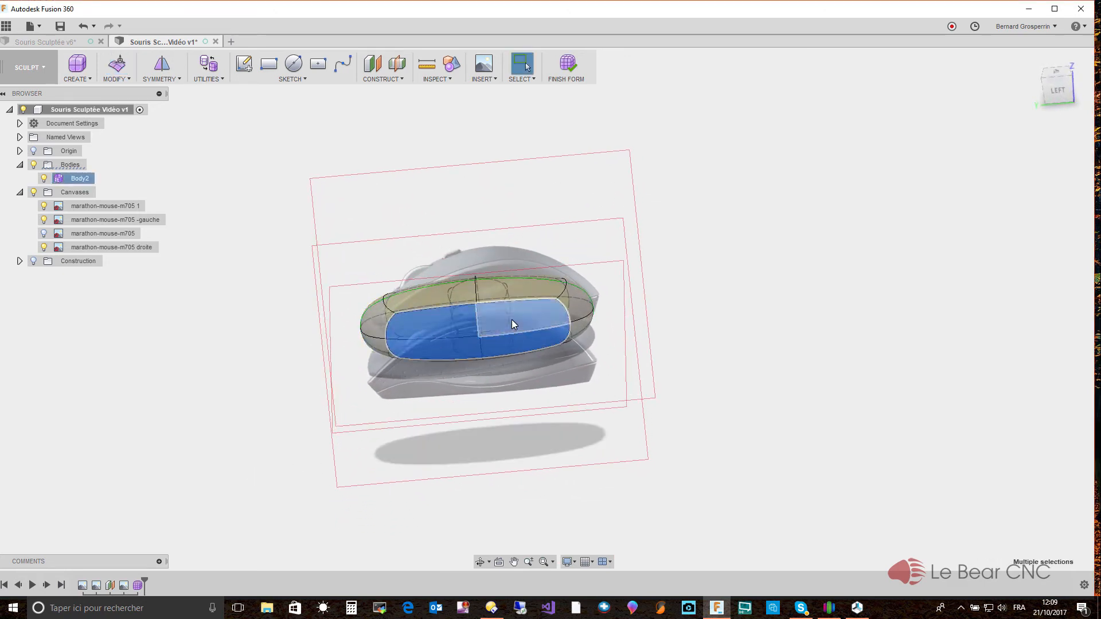
right_click(512, 320)
click(557, 303)
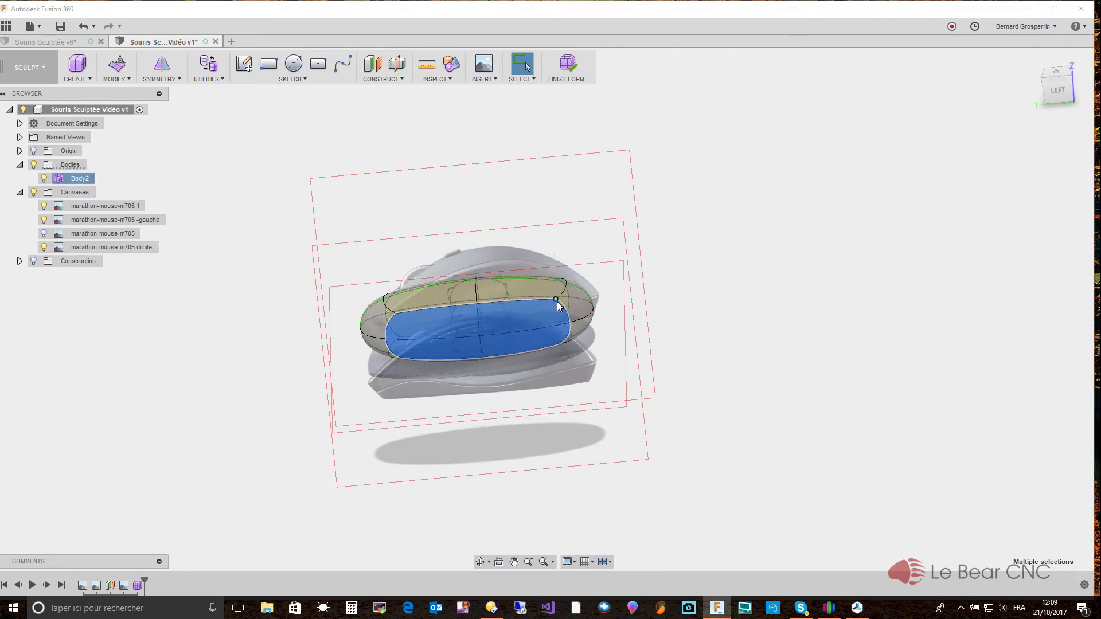
shift+middle_drag(515, 321, 480, 310)
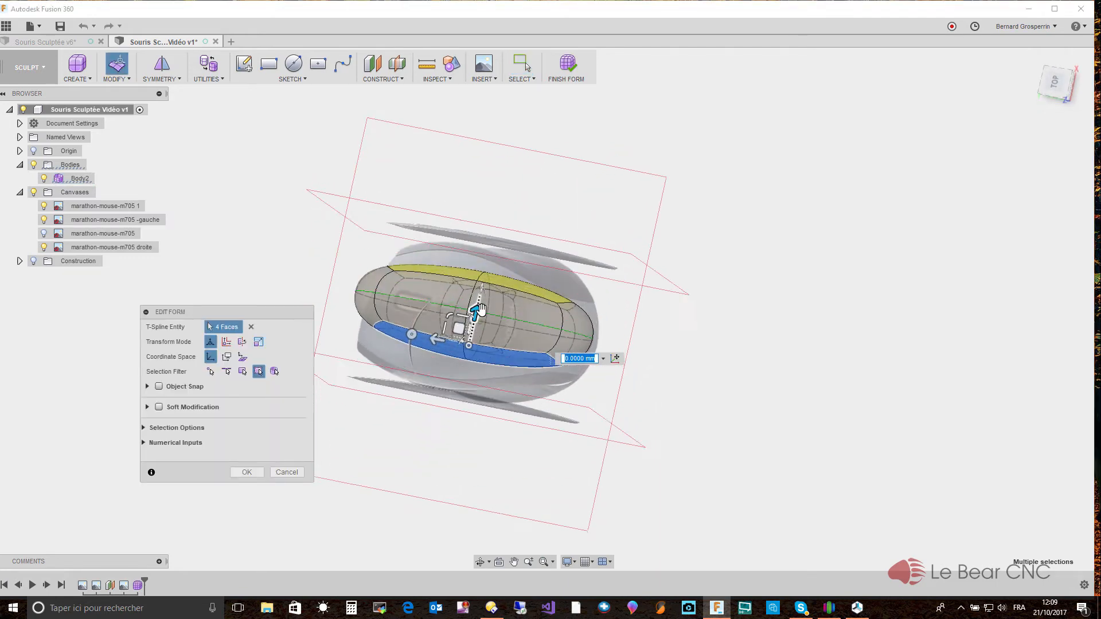
drag(478, 313, 460, 344)
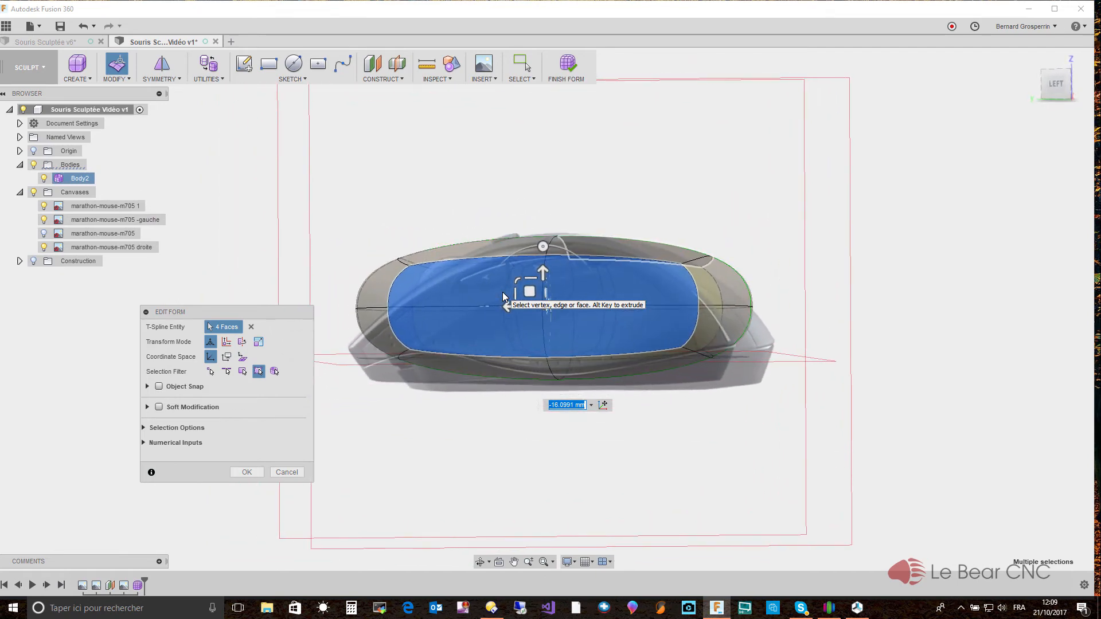
click(498, 170)
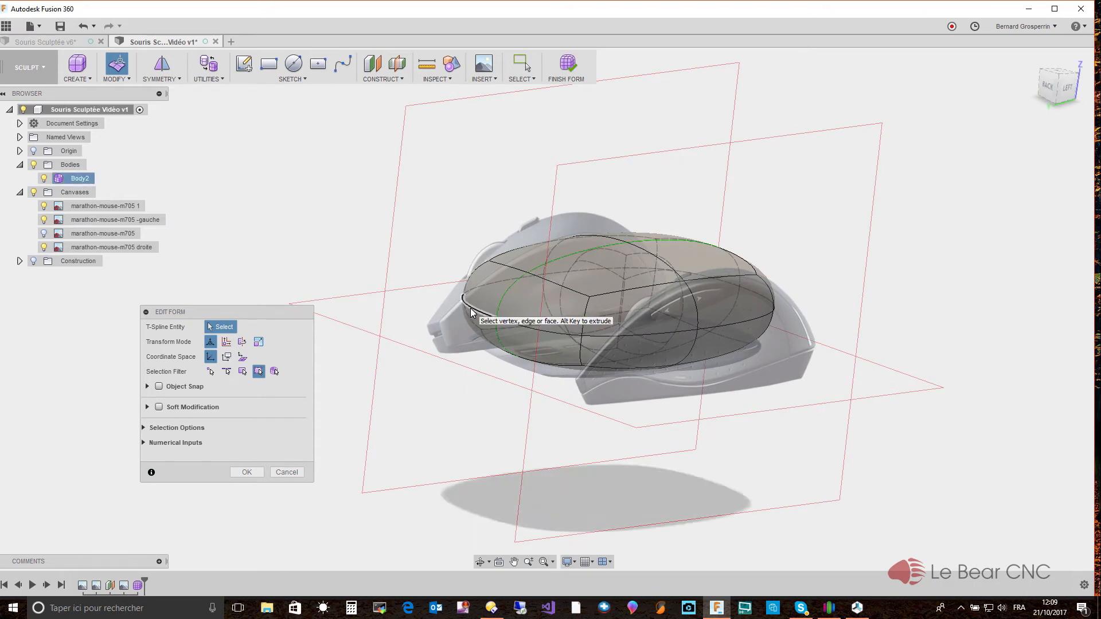
Lower the horizontal edge at the front nose about 23.52 mm and shift it about 2.72 mm rearward to fit the side canvas
click(471, 309)
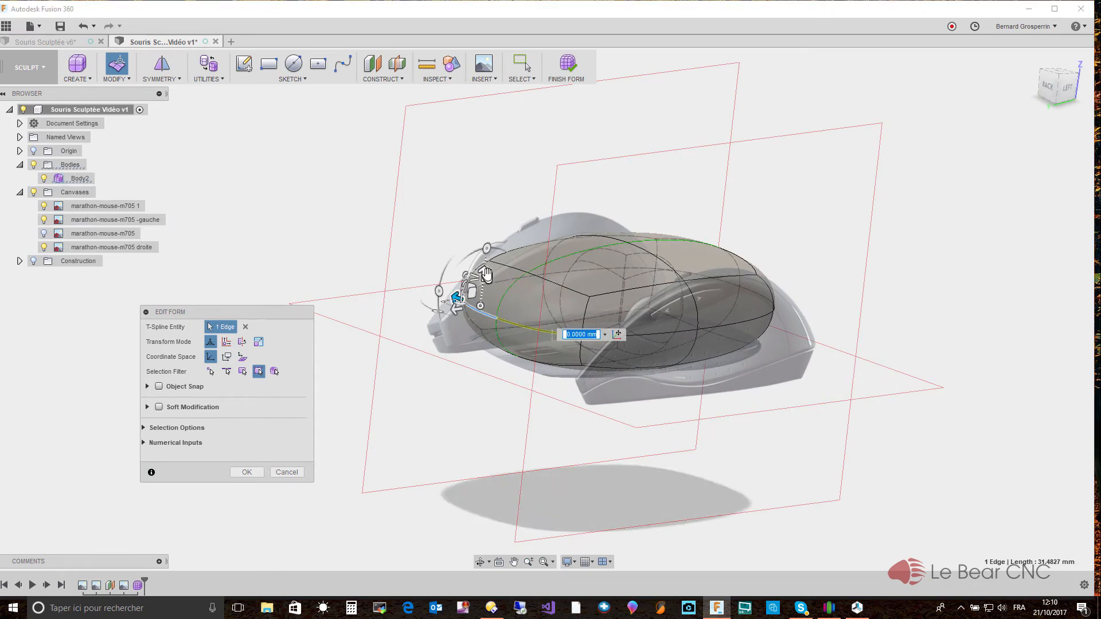
shift+middle_drag(486, 276, 473, 280)
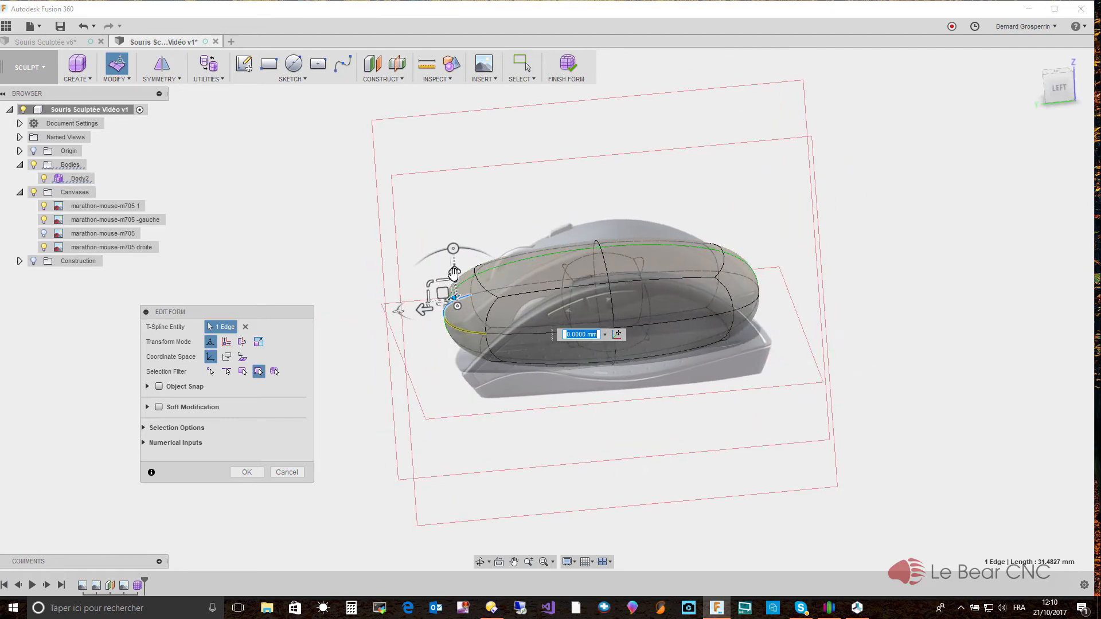
drag(453, 274, 450, 338)
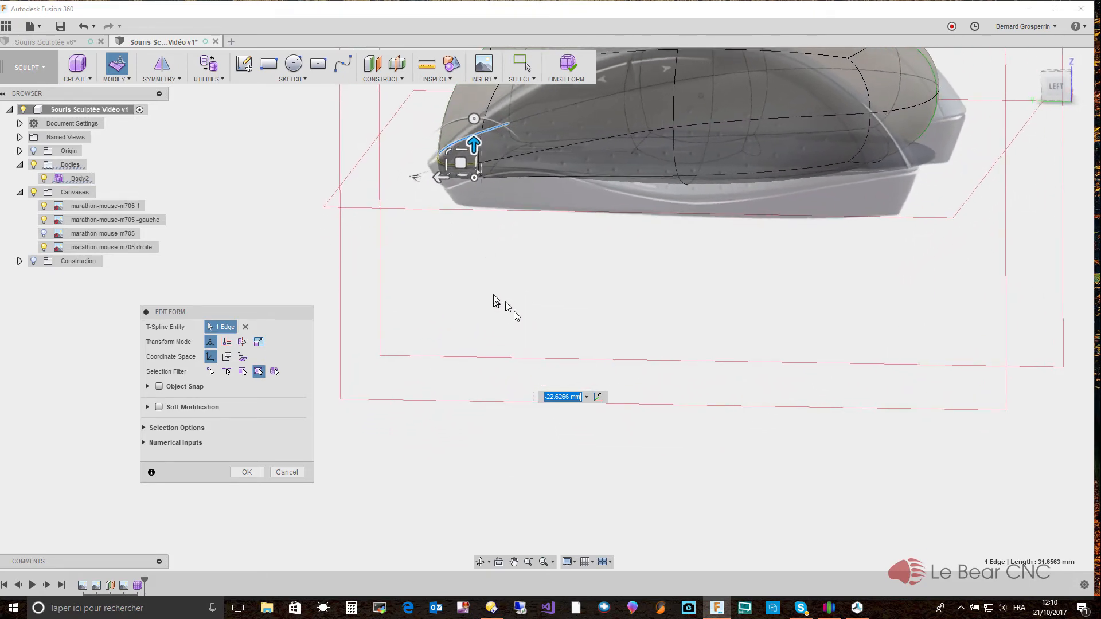
drag(474, 145, 474, 151)
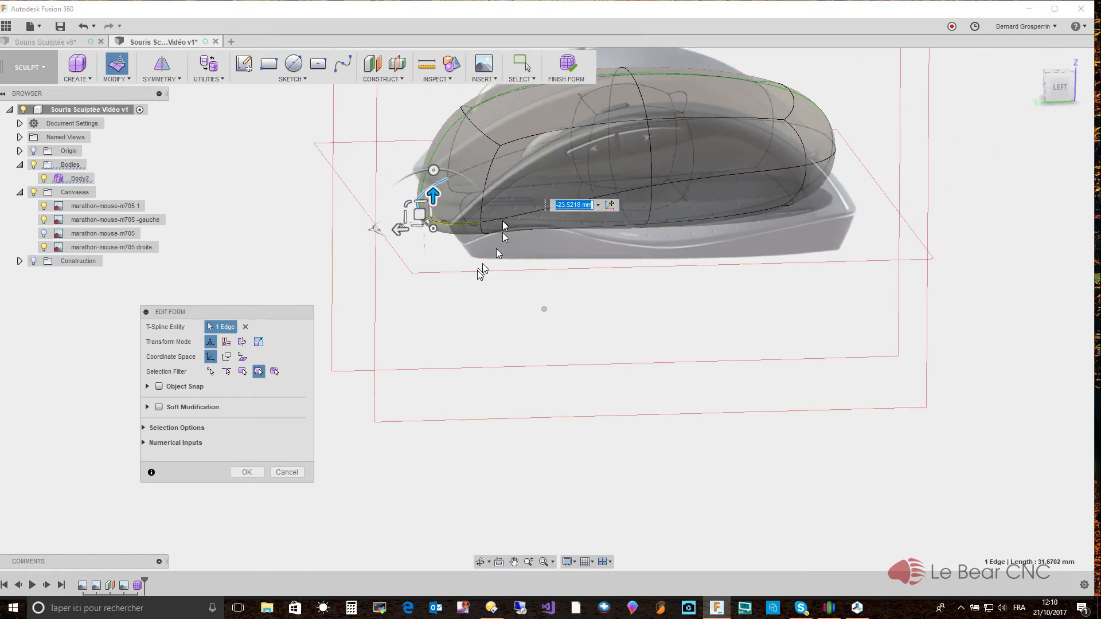
click(1063, 89)
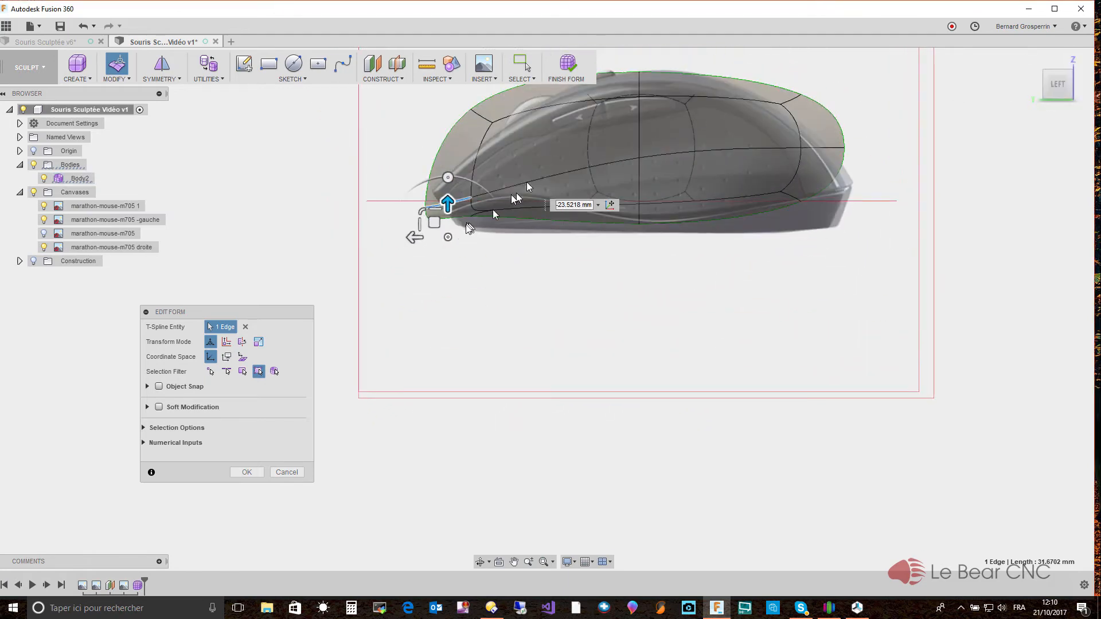
drag(414, 237, 419, 240)
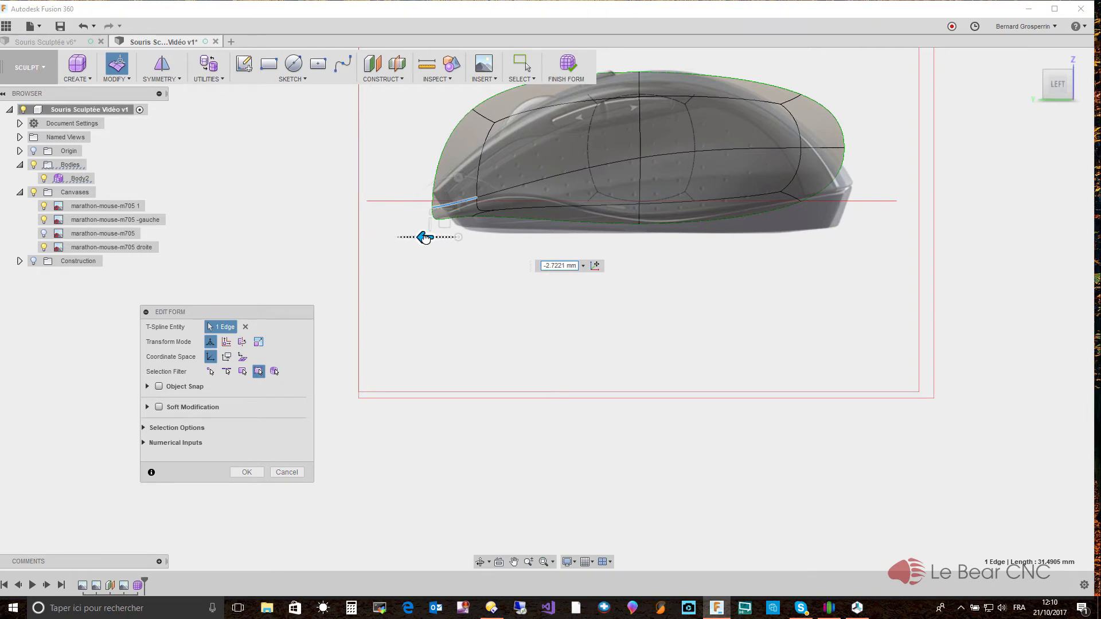
click(290, 193)
Scale the upper front end face and the adjoining front top face together by a factor of about 1.05
shift+middle_drag(290, 193, 344, 180)
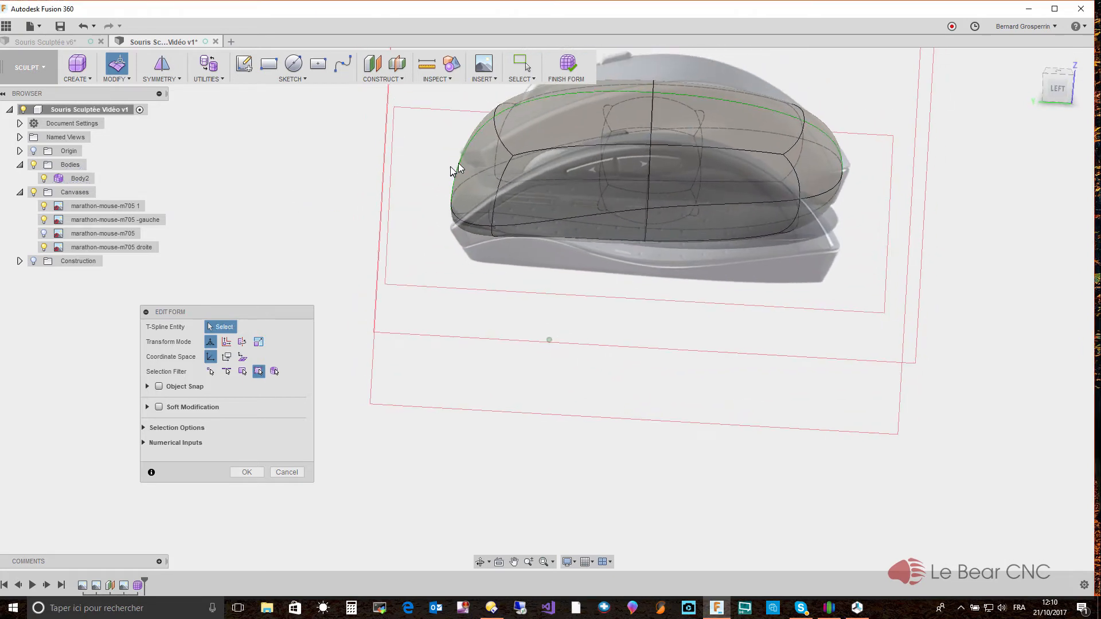
shift+middle_drag(457, 167, 477, 167)
click(479, 163)
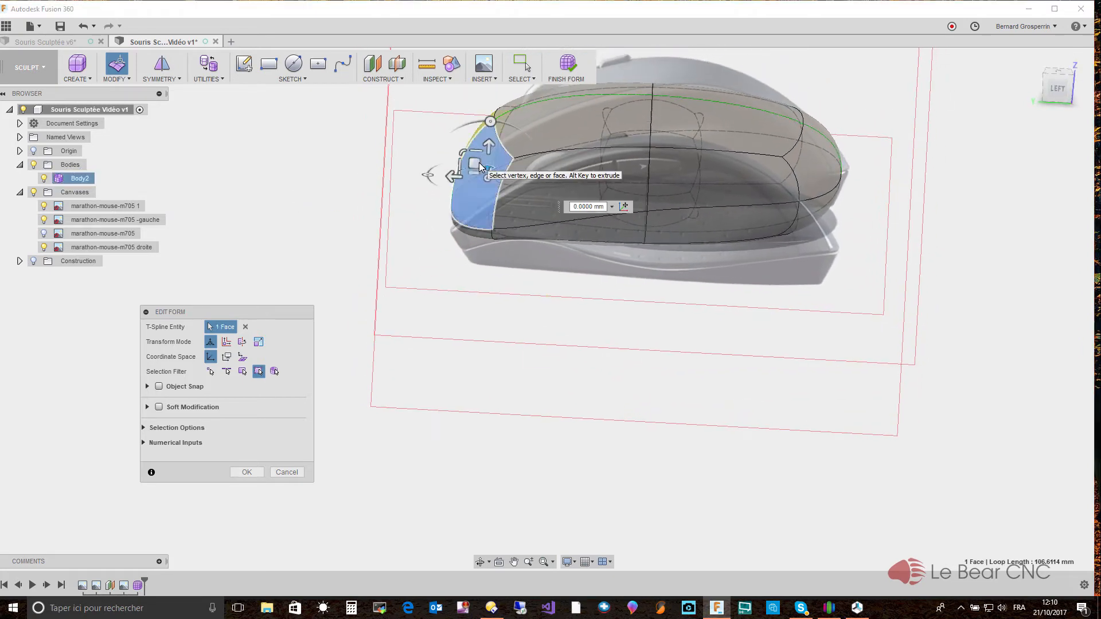
shift+click(540, 117)
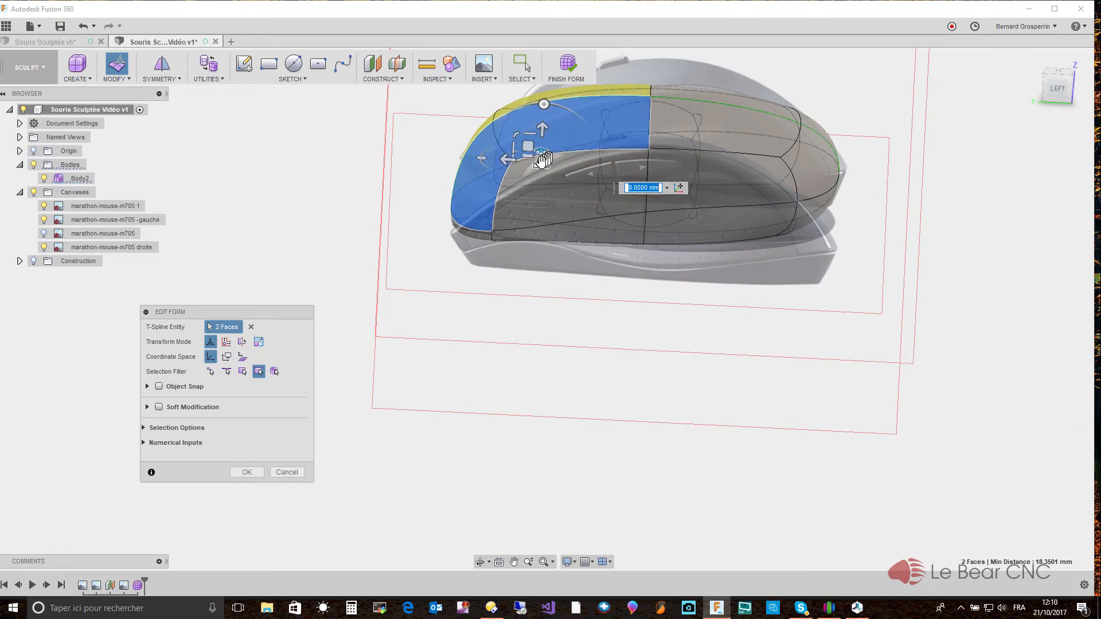
drag(541, 163, 542, 163)
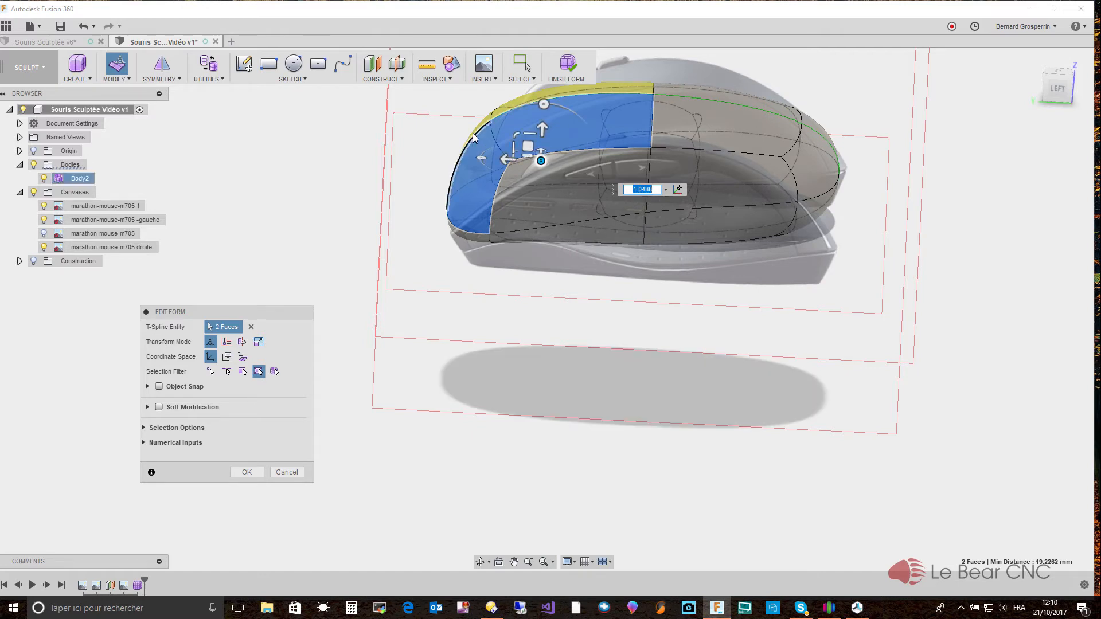
shift+middle_drag(478, 139, 359, 121)
click(357, 129)
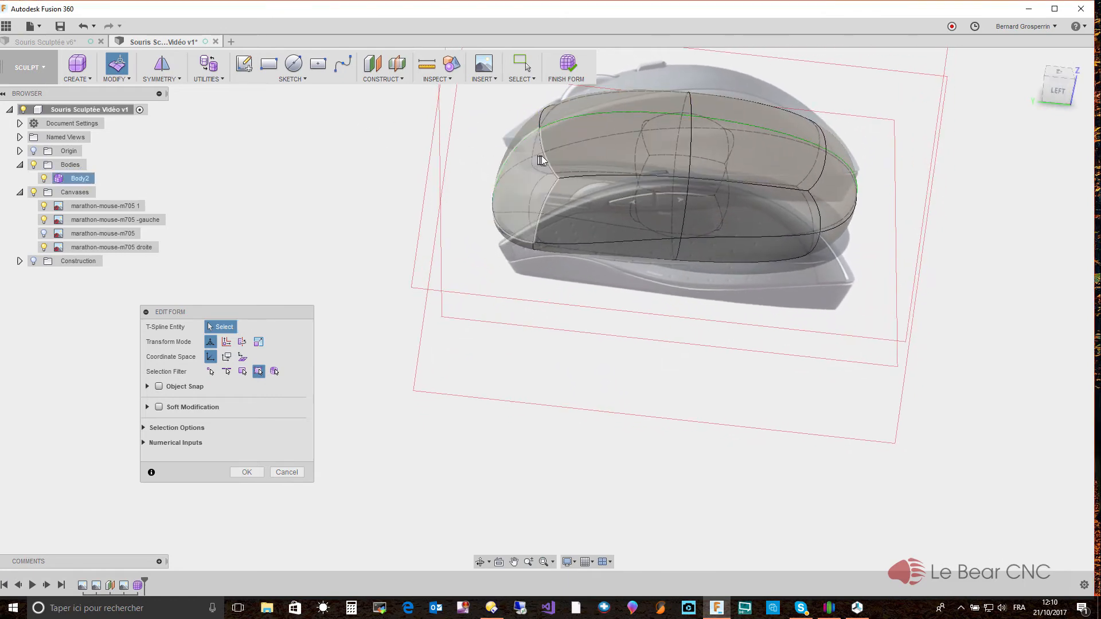
Lower the transverse edge between the front end face and the top face about 10.14 mm toward the side canvas profile
click(542, 159)
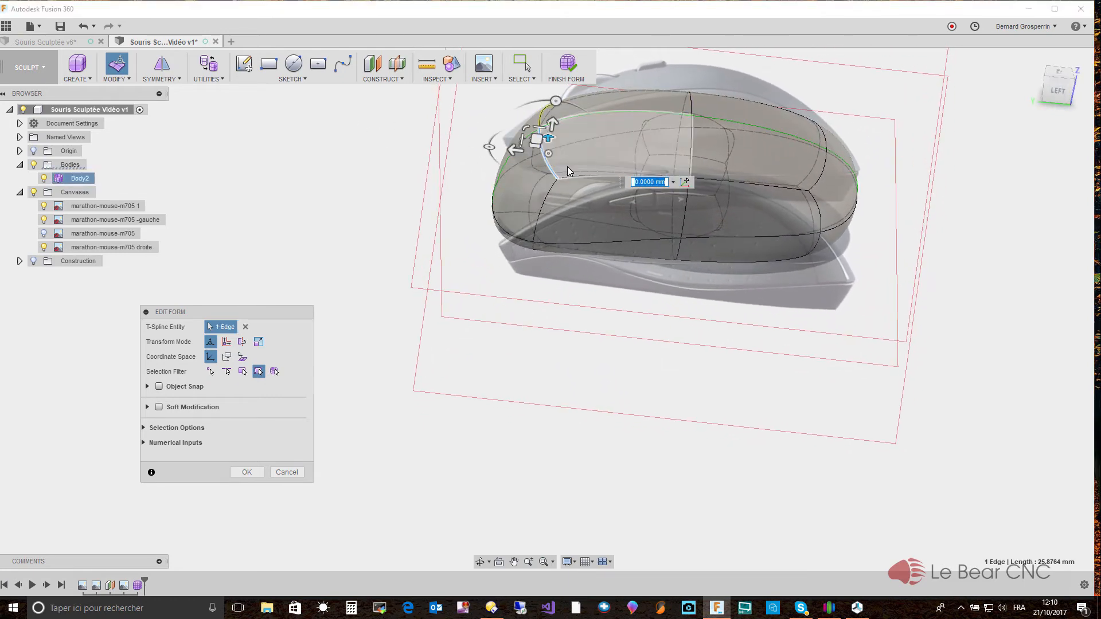
middle_drag(566, 160, 560, 188)
drag(554, 168, 547, 199)
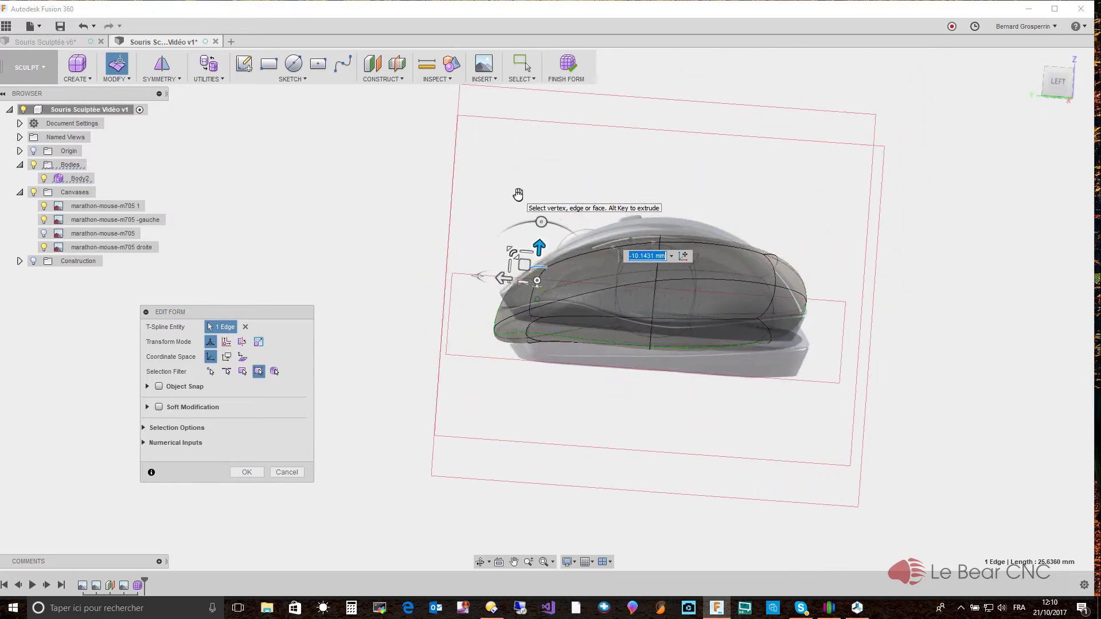
shift+middle_drag(518, 195, 530, 201)
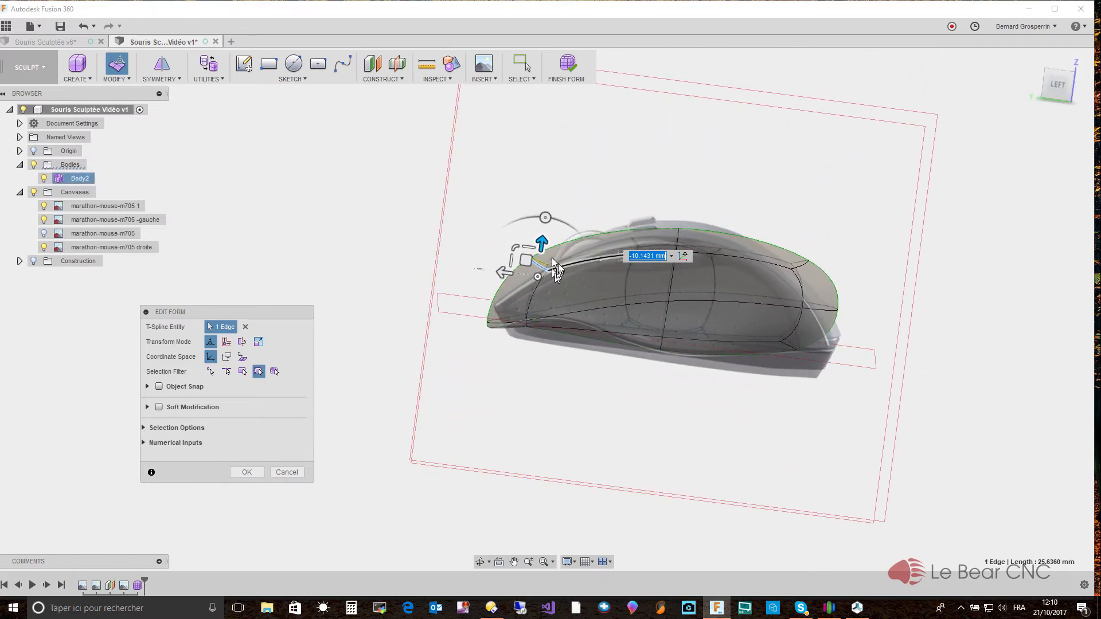
Lower the transverse edge between the front end face and the top face further, to a total drop of about 18.9 mm
drag(539, 243, 531, 273)
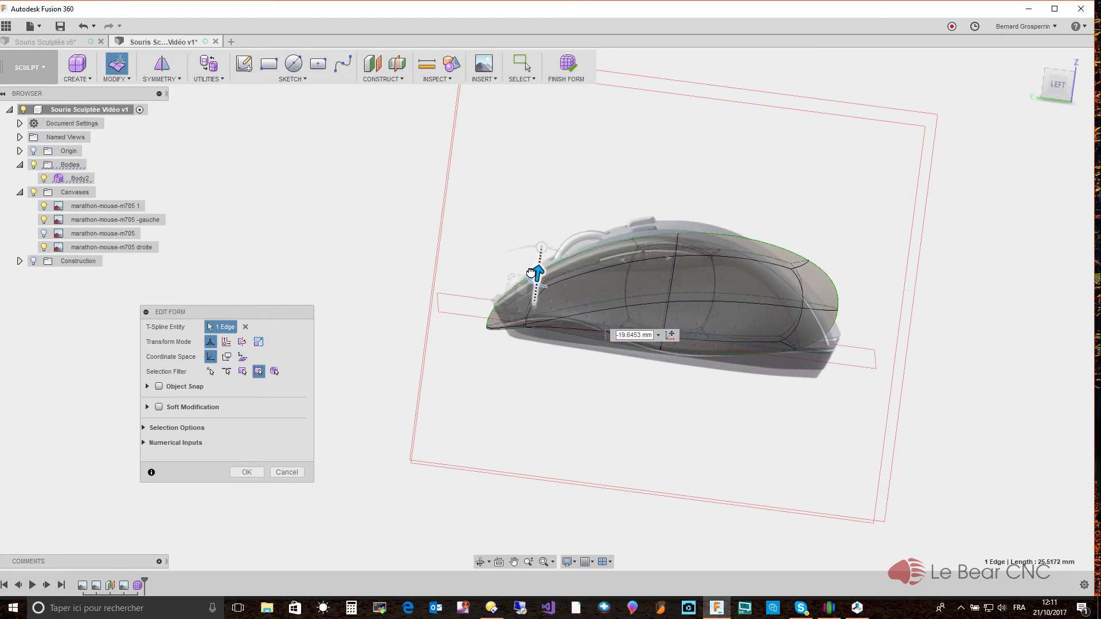
shift+middle_drag(532, 273, 634, 188)
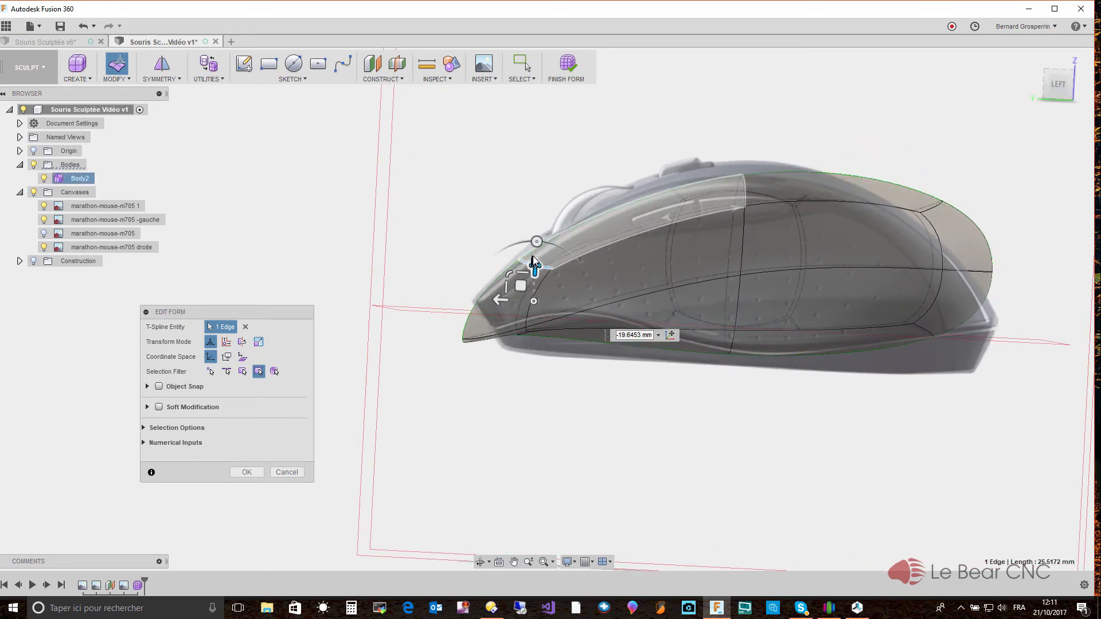
drag(534, 265, 534, 259)
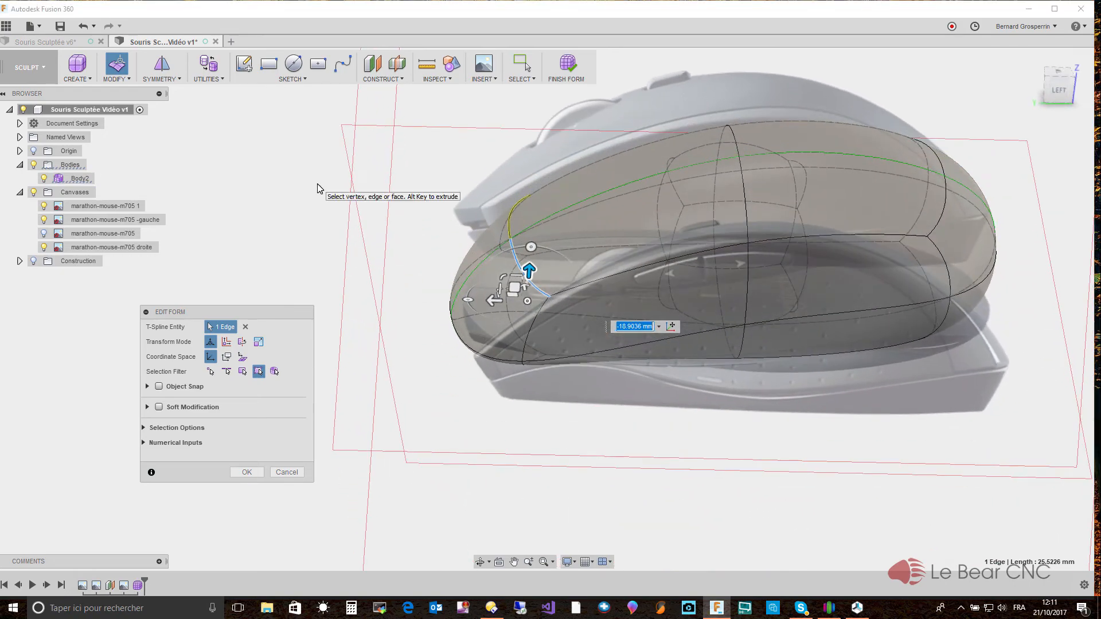
click(318, 184)
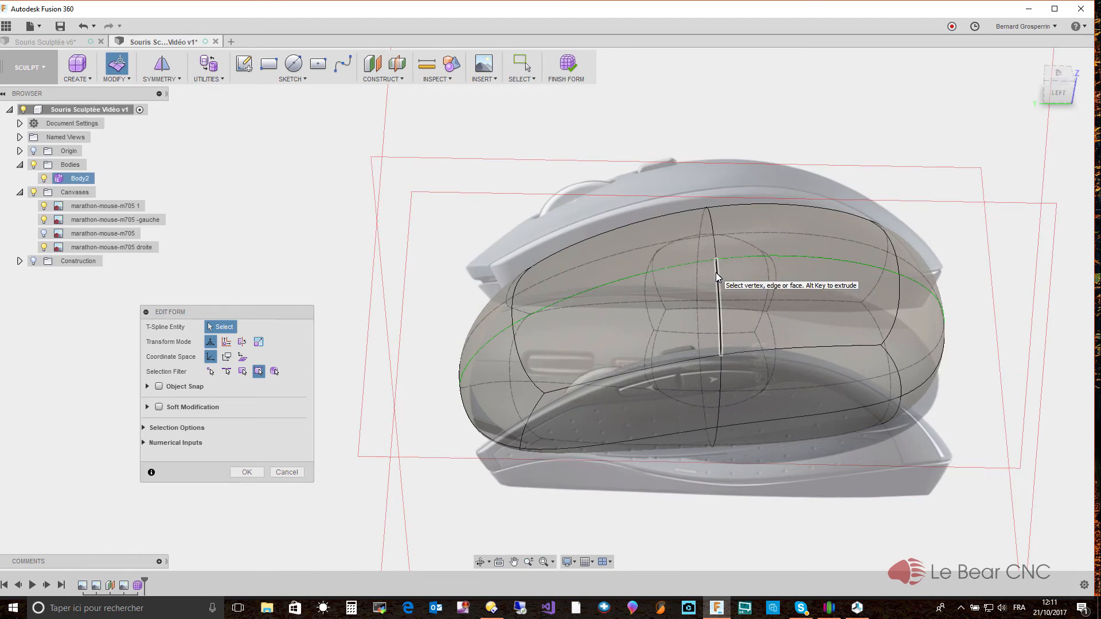
Raise the middle transverse edge of the top surface about 4.74 mm to match the crest of the side canvas
click(716, 271)
click(715, 236)
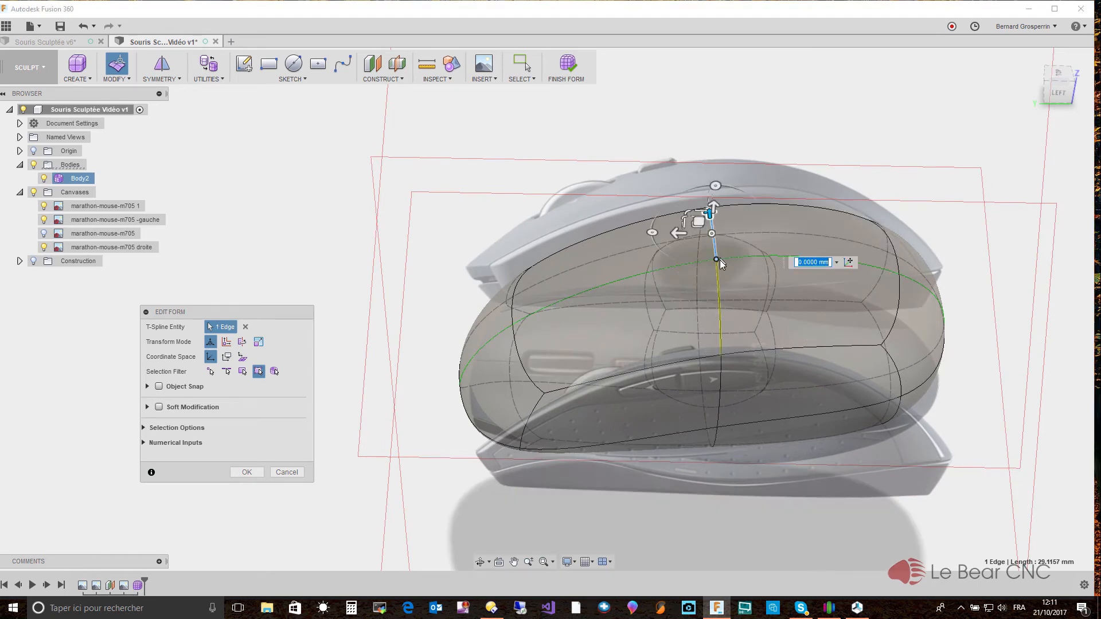
drag(711, 202, 709, 185)
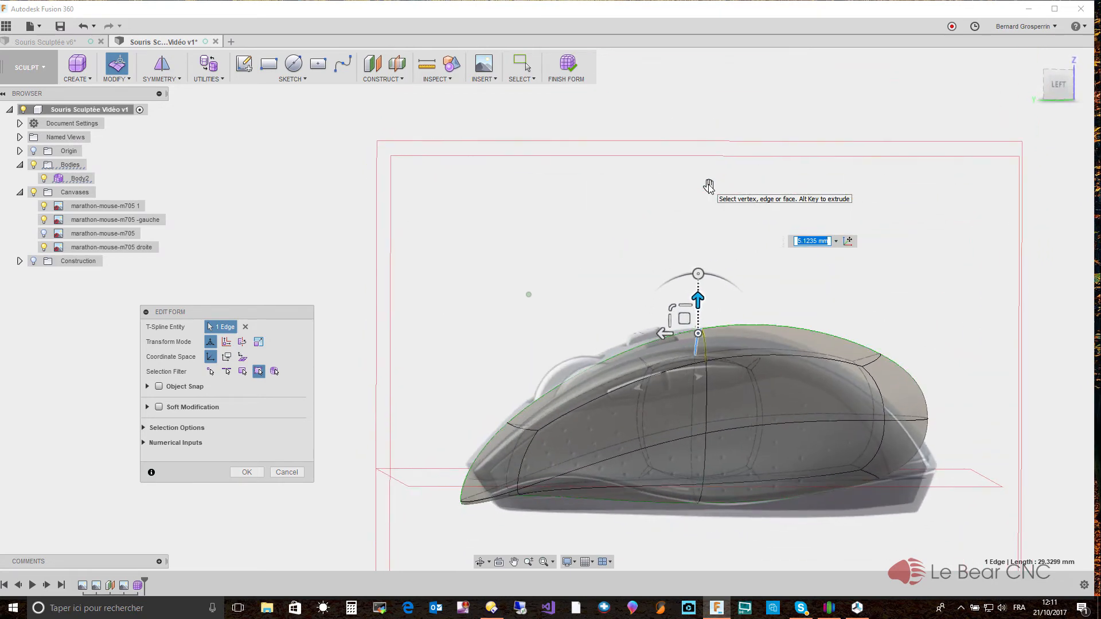
click(1059, 87)
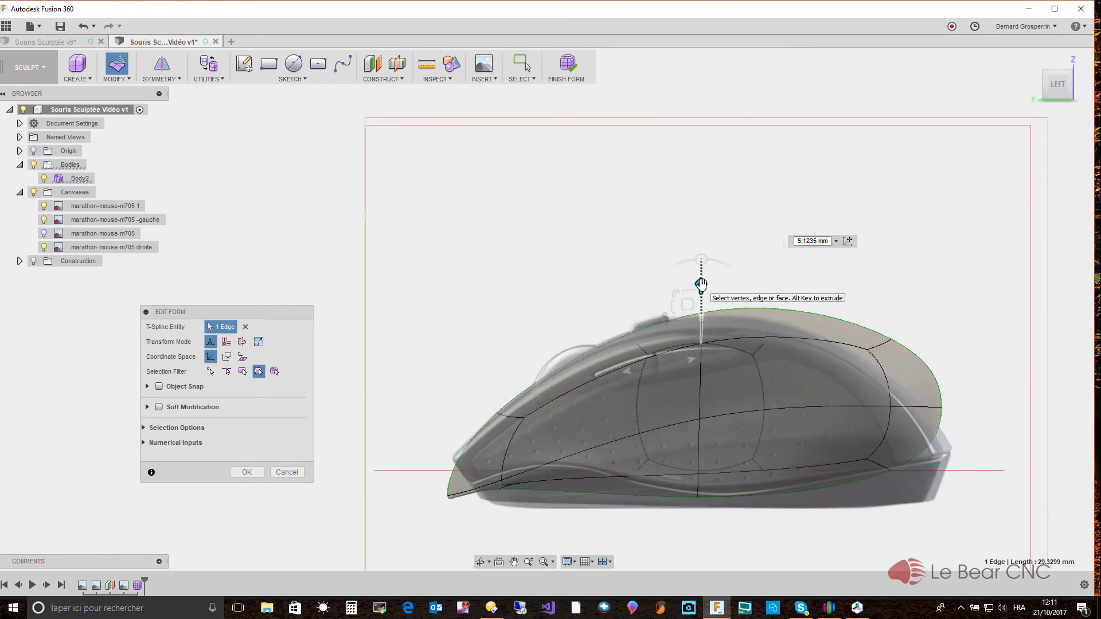
drag(700, 284, 701, 286)
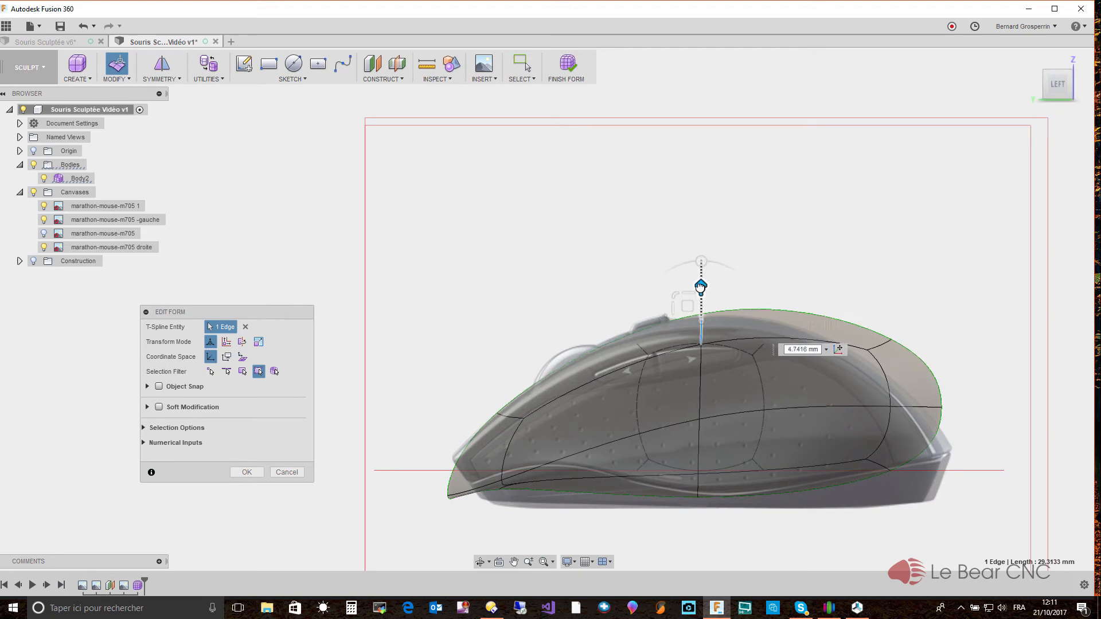
click(935, 224)
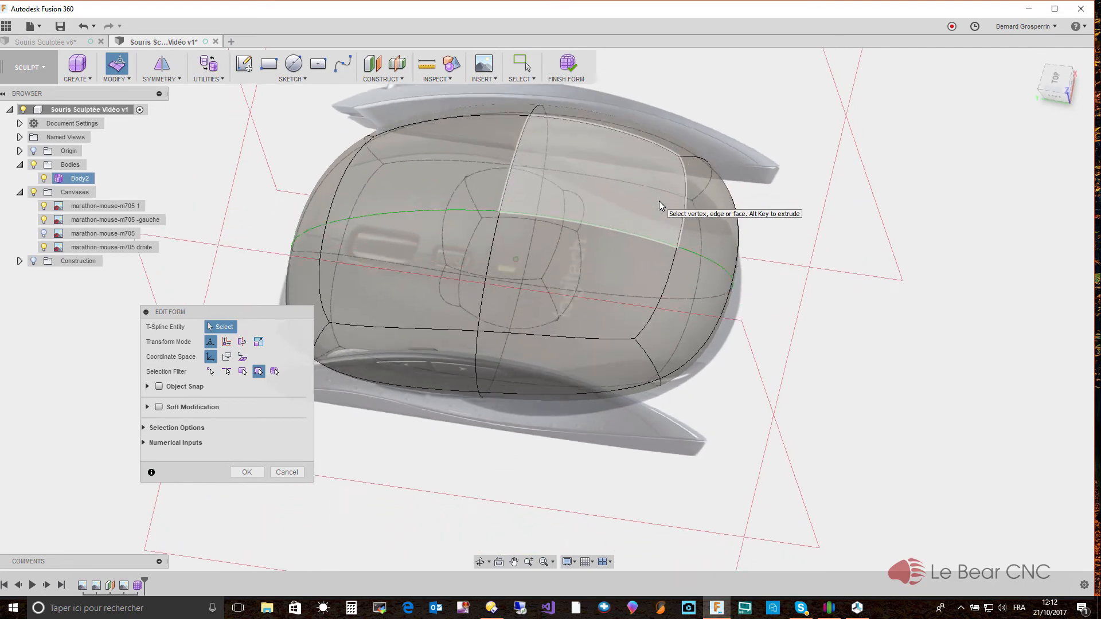
Subdivide the rear top face in Simple mode with 2 length faces and 1 width face
click(590, 290)
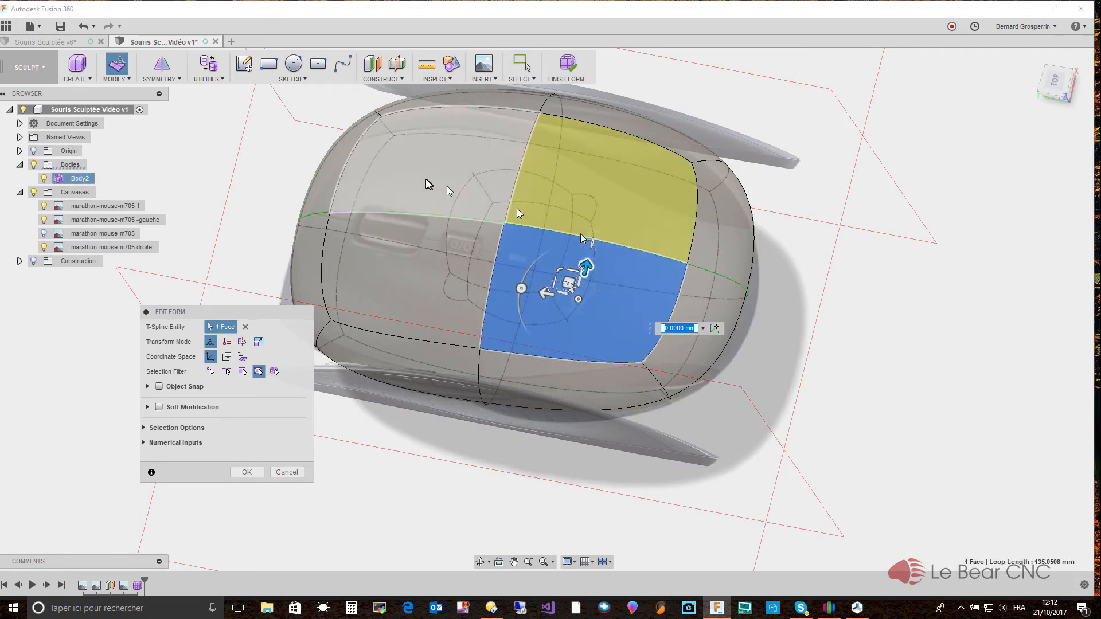
click(246, 472)
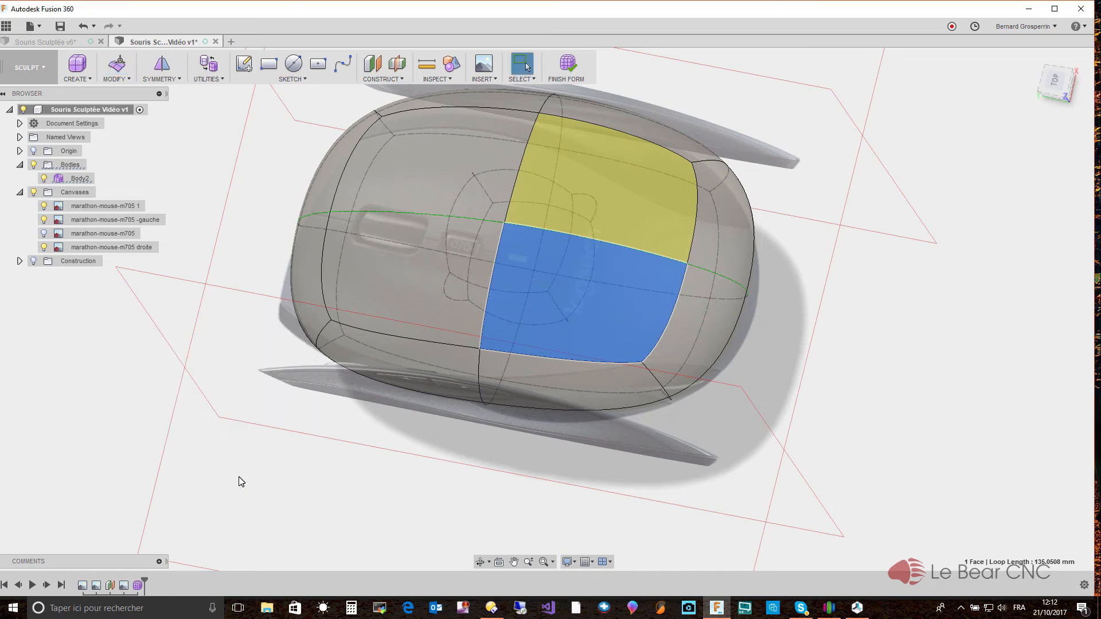
click(119, 78)
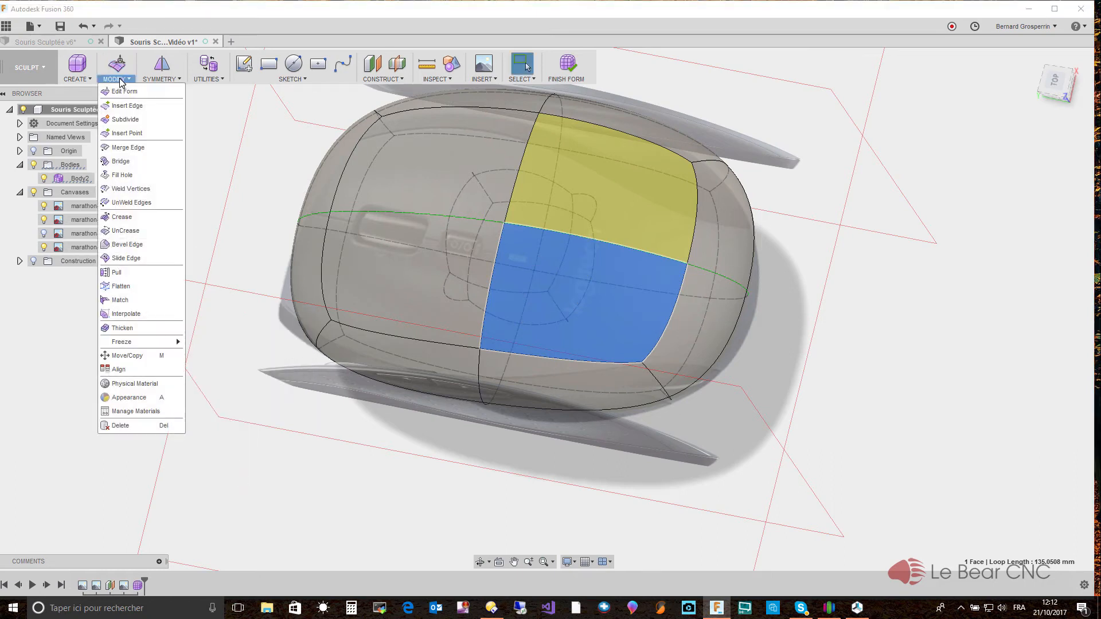
click(124, 119)
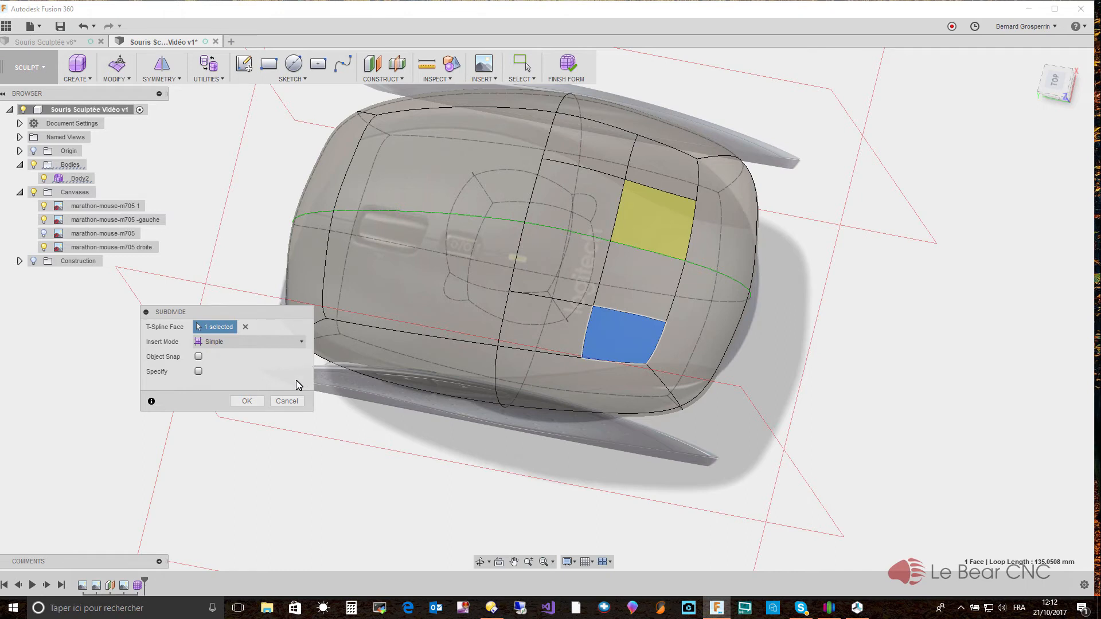
click(301, 342)
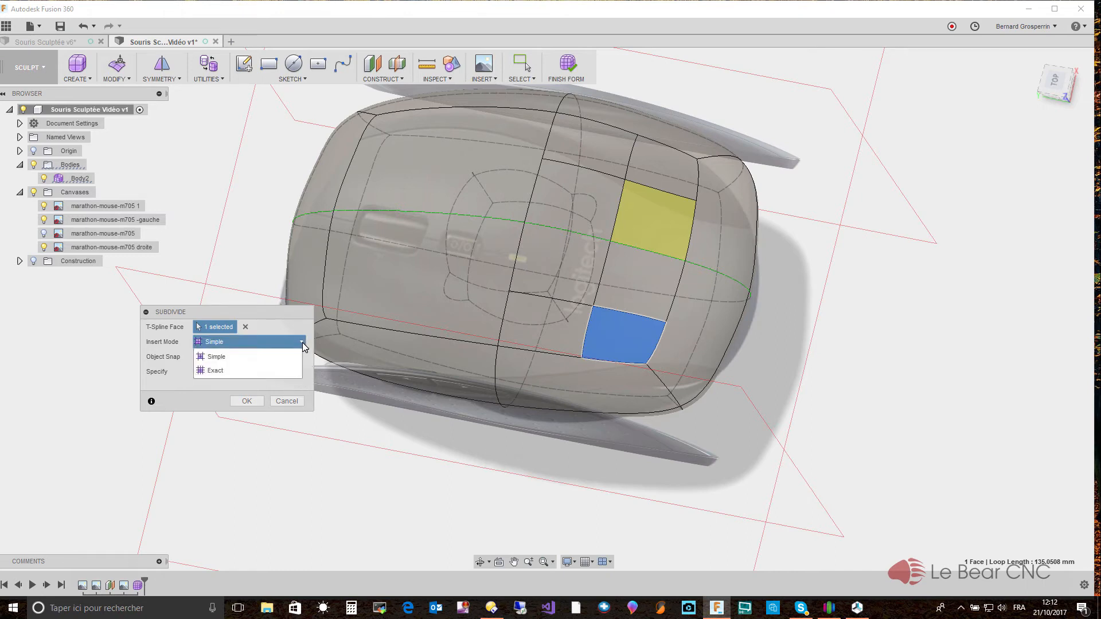
click(284, 357)
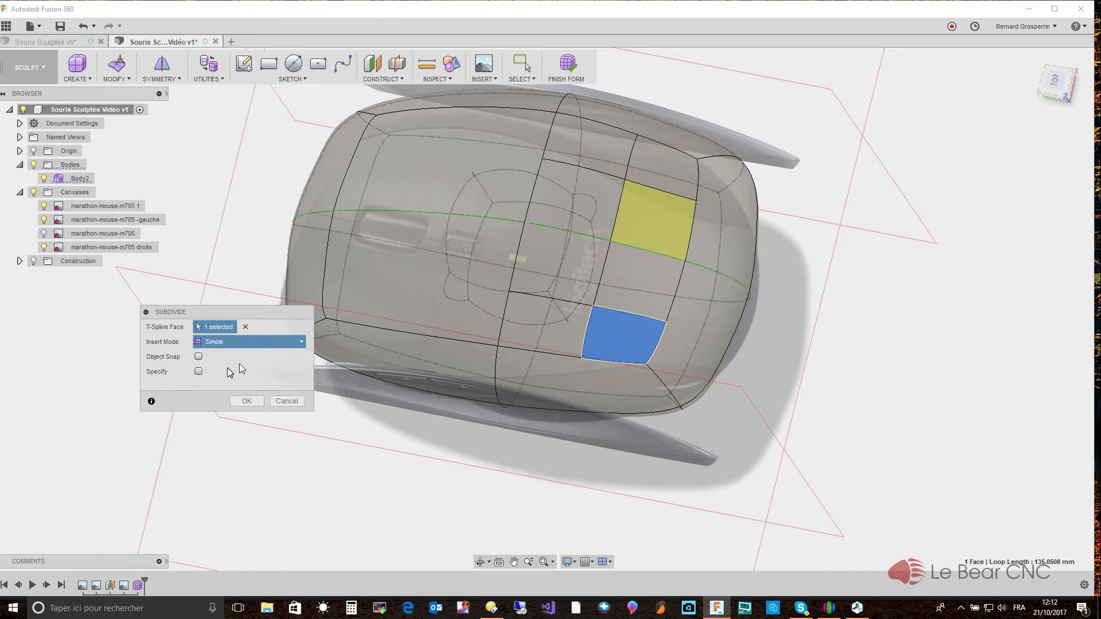
click(199, 372)
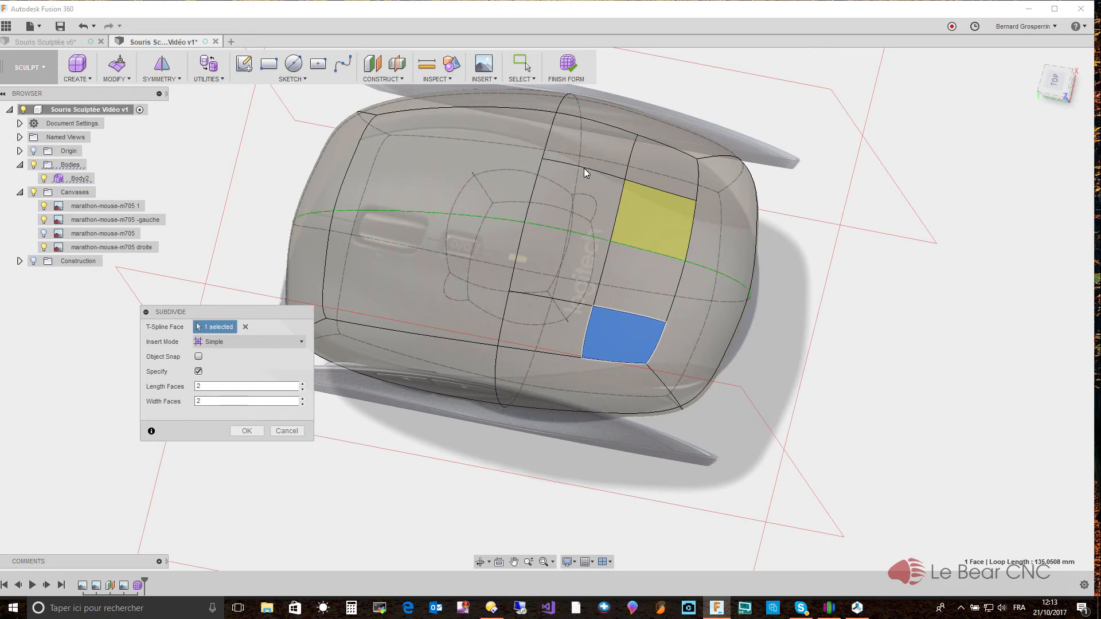
click(218, 402)
text(1)
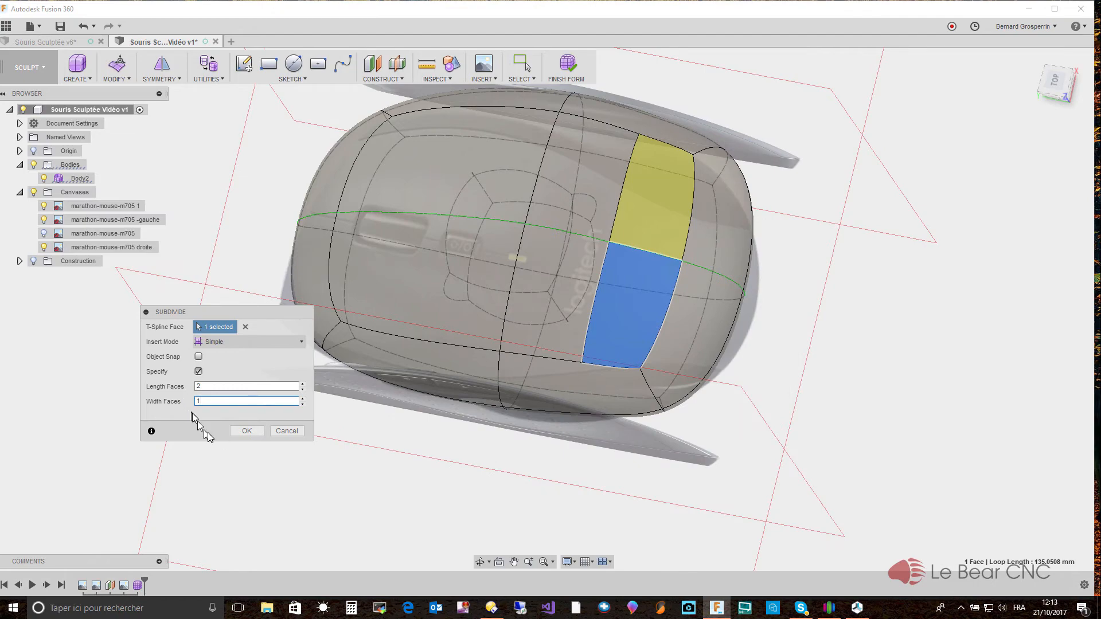
click(247, 431)
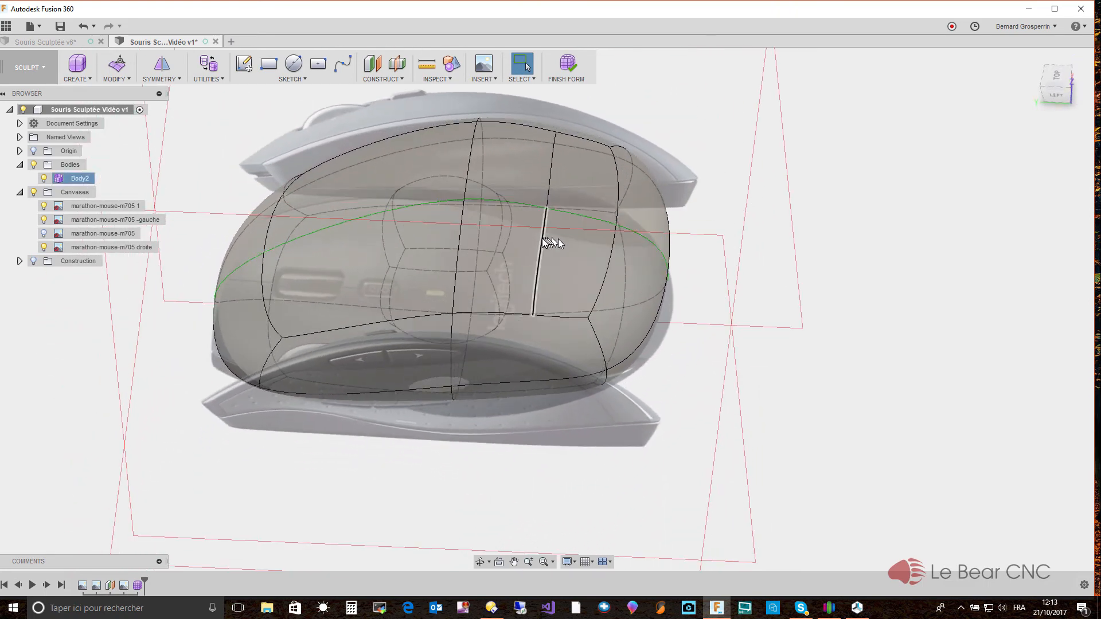
Use Edit Form to lower the transverse edge created by the subdivision about 3.12 mm toward the side canvas profile
click(542, 238)
right_click(542, 239)
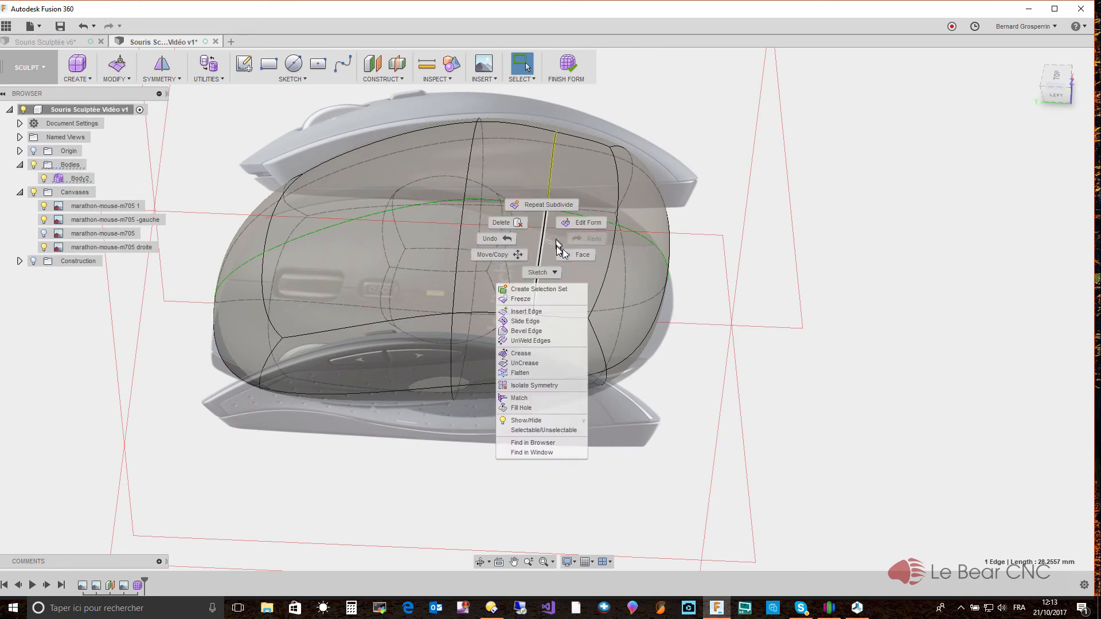
click(580, 228)
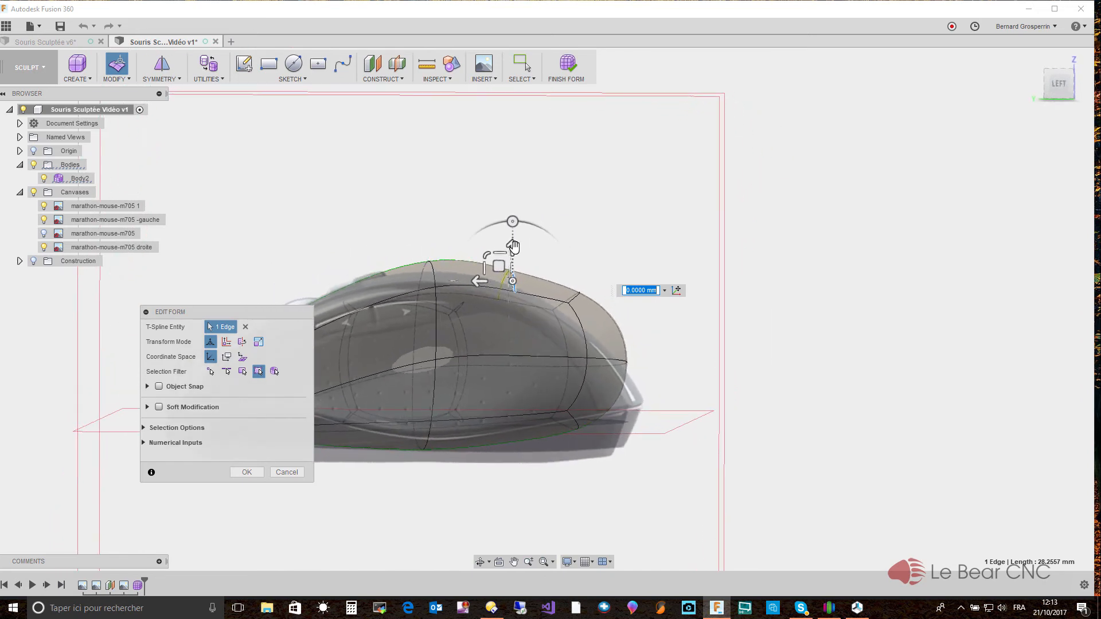
drag(512, 245, 511, 262)
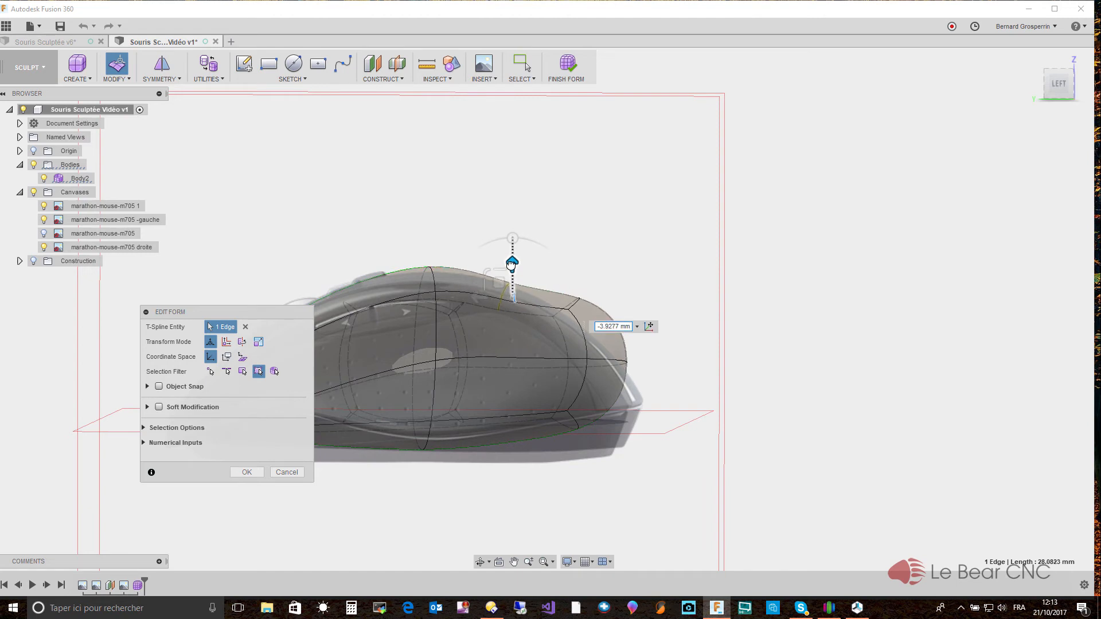
drag(511, 264, 511, 260)
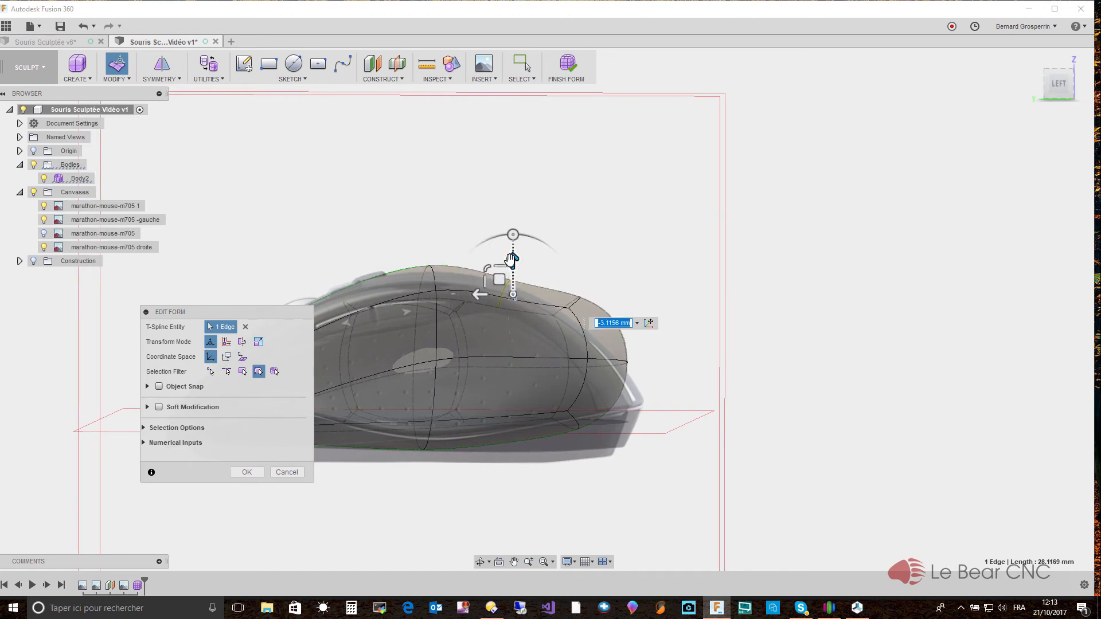
Fine-tune the height of the middle transverse top edge to a net vertical offset of about 0.17 mm
shift+middle_drag(509, 259, 480, 283)
click(433, 295)
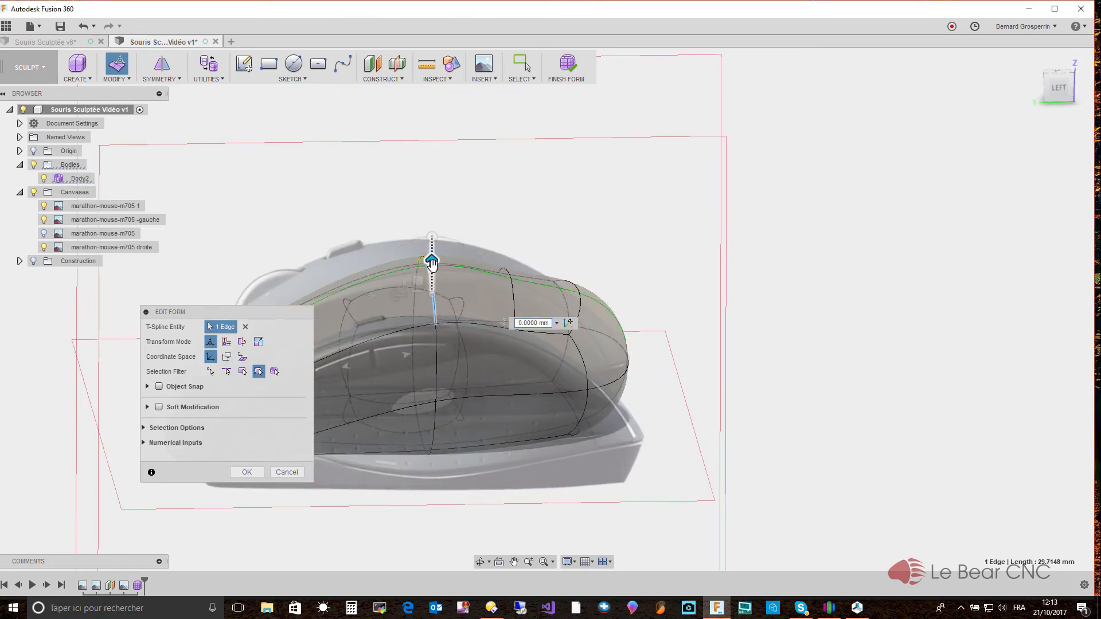
drag(429, 269, 428, 270)
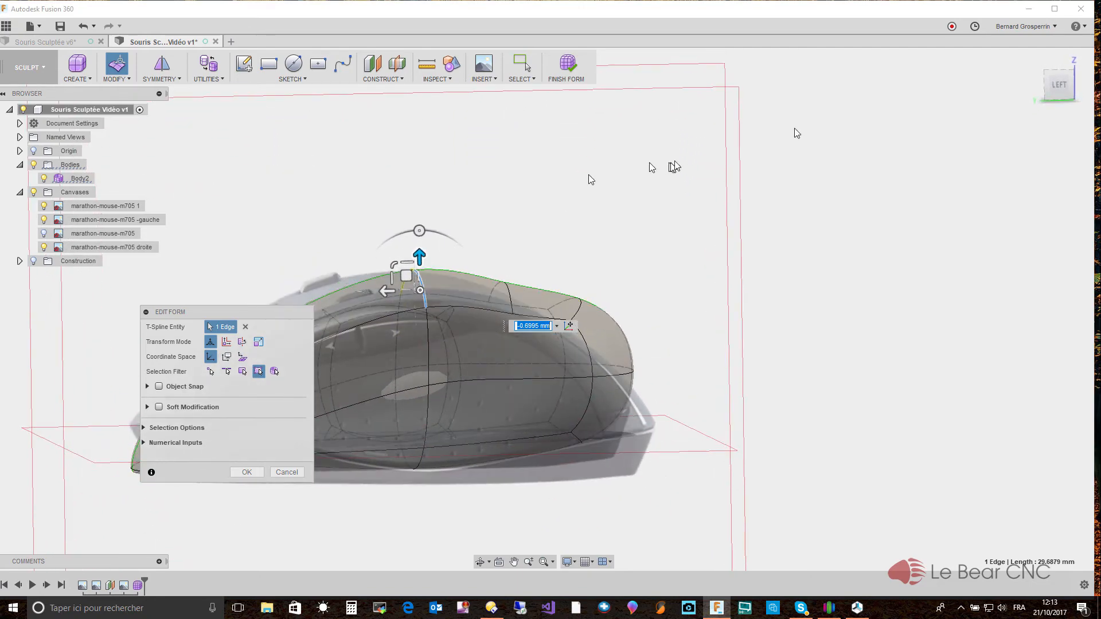
click(1059, 85)
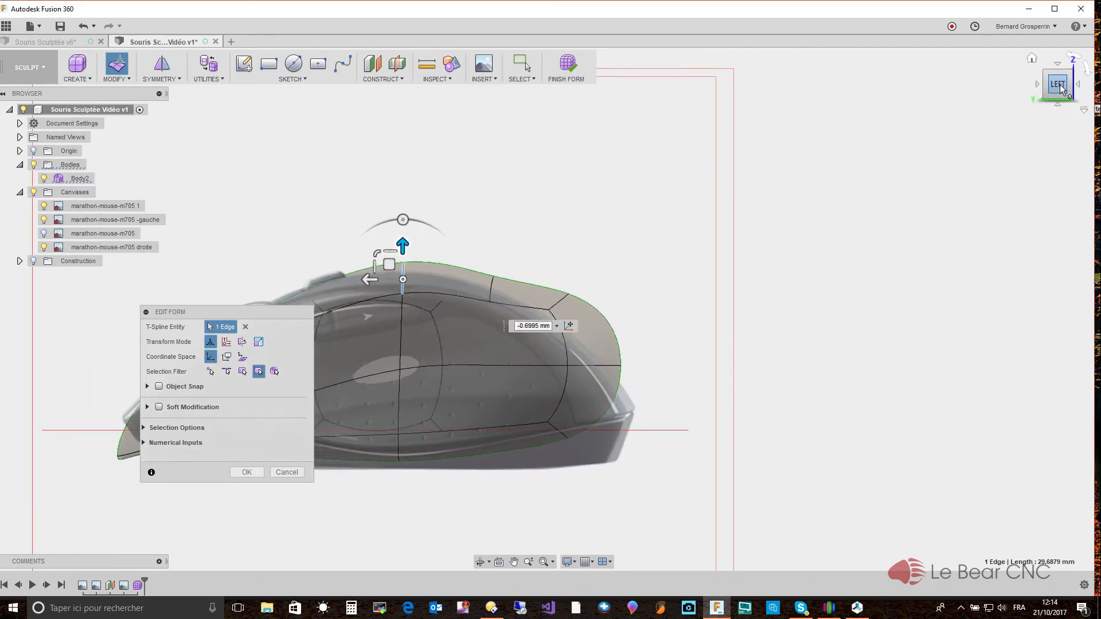
drag(404, 247, 405, 245)
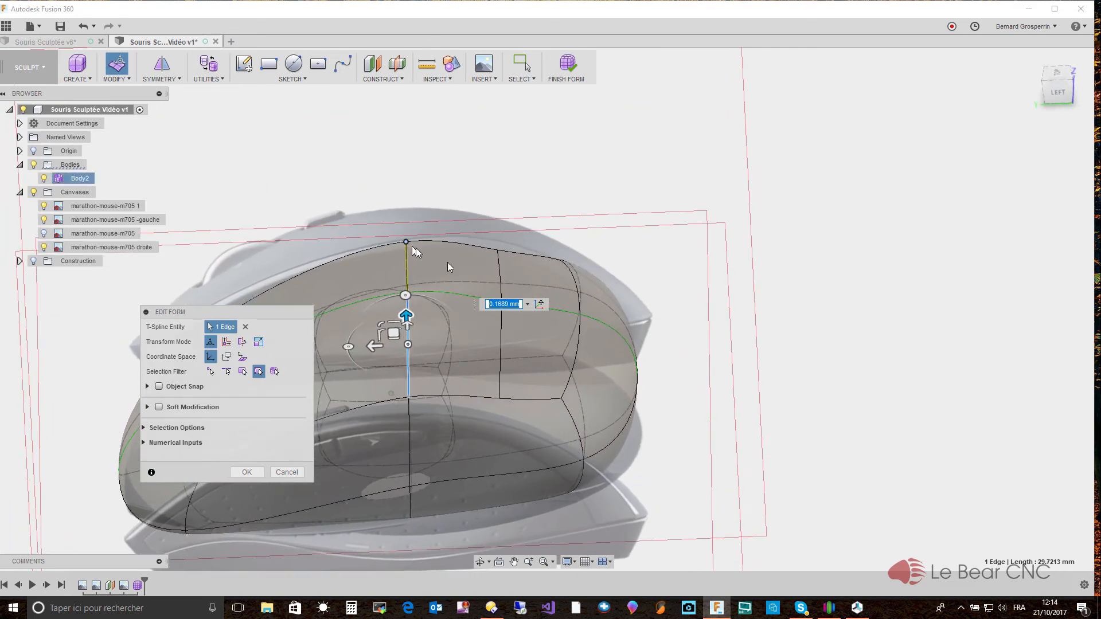
Lower the transverse edge between the rear top face and the rear end face about 11.73 mm toward the side canvas profile
click(569, 305)
drag(560, 281, 556, 328)
shift+middle_drag(550, 328, 1015, 130)
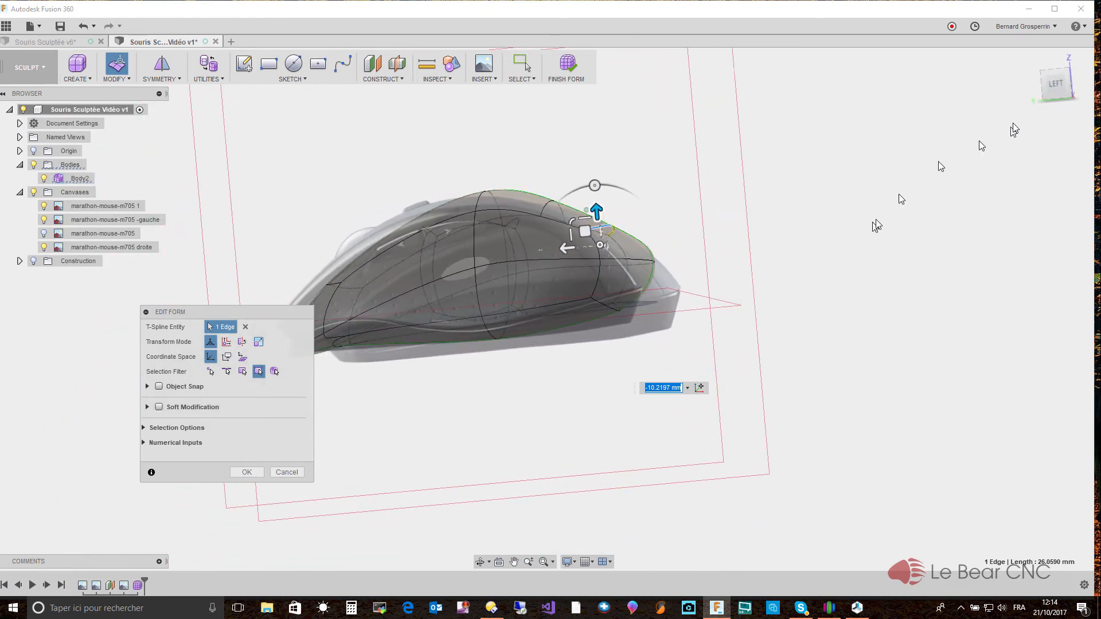
click(1061, 80)
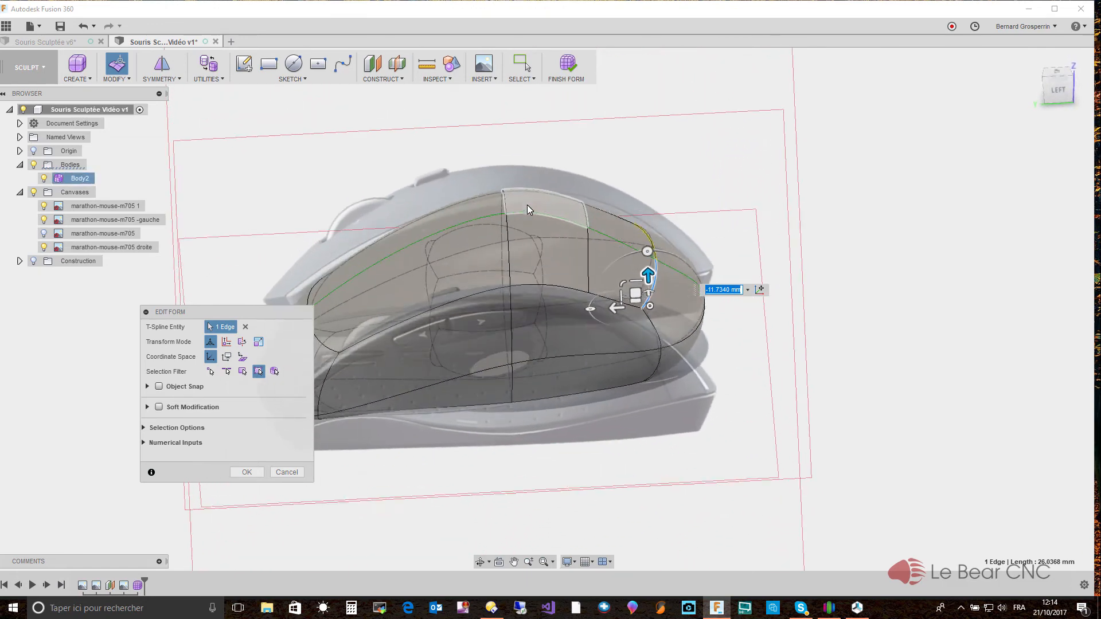
Lower the top face just behind the middle transverse edge about 0.26 mm and scale it by a factor of about 1.34
click(527, 205)
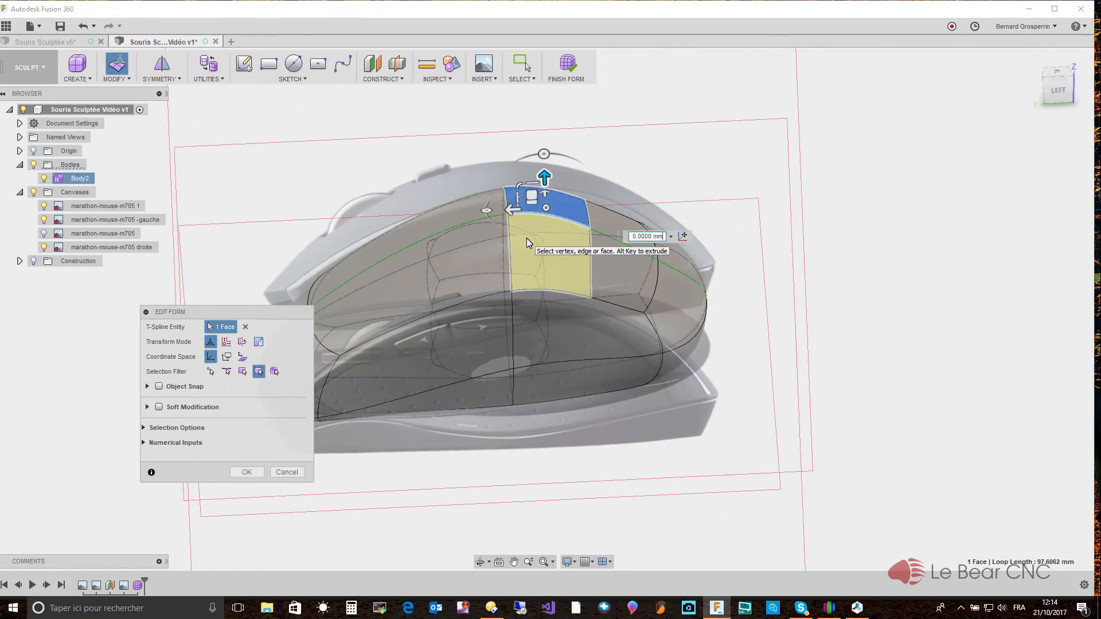
drag(544, 210, 546, 213)
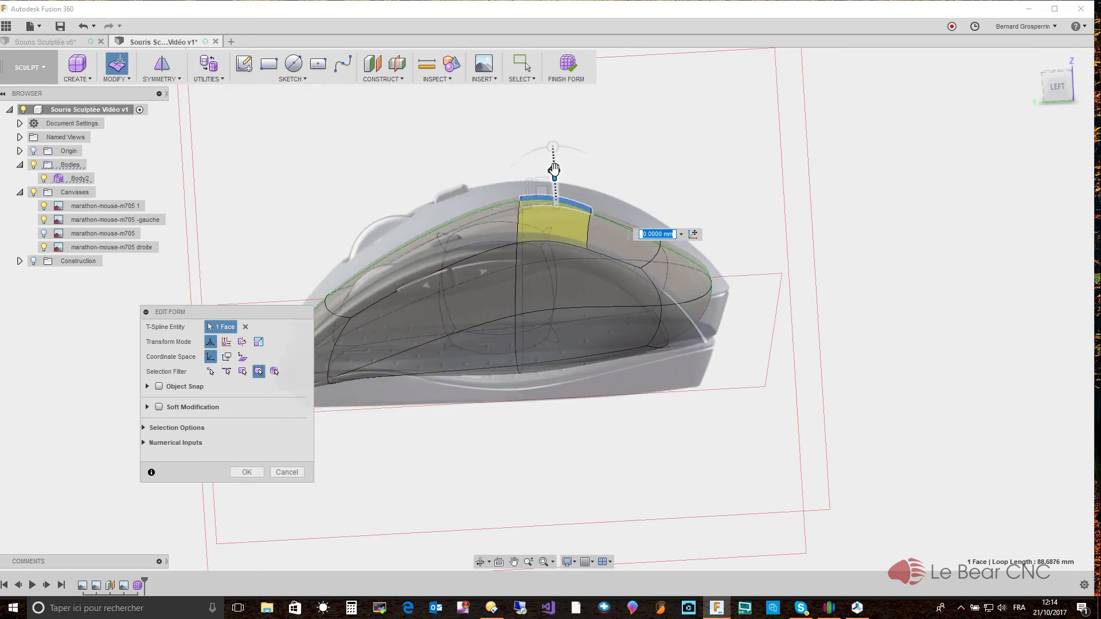
drag(552, 170, 553, 171)
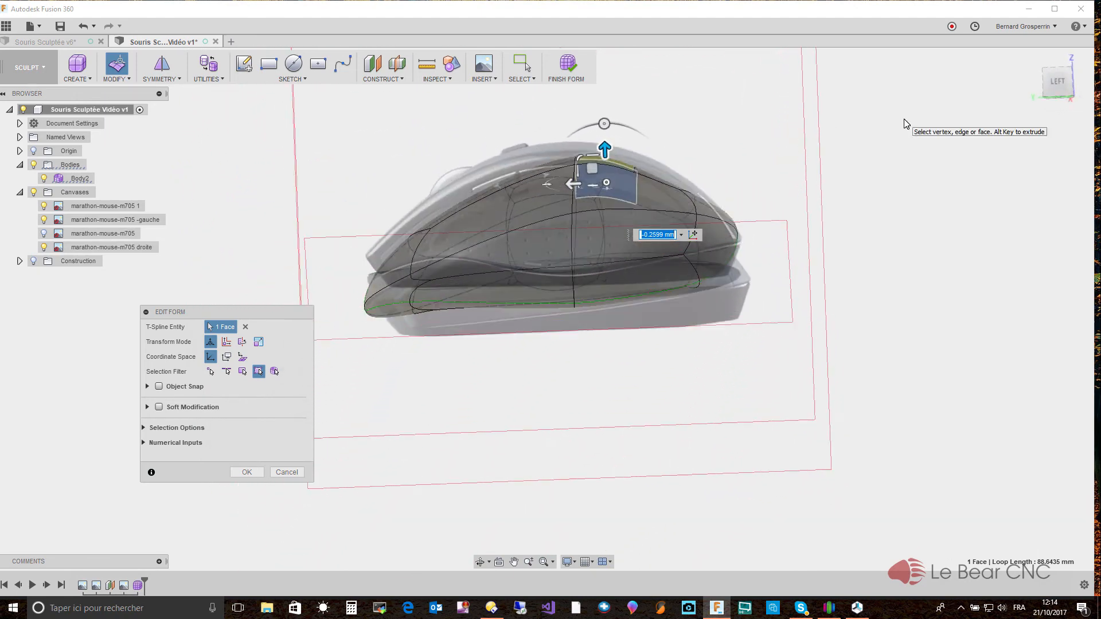
click(1058, 86)
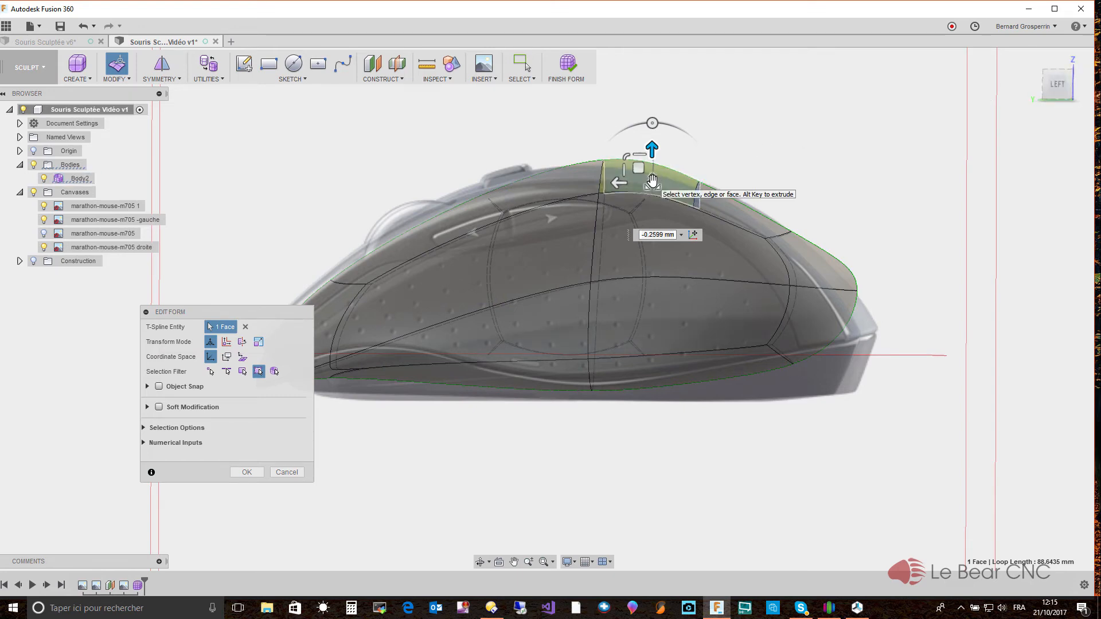
drag(654, 186, 643, 178)
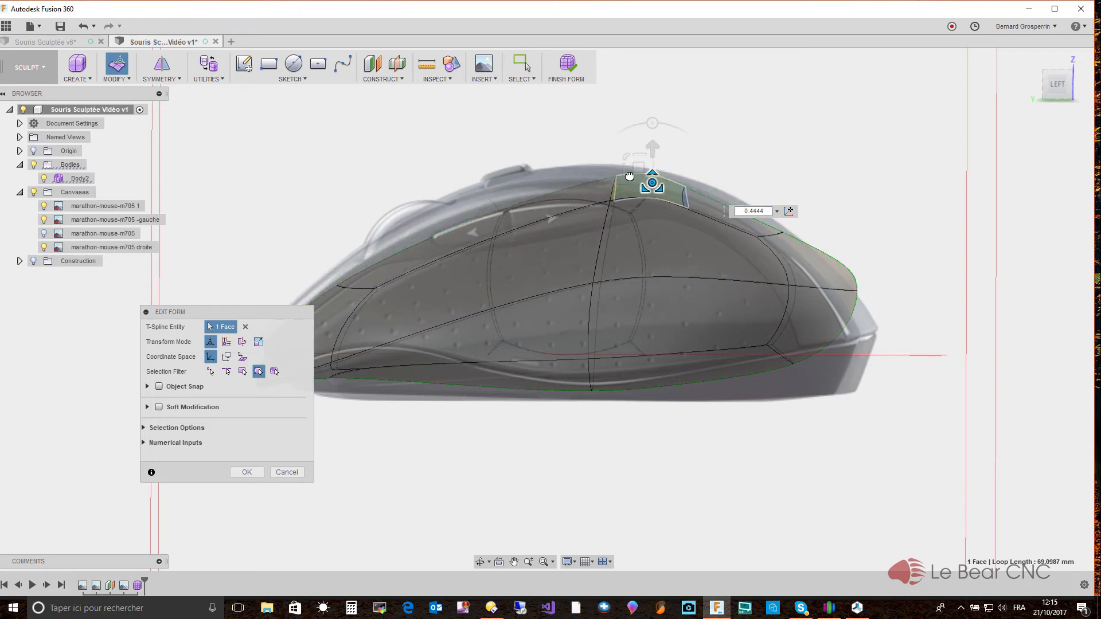
drag(643, 188, 660, 221)
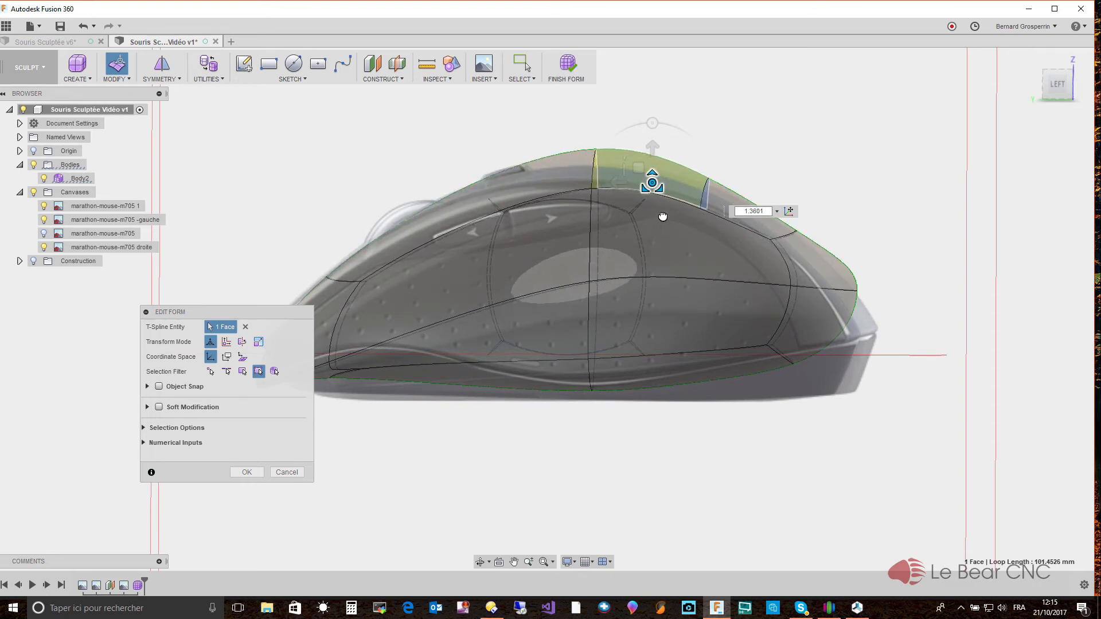
shift+middle_drag(662, 213, 851, 163)
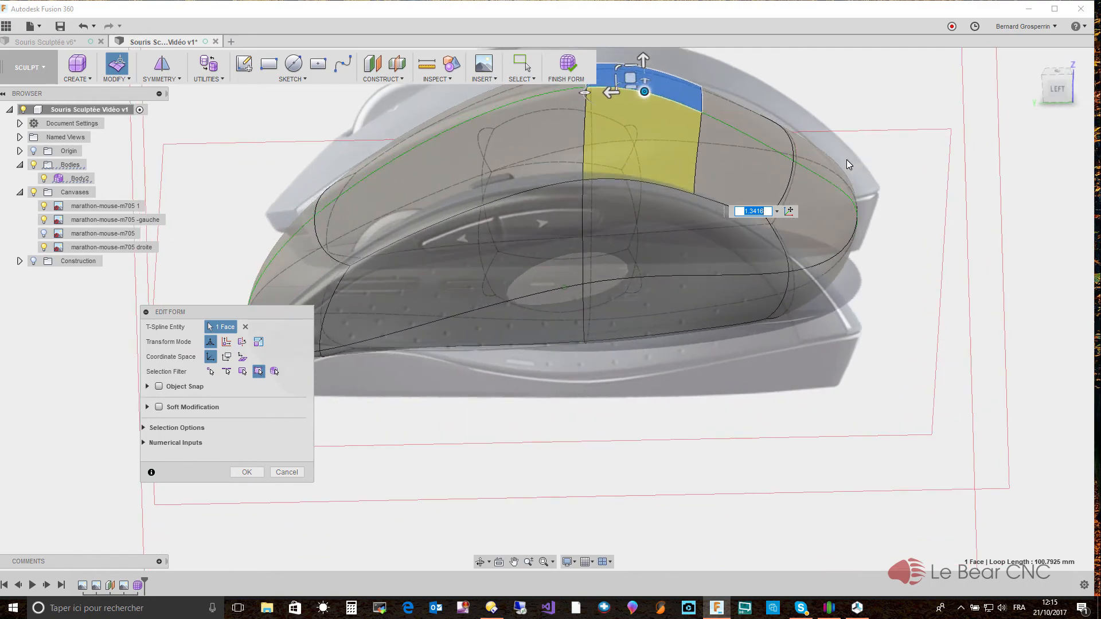
Lower the lower rear end edge of the mouse form about 9.06 mm and rotate it 15 degrees toward the side canvas profile
click(1058, 92)
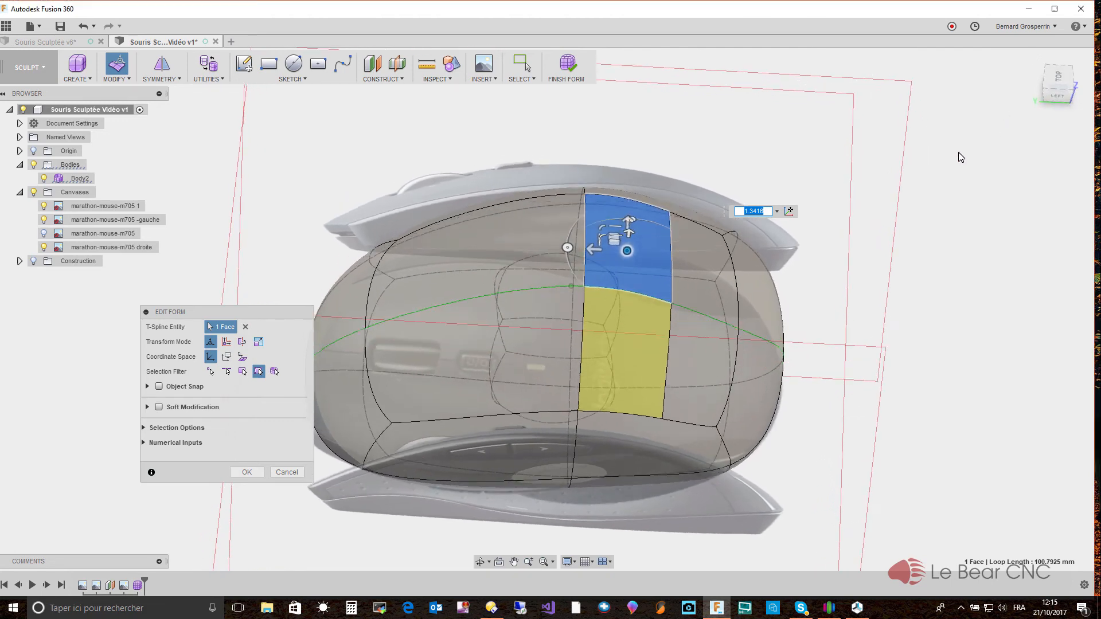
click(947, 161)
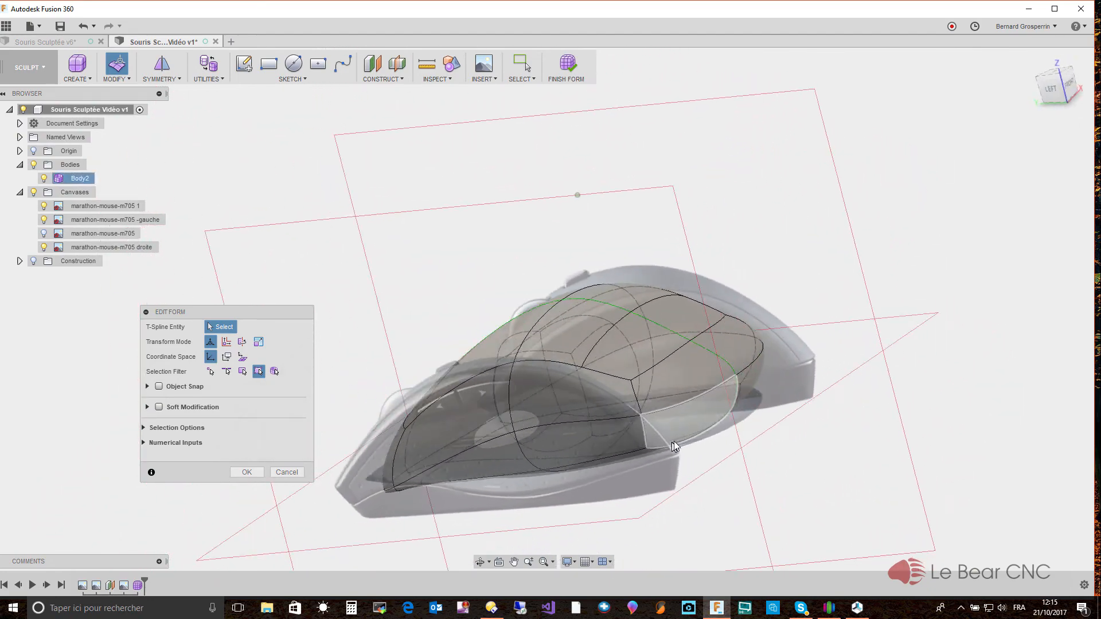
click(655, 407)
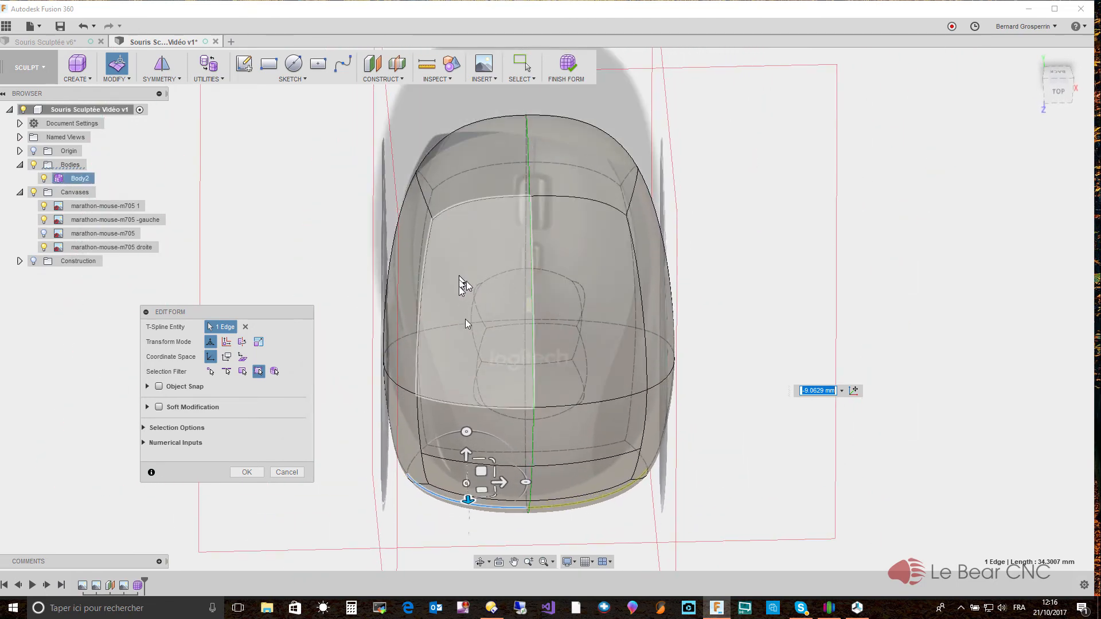
shift+middle_drag(466, 319, 645, 311)
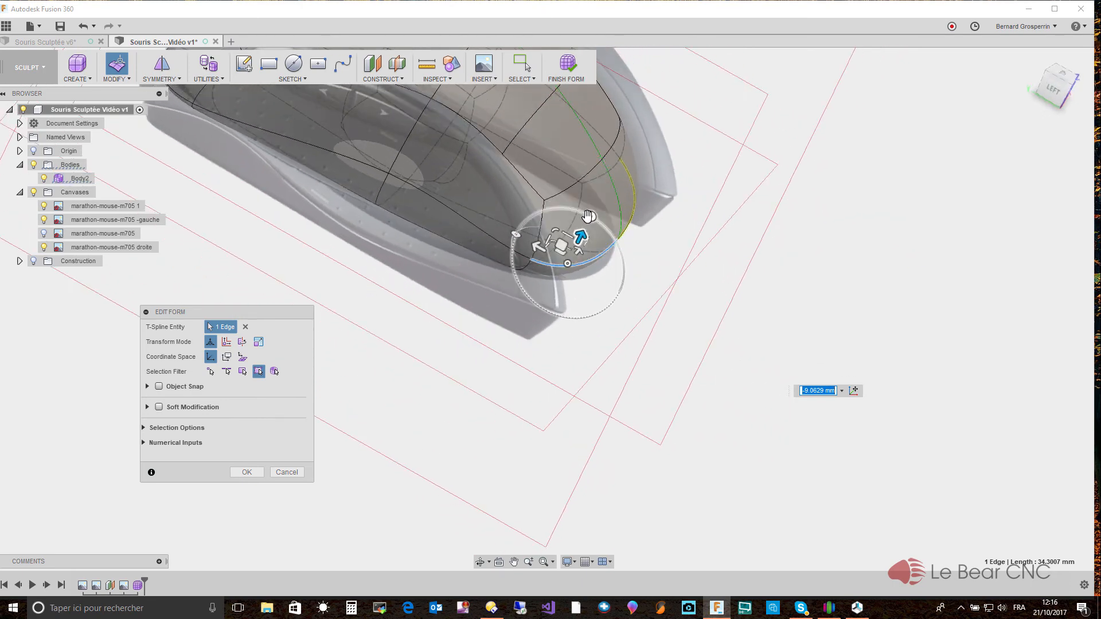
drag(590, 216, 596, 227)
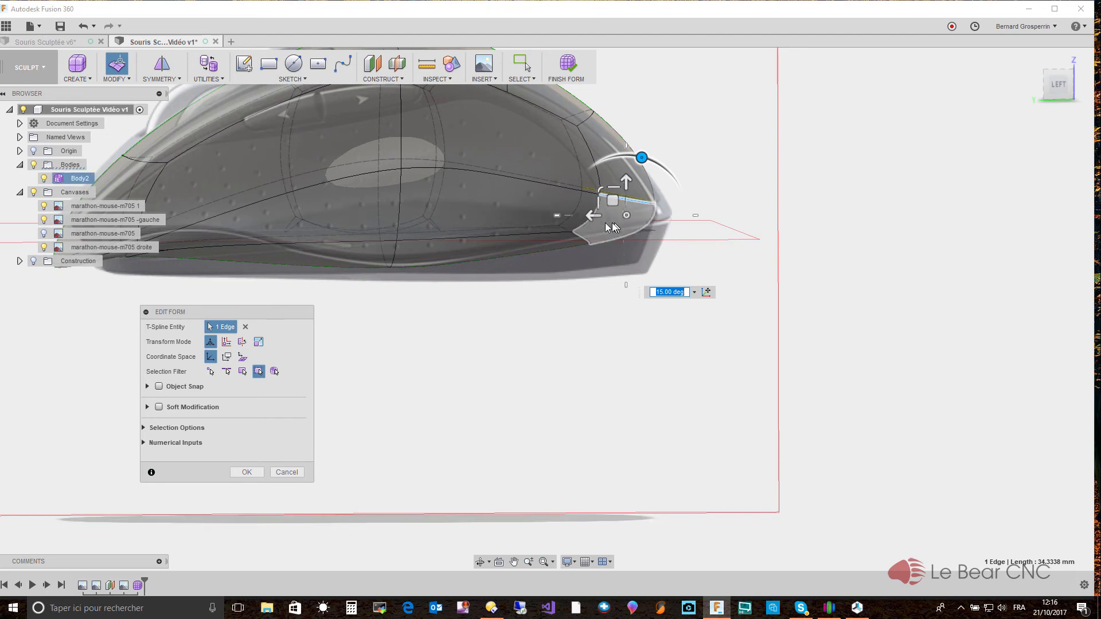
Shift the lower rear end edge about 5.27 mm rearward to the side canvas outline and finish the form edit
click(589, 217)
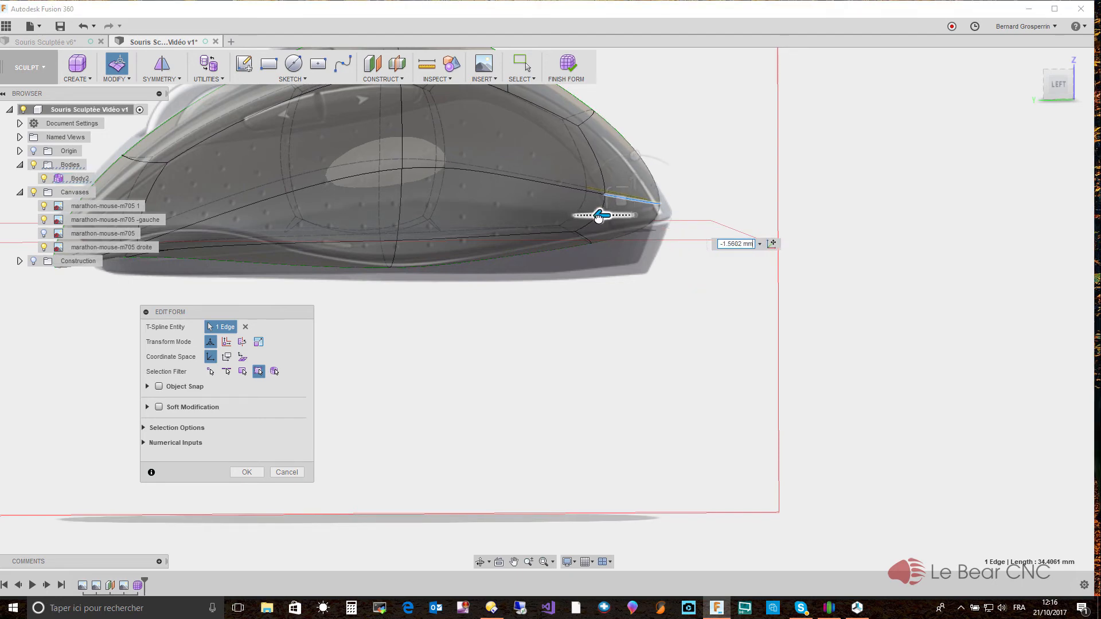
mouse_move(607, 219)
mouse_down()
mouse_move(622, 219)
mouse_move(612, 223)
mouse_up()
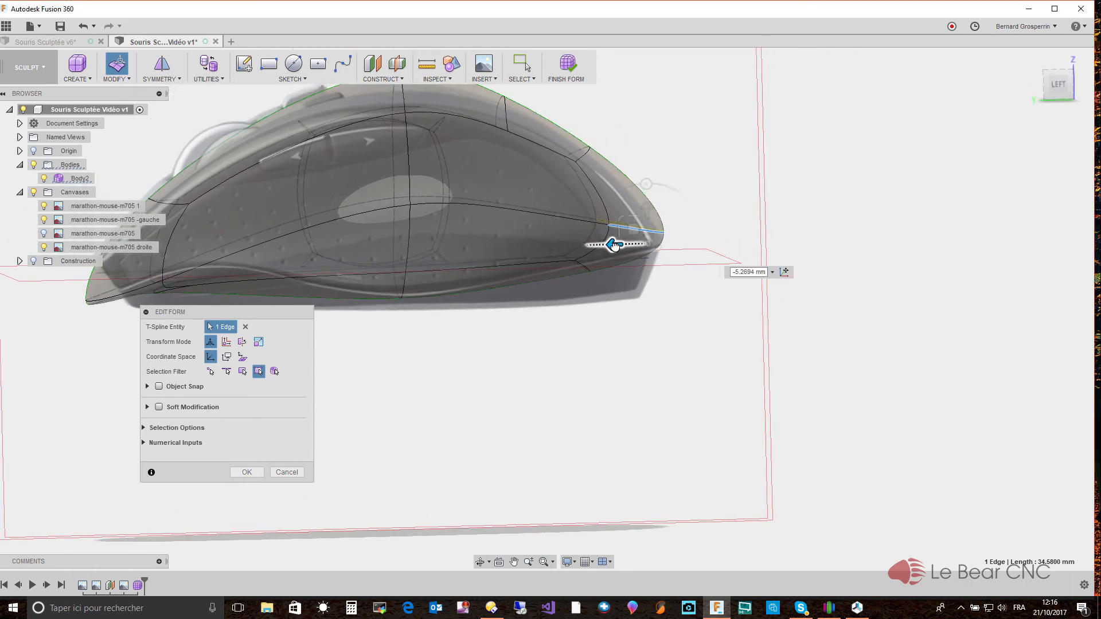
drag(615, 246, 615, 247)
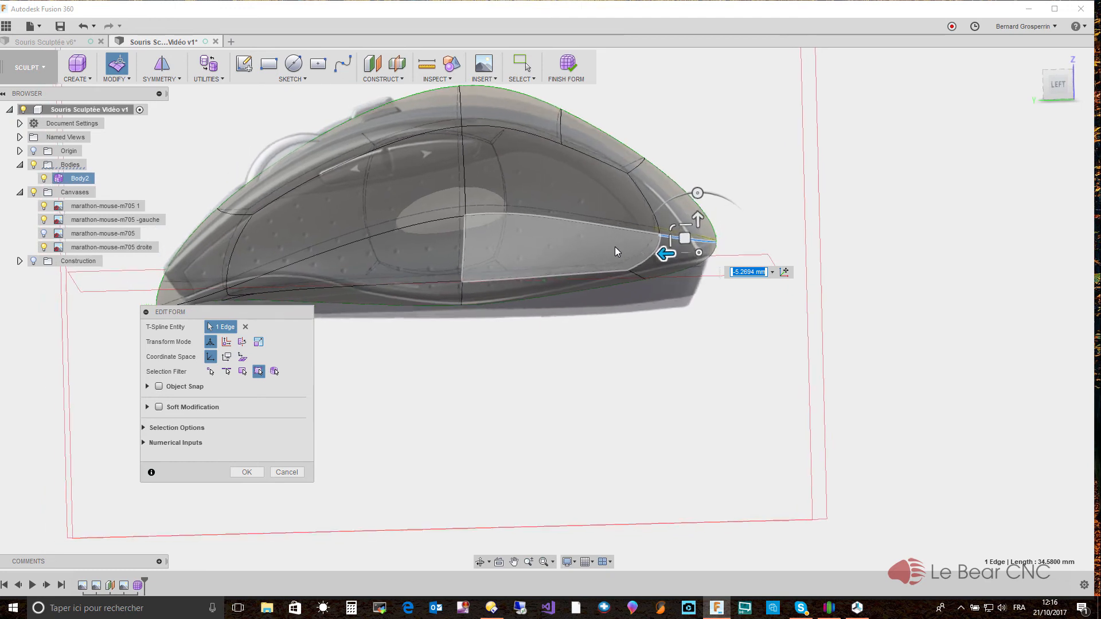
click(1058, 84)
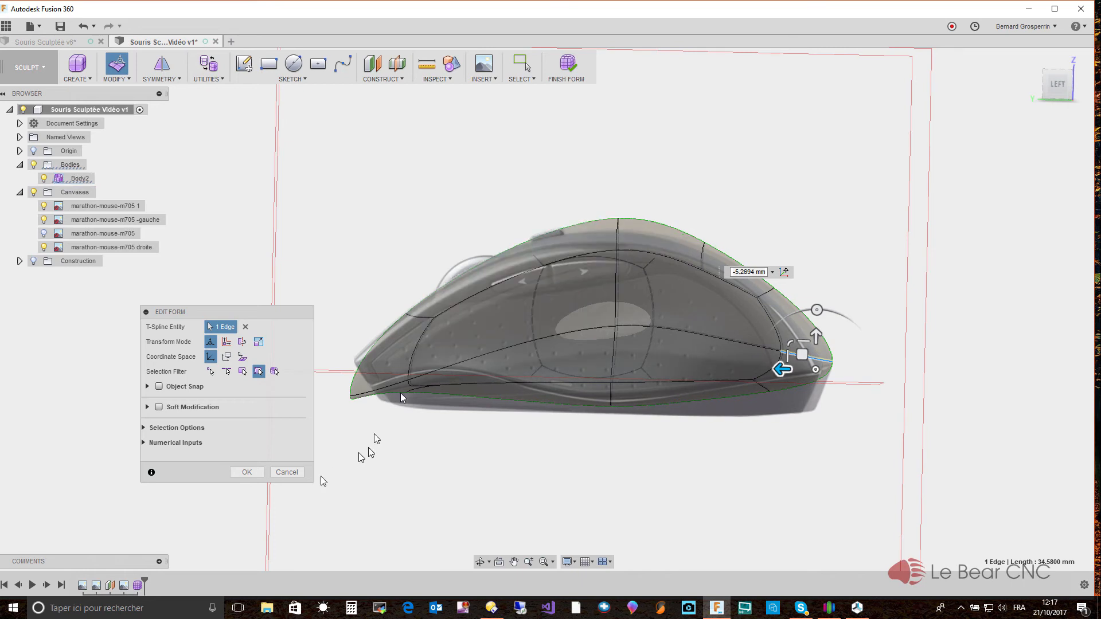
click(247, 472)
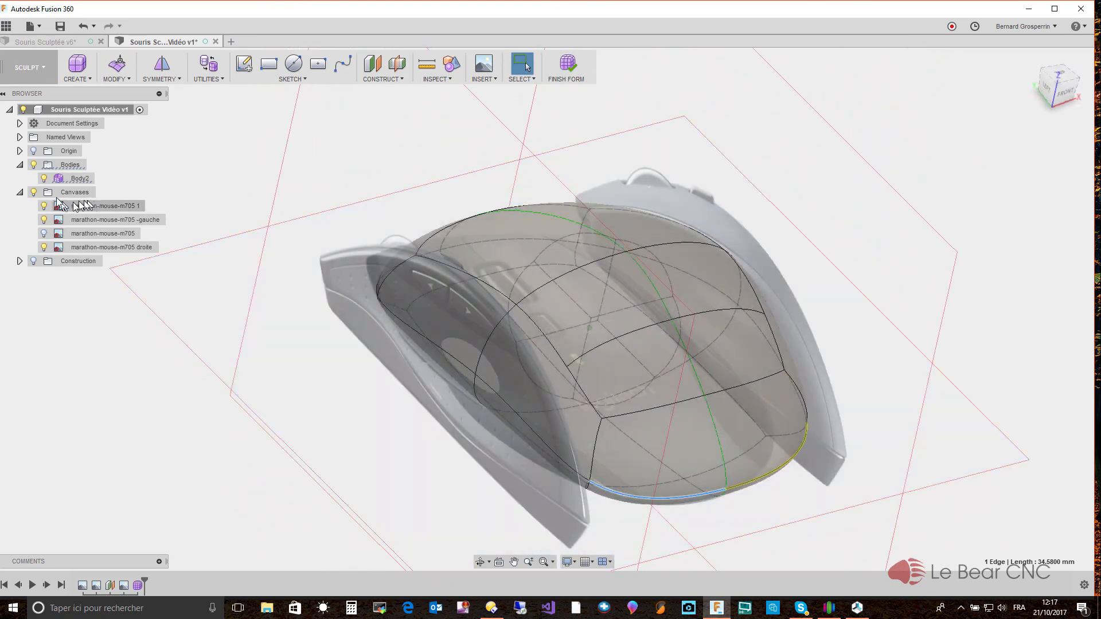
Hide all the canvases and switch the display to a shaded visual style without edges
click(33, 193)
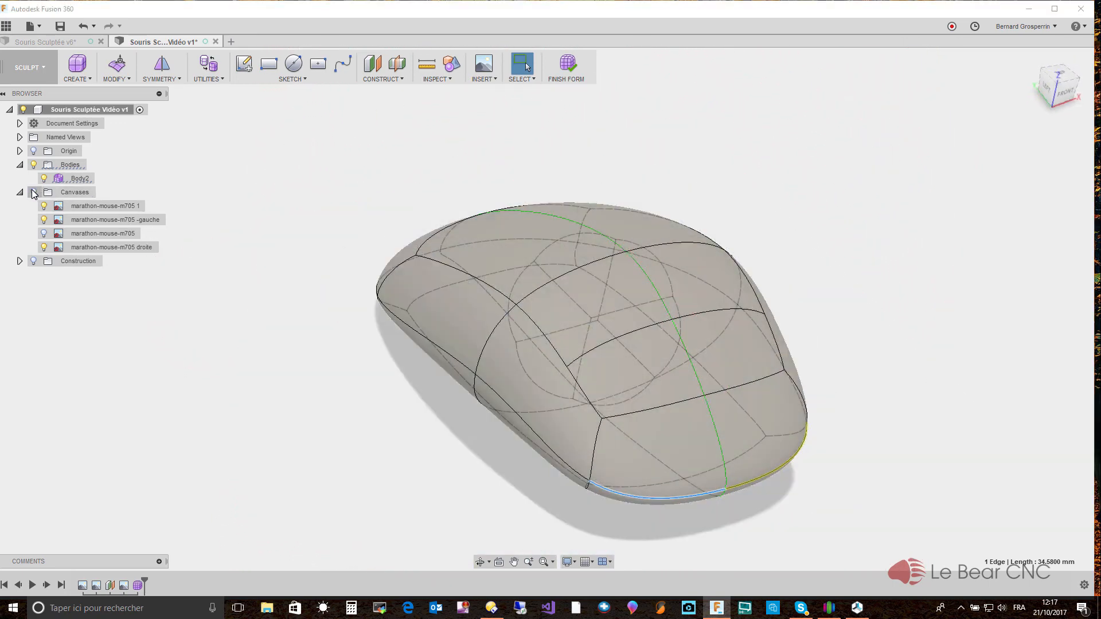
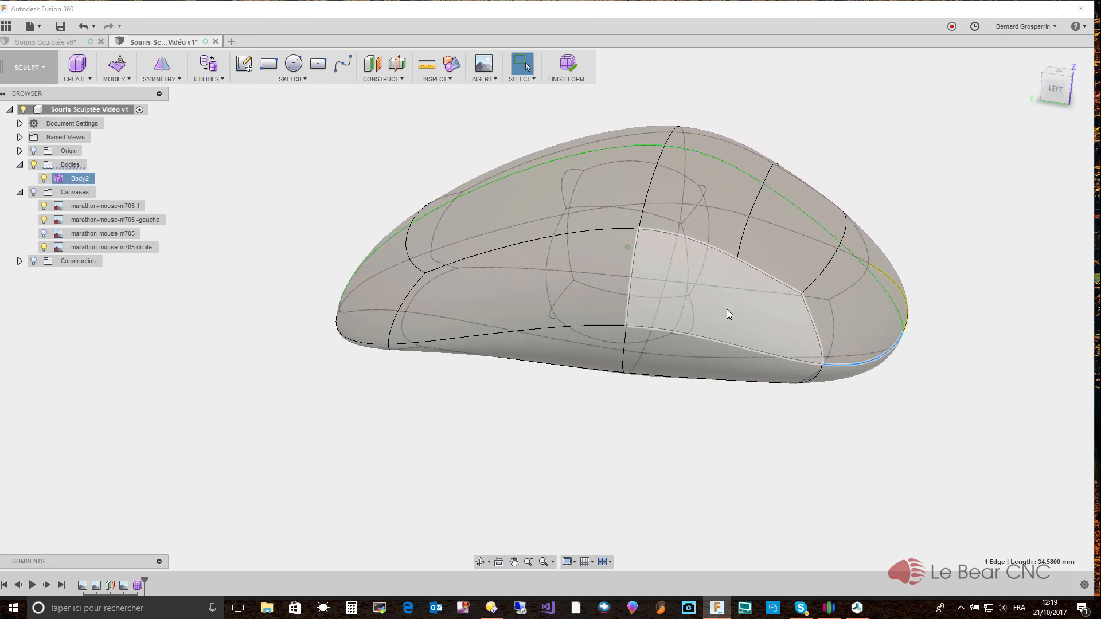
click(568, 562)
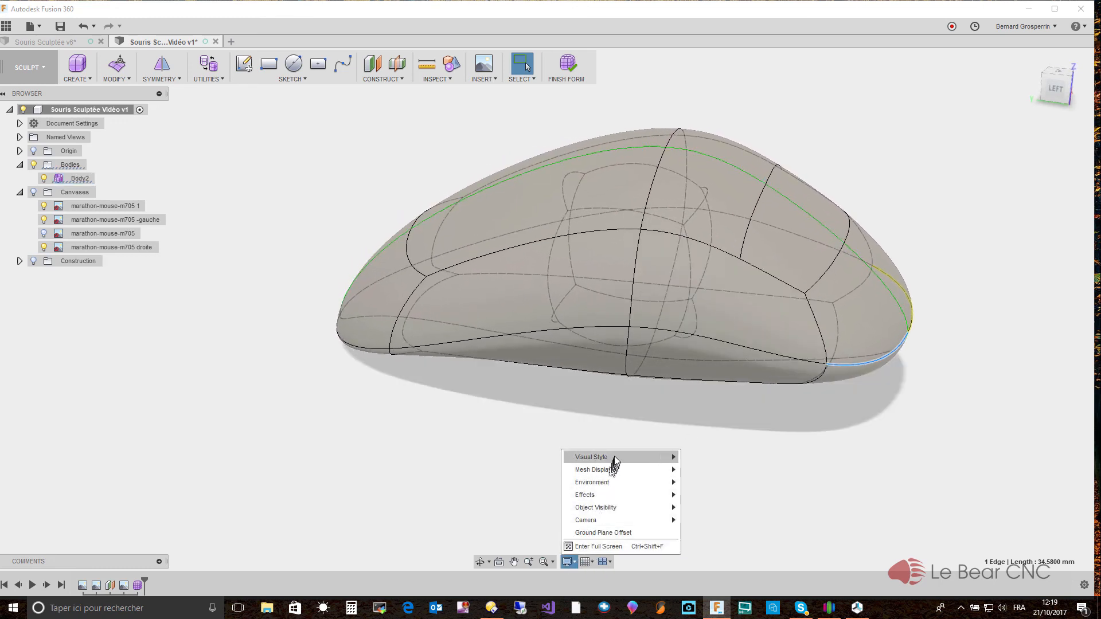
mouse_move(614, 457)
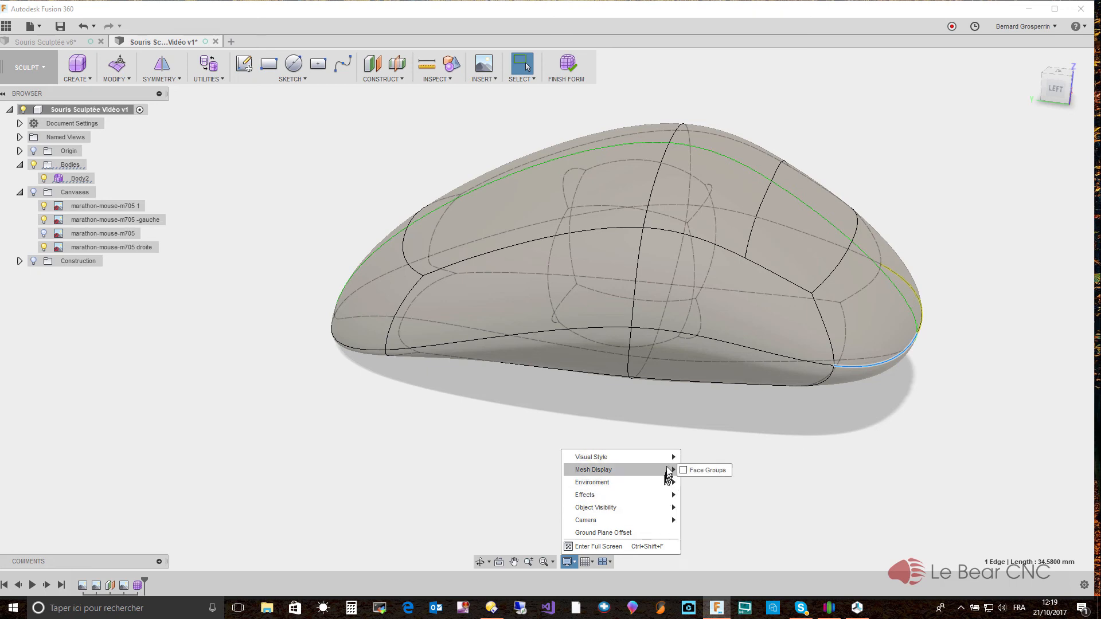
click(697, 458)
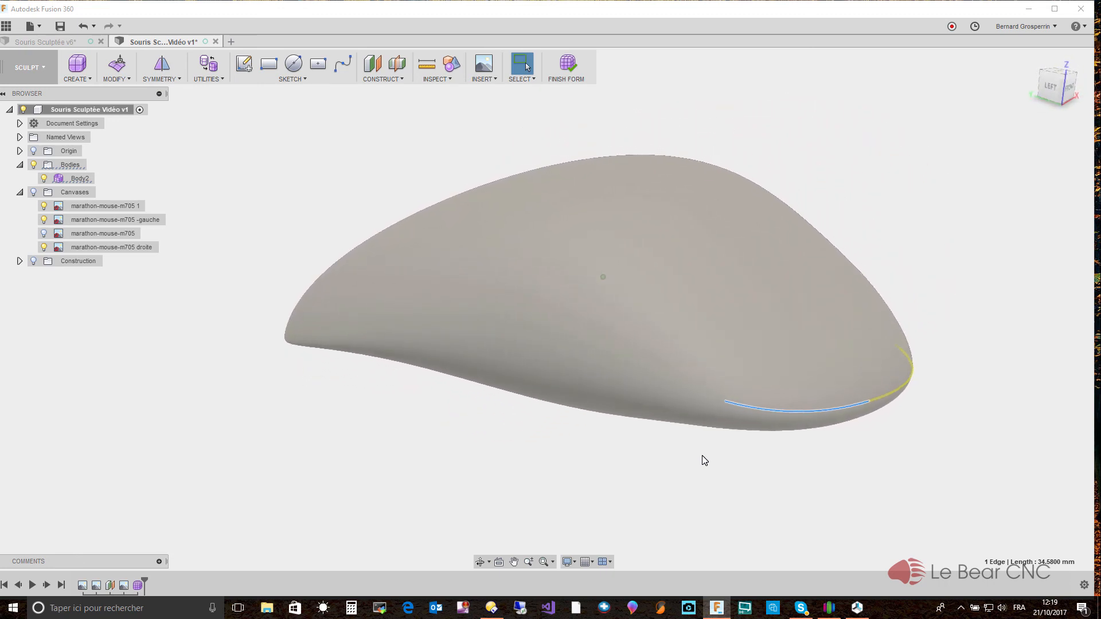
Finish the form to convert the sculpted T-spline mouse into a solid body in the Model workspace
click(571, 67)
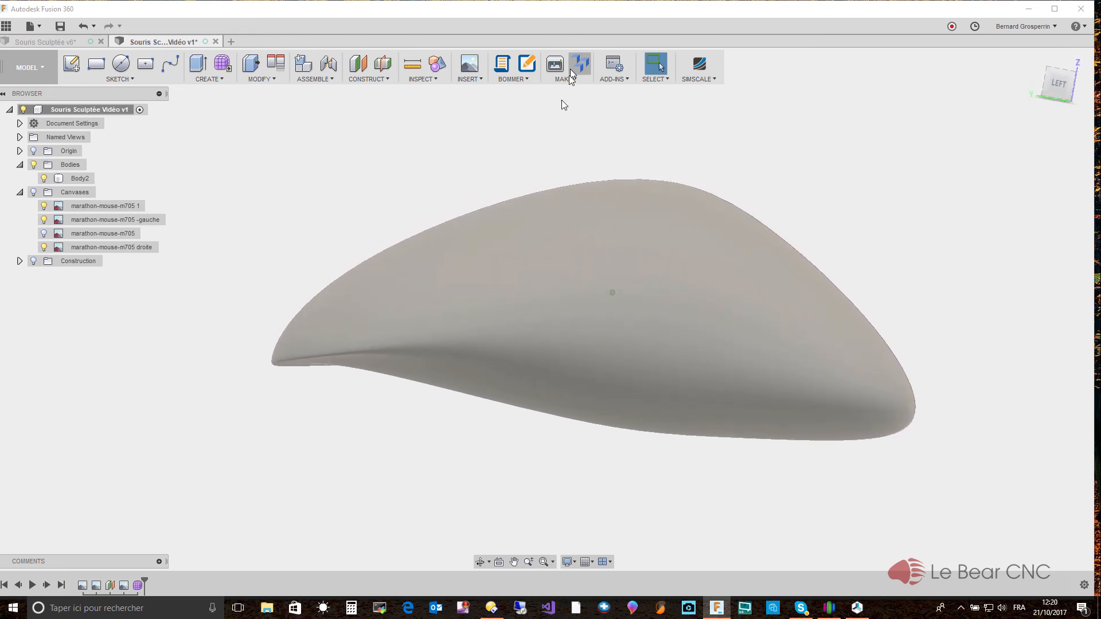
click(605, 264)
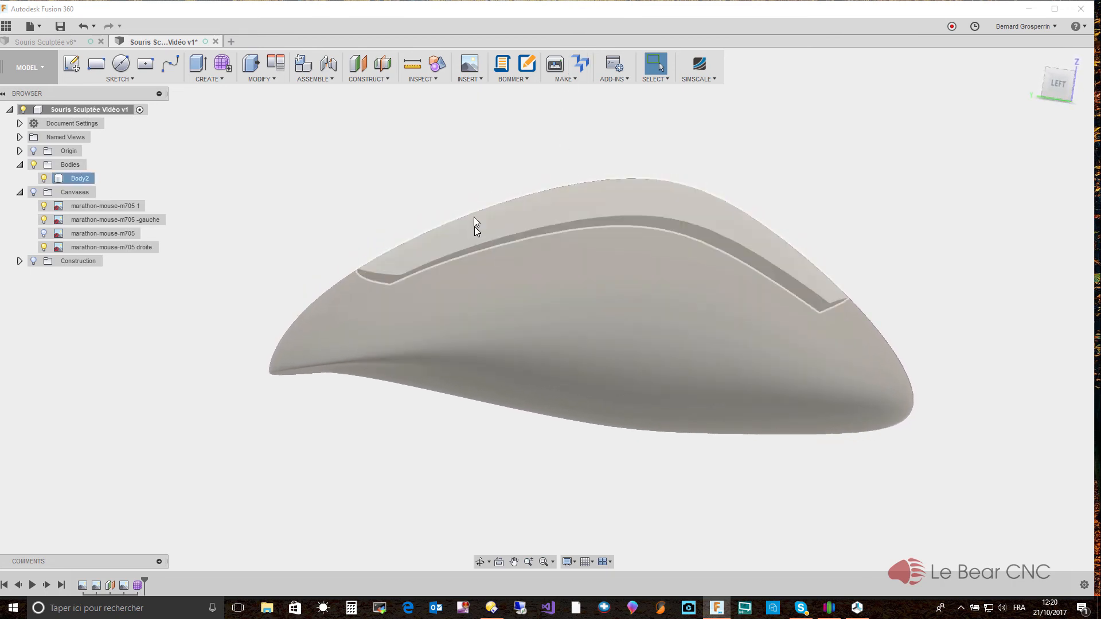
click(470, 200)
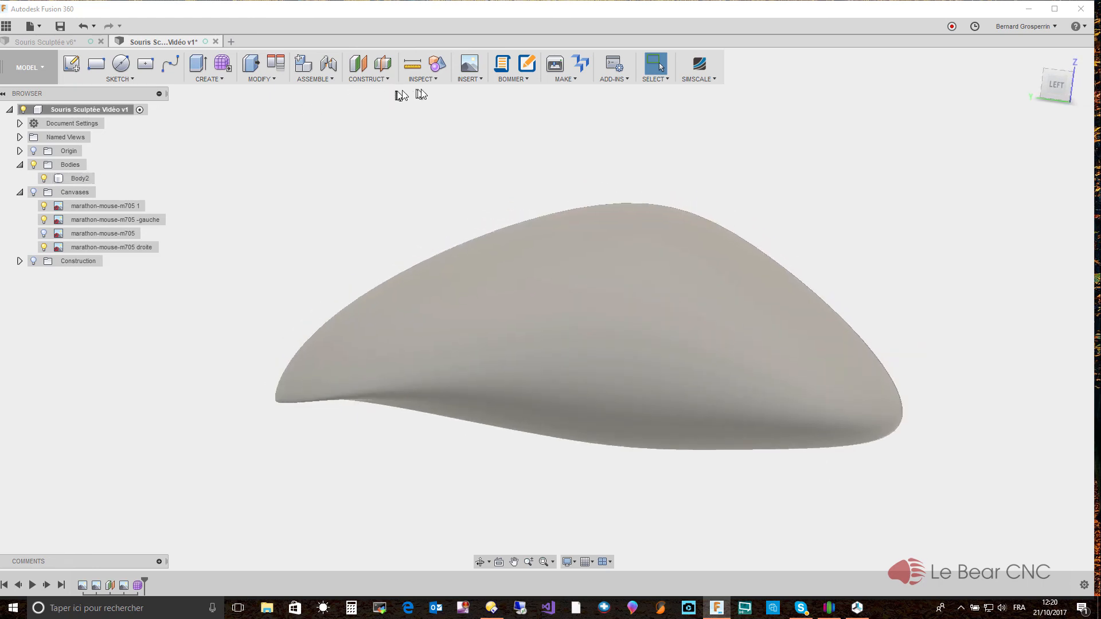
Set up a Section Analysis through the mouse body from the YZ origin plane, offset about 33.81 mm
click(436, 80)
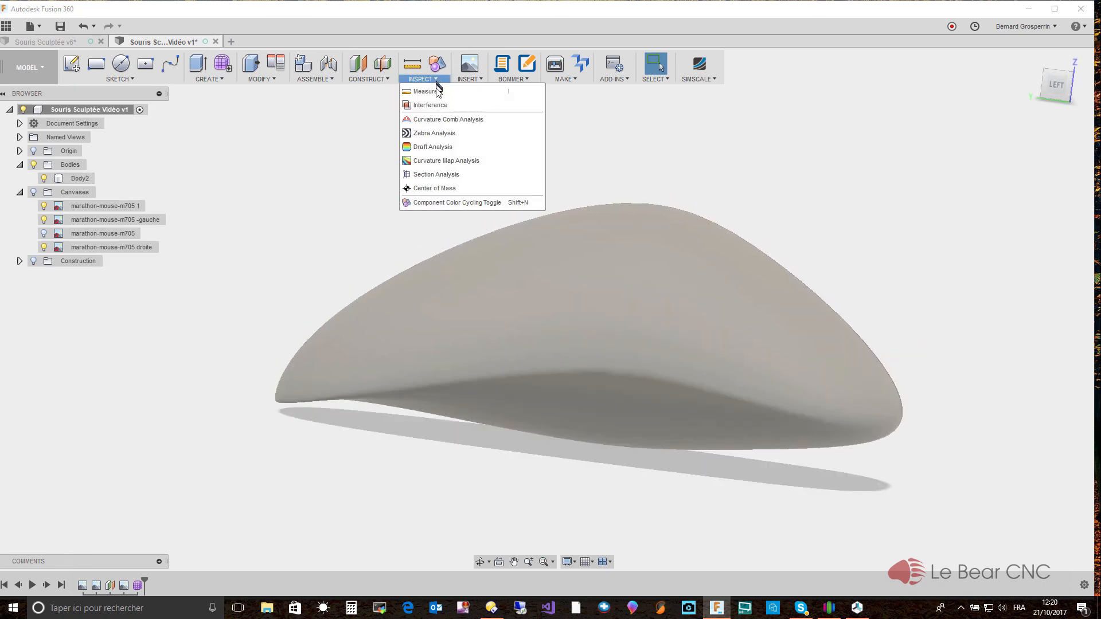
click(436, 175)
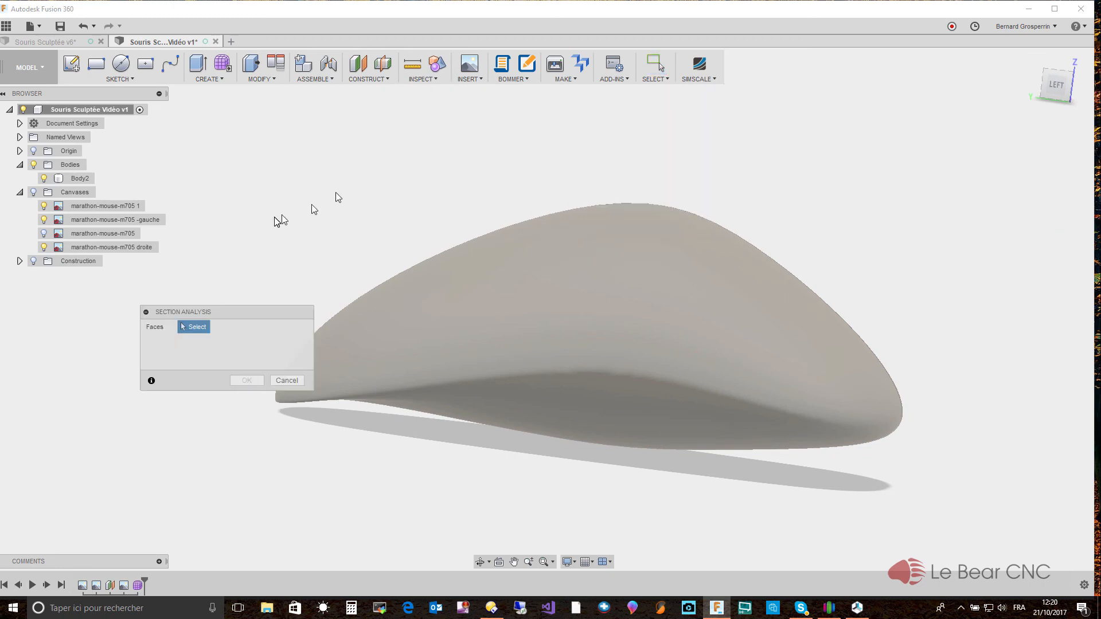
click(19, 151)
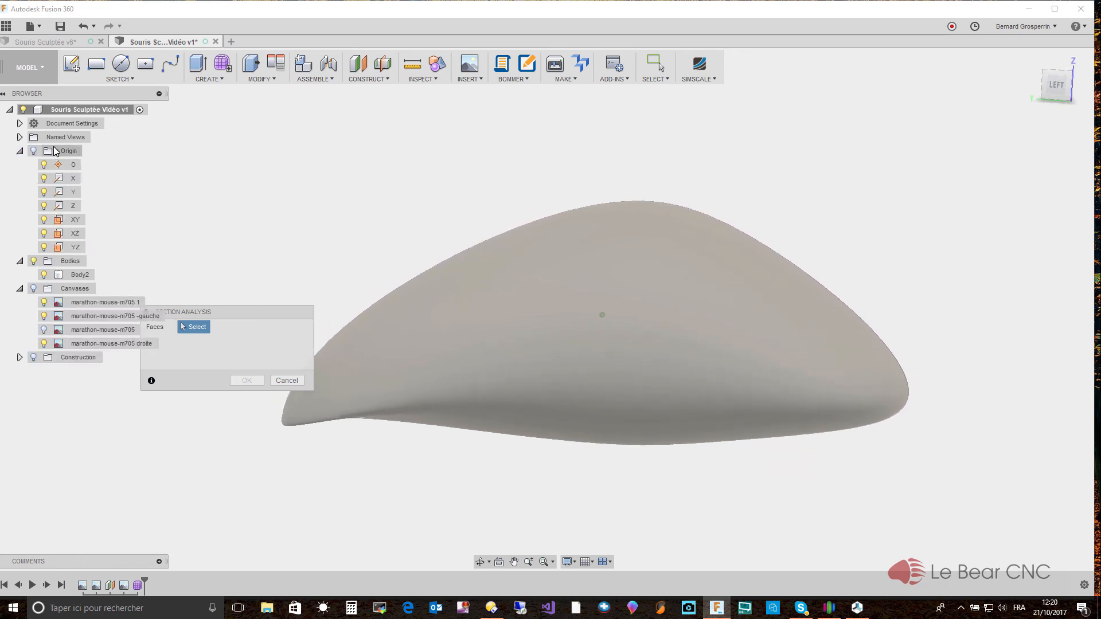
click(72, 249)
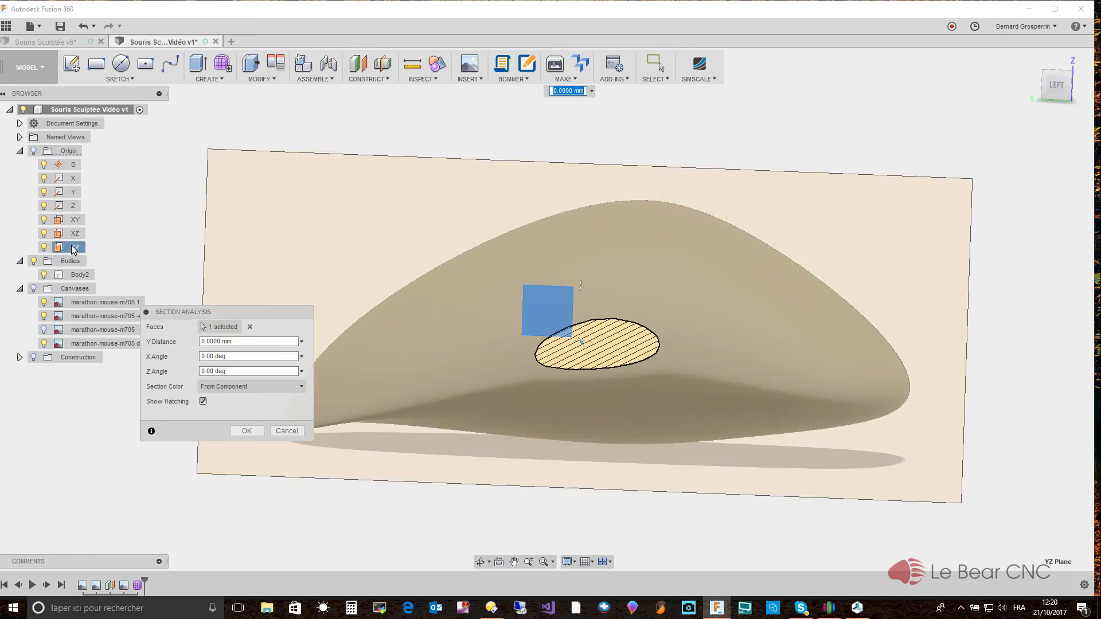
shift+middle_drag(471, 353, 508, 350)
mouse_move(475, 355)
mouse_down()
mouse_move(766, 327)
mouse_move(480, 397)
mouse_move(594, 378)
mouse_up()
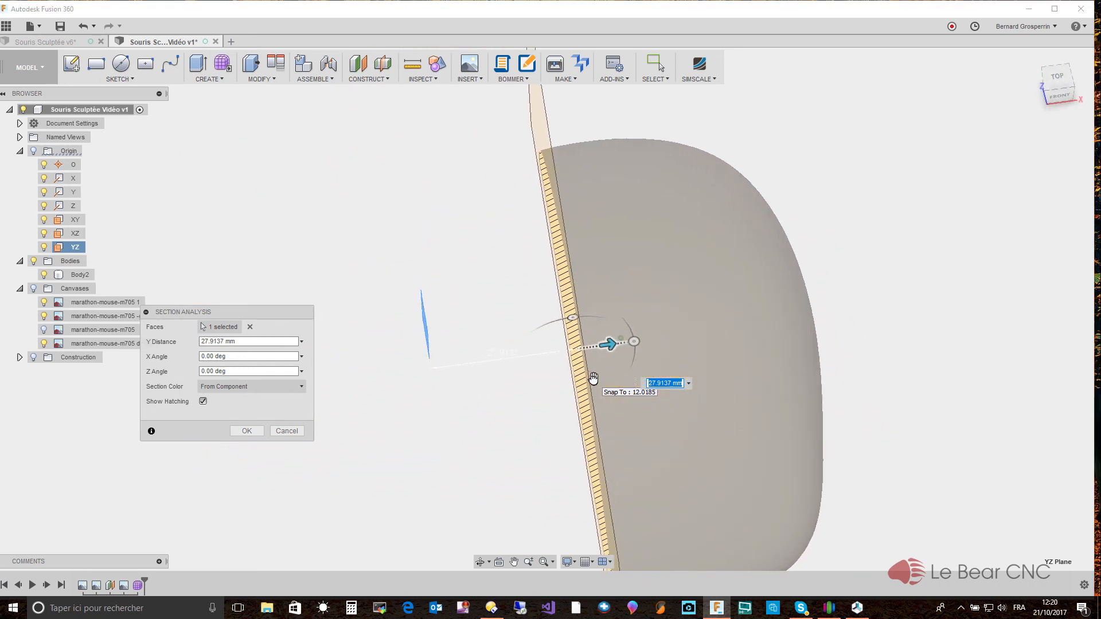
drag(607, 344, 642, 339)
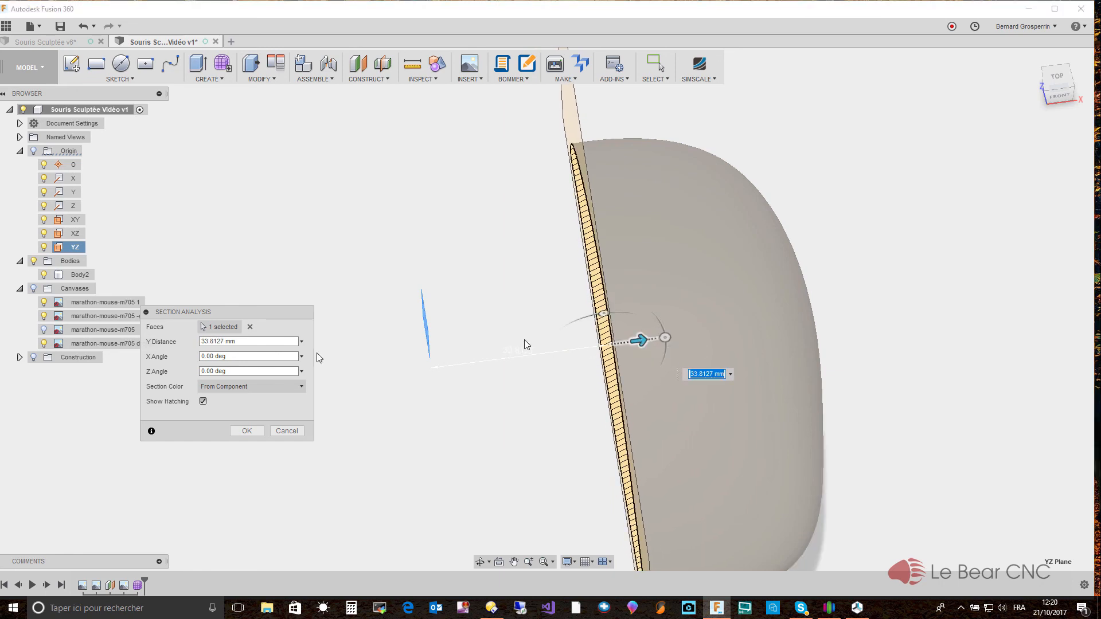